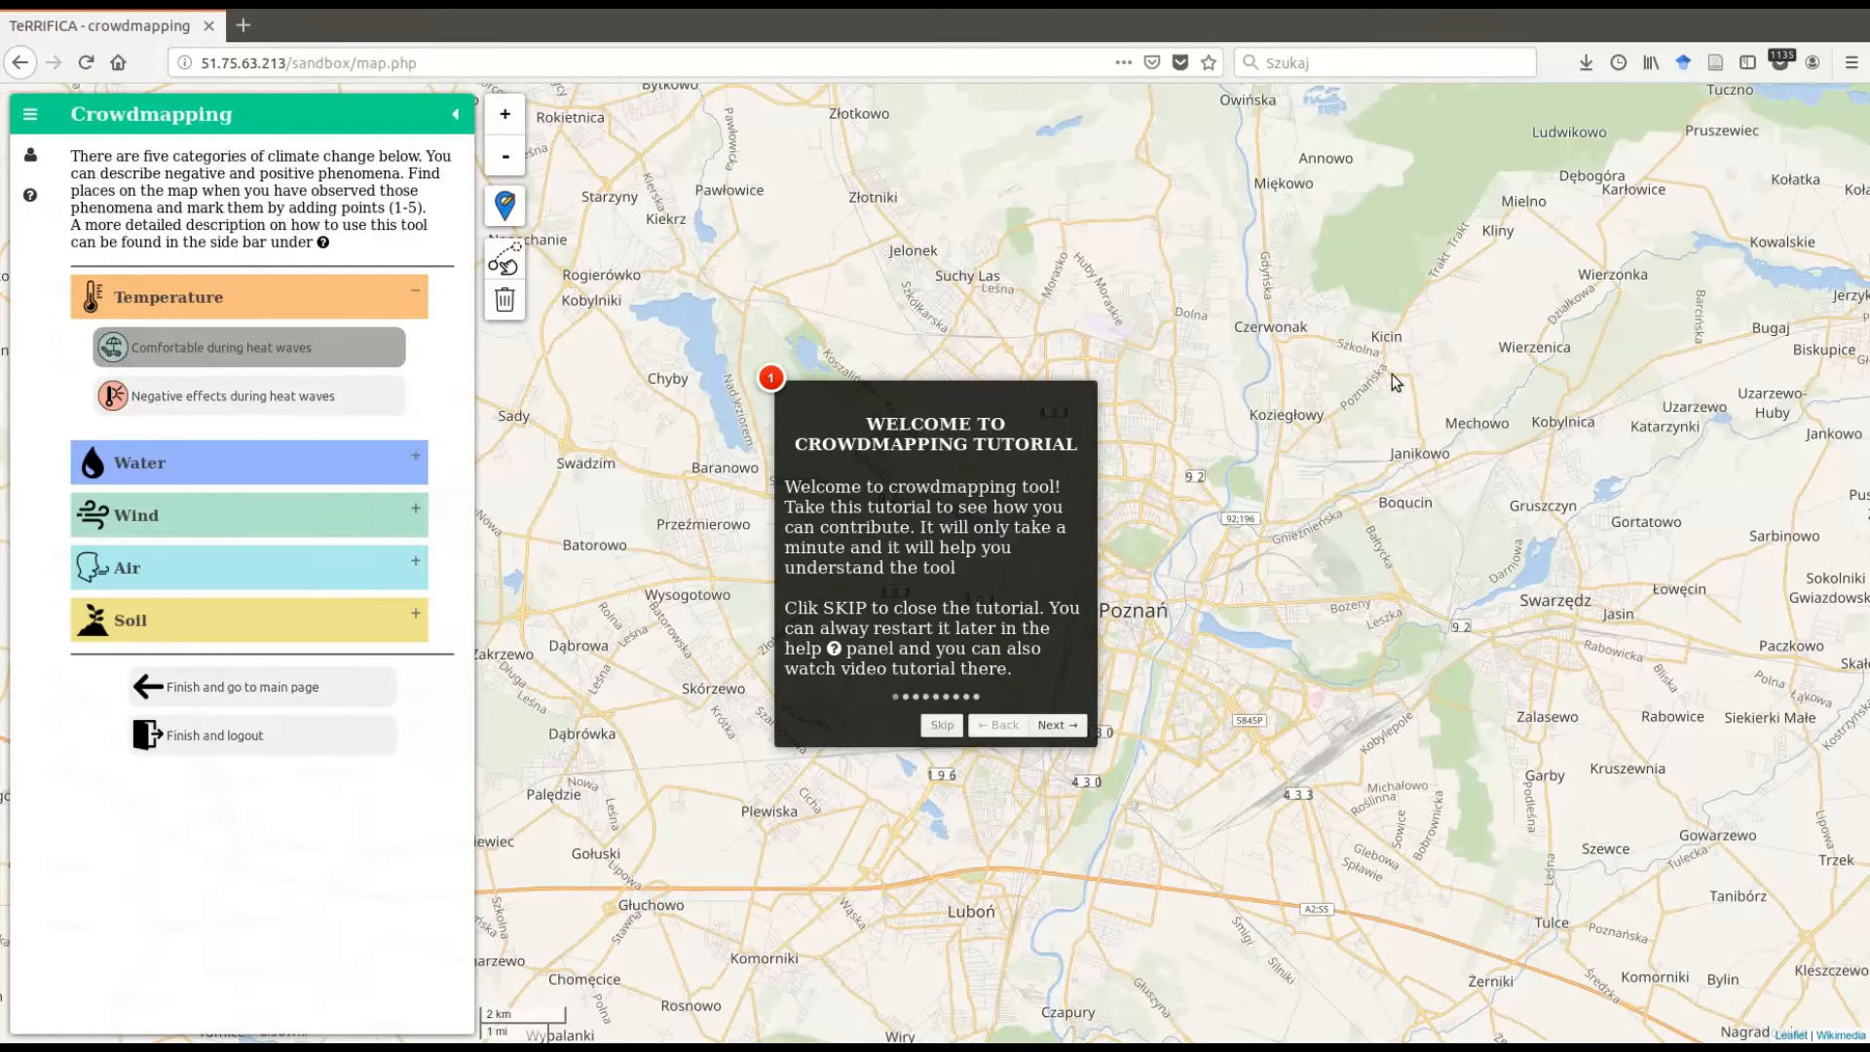
- Skip the welcome tutorial, restart the introductory tutorial from the Help panel, and skip it again
left_click(939, 729)
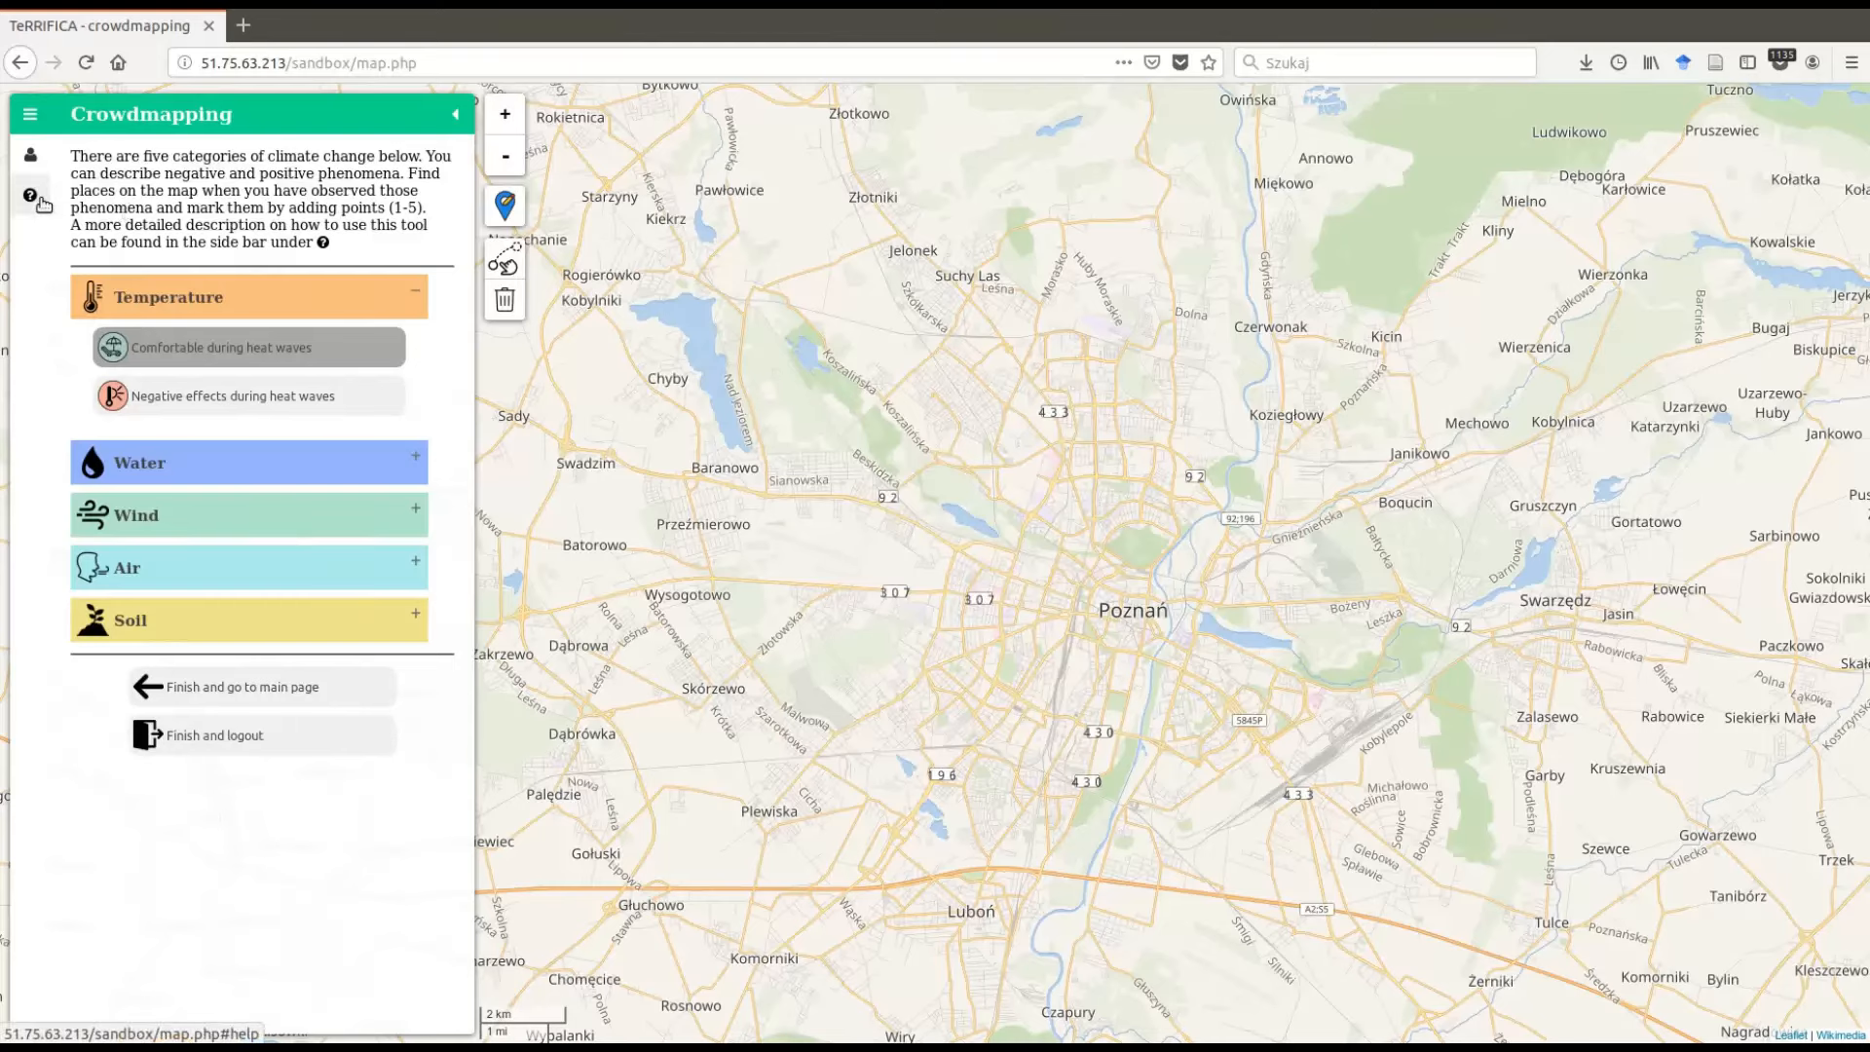
left_click(43, 204)
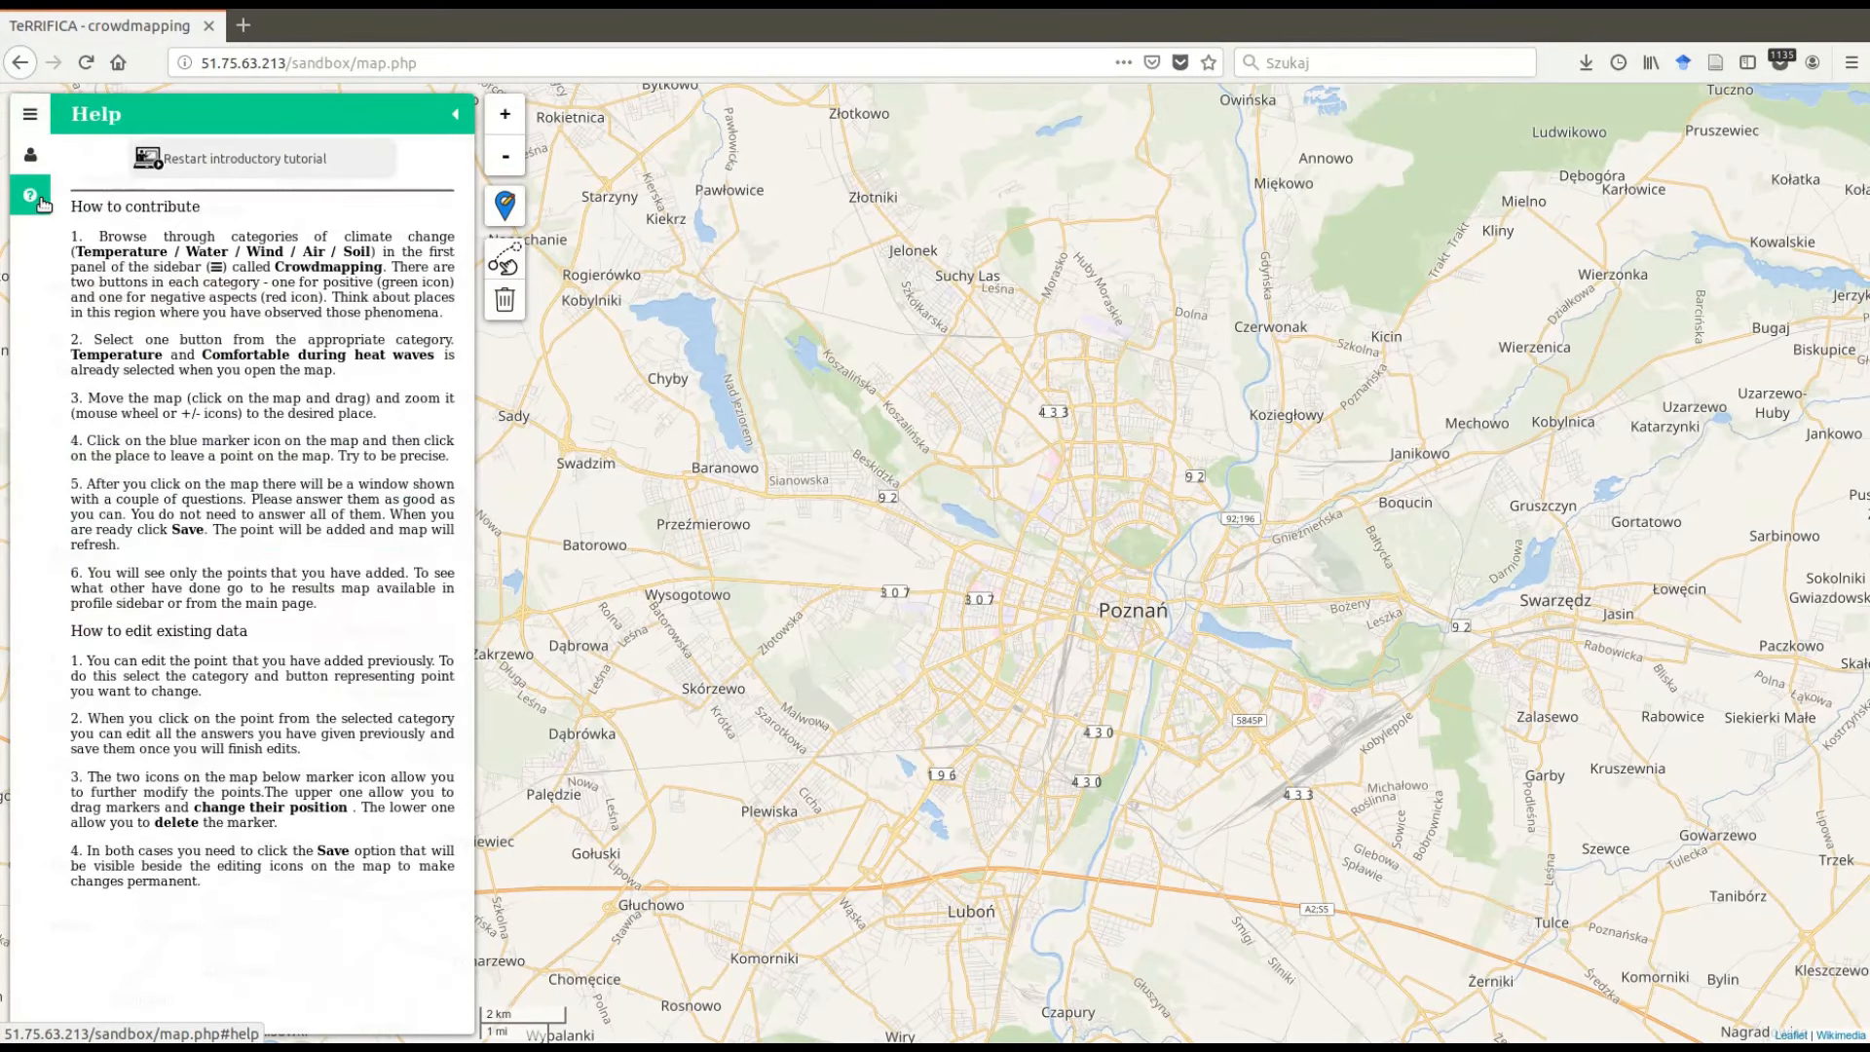
left_click(267, 168)
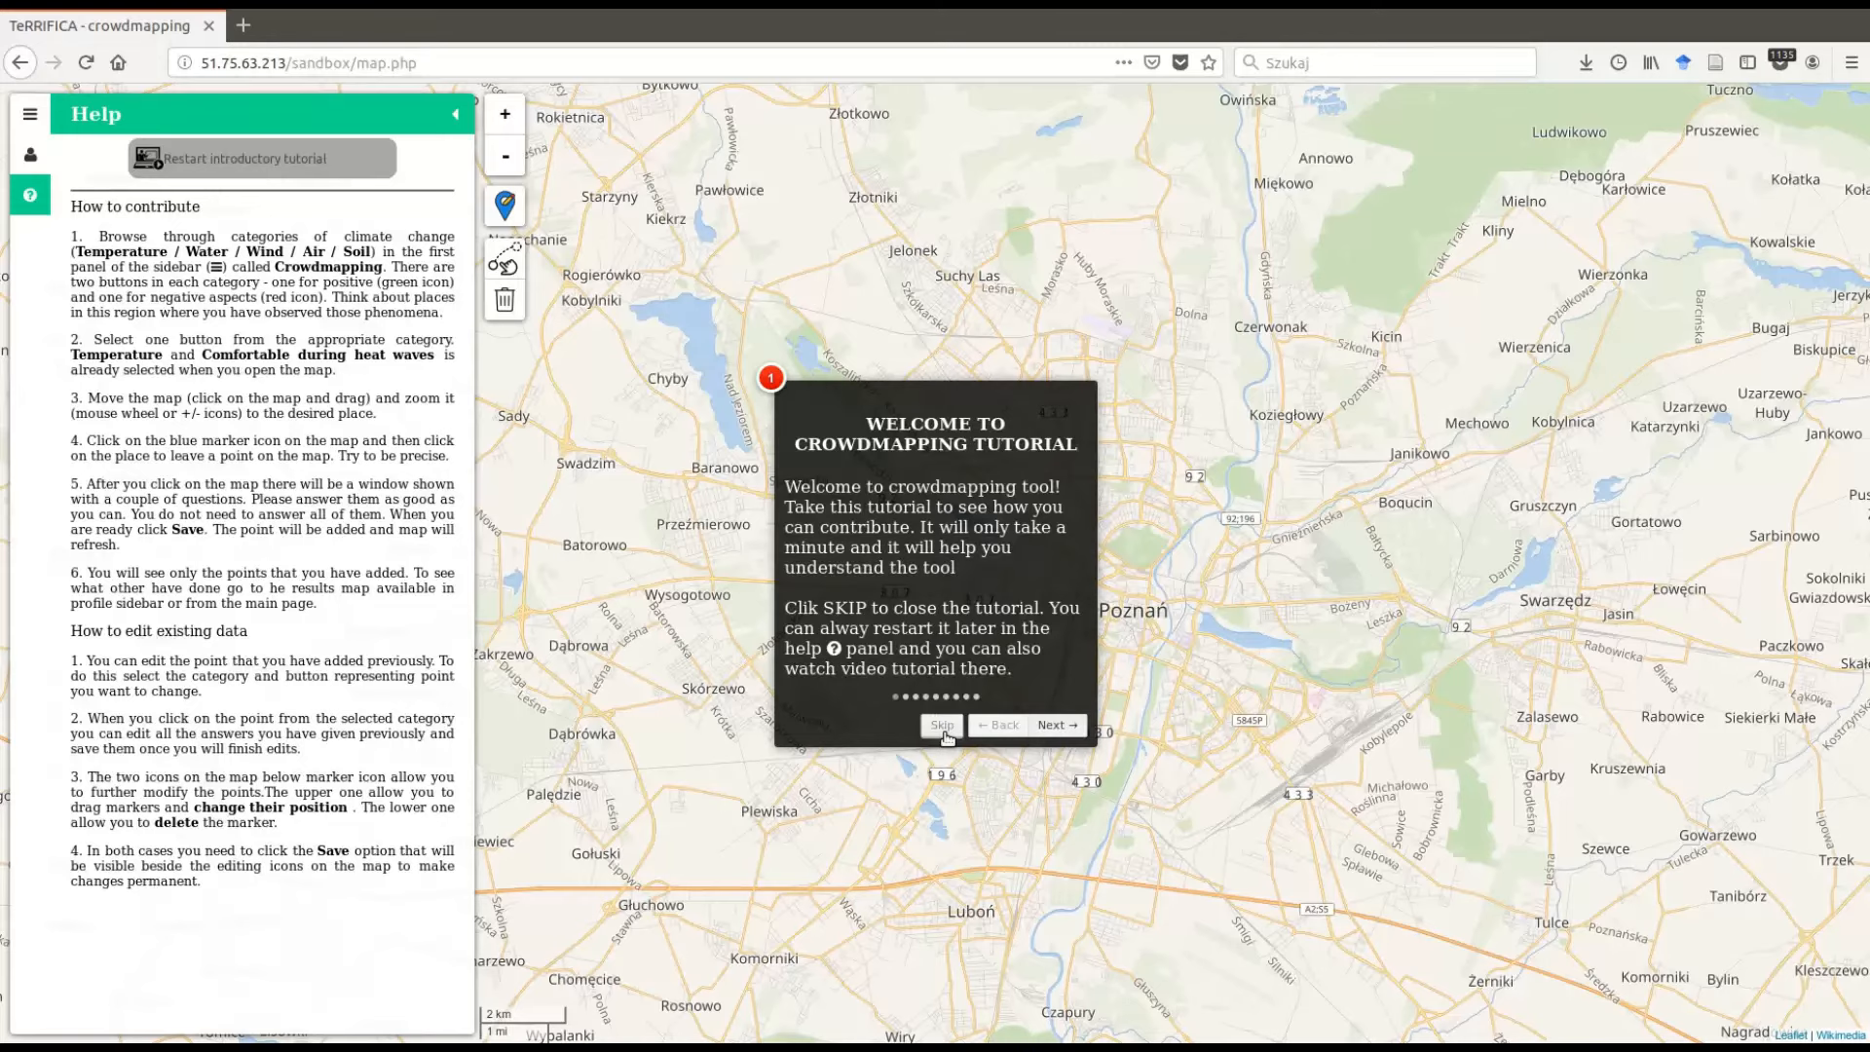
left_click(942, 725)
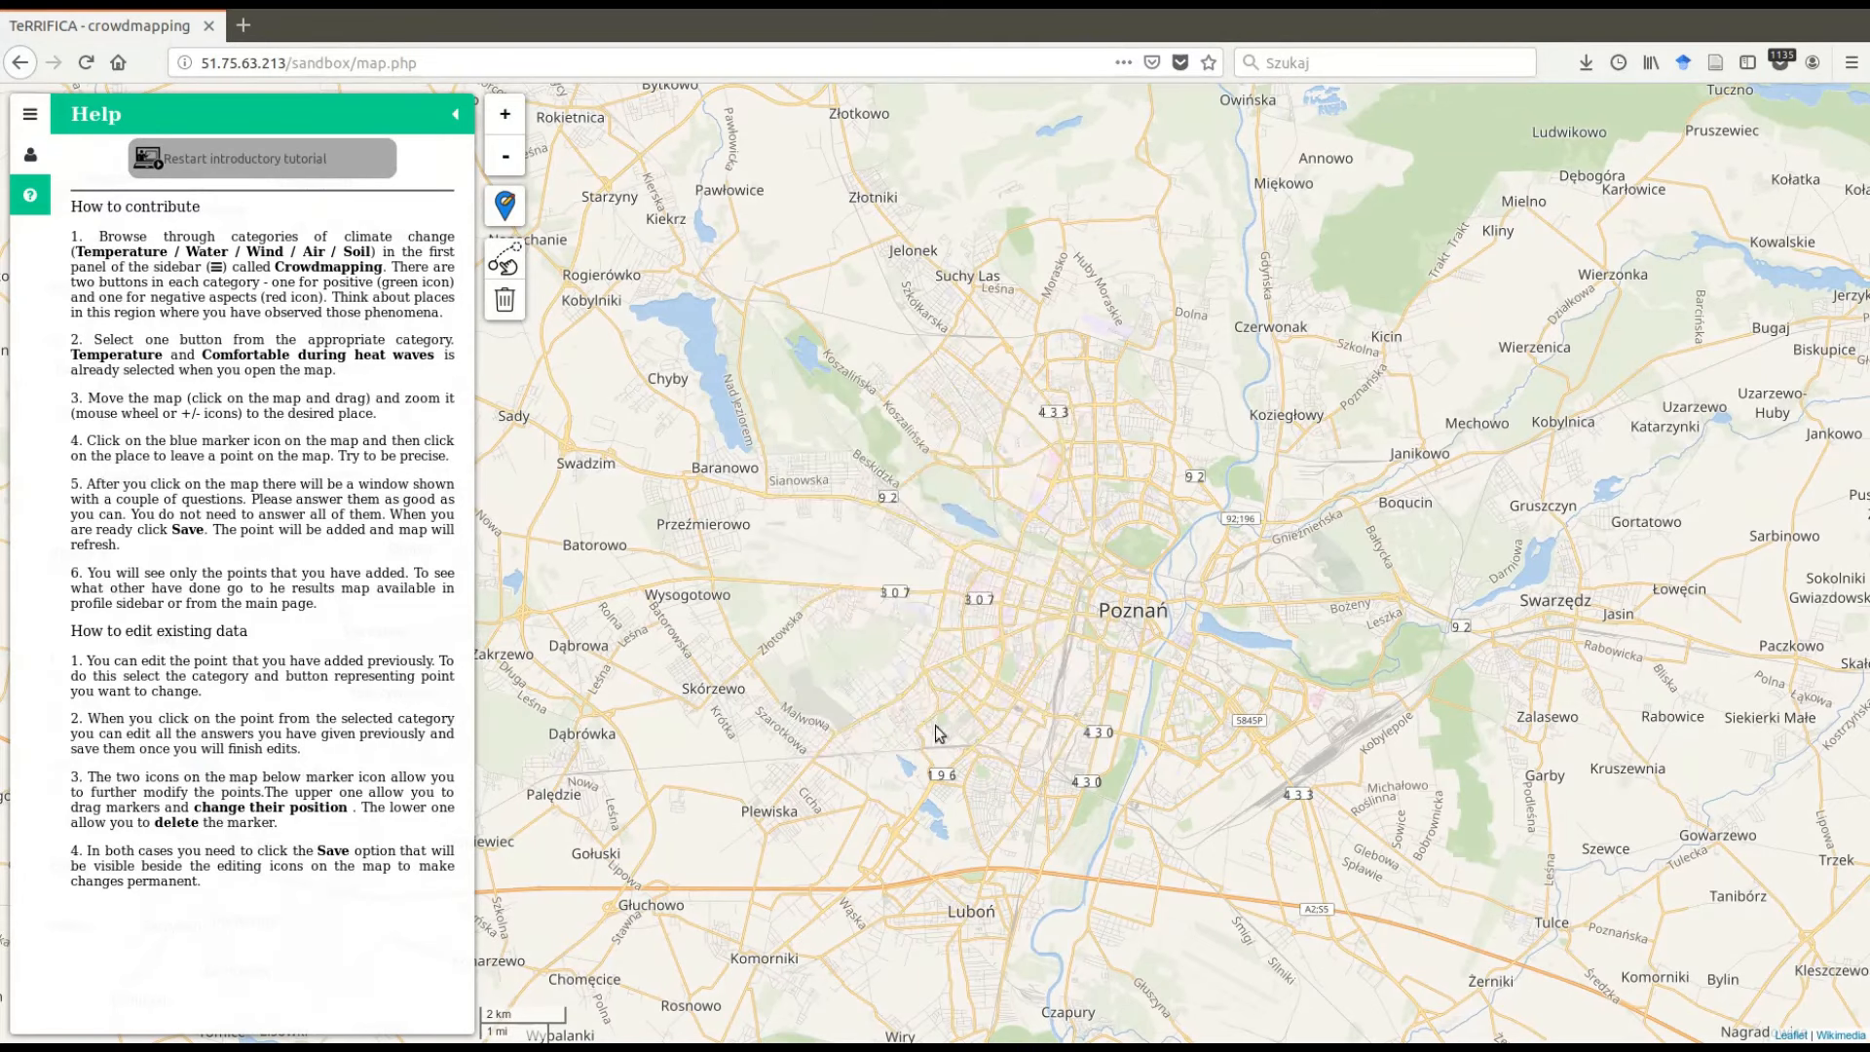
- Return to the Crowdmapping panel and collapse and reopen the sidebar twice
left_click(31, 117)
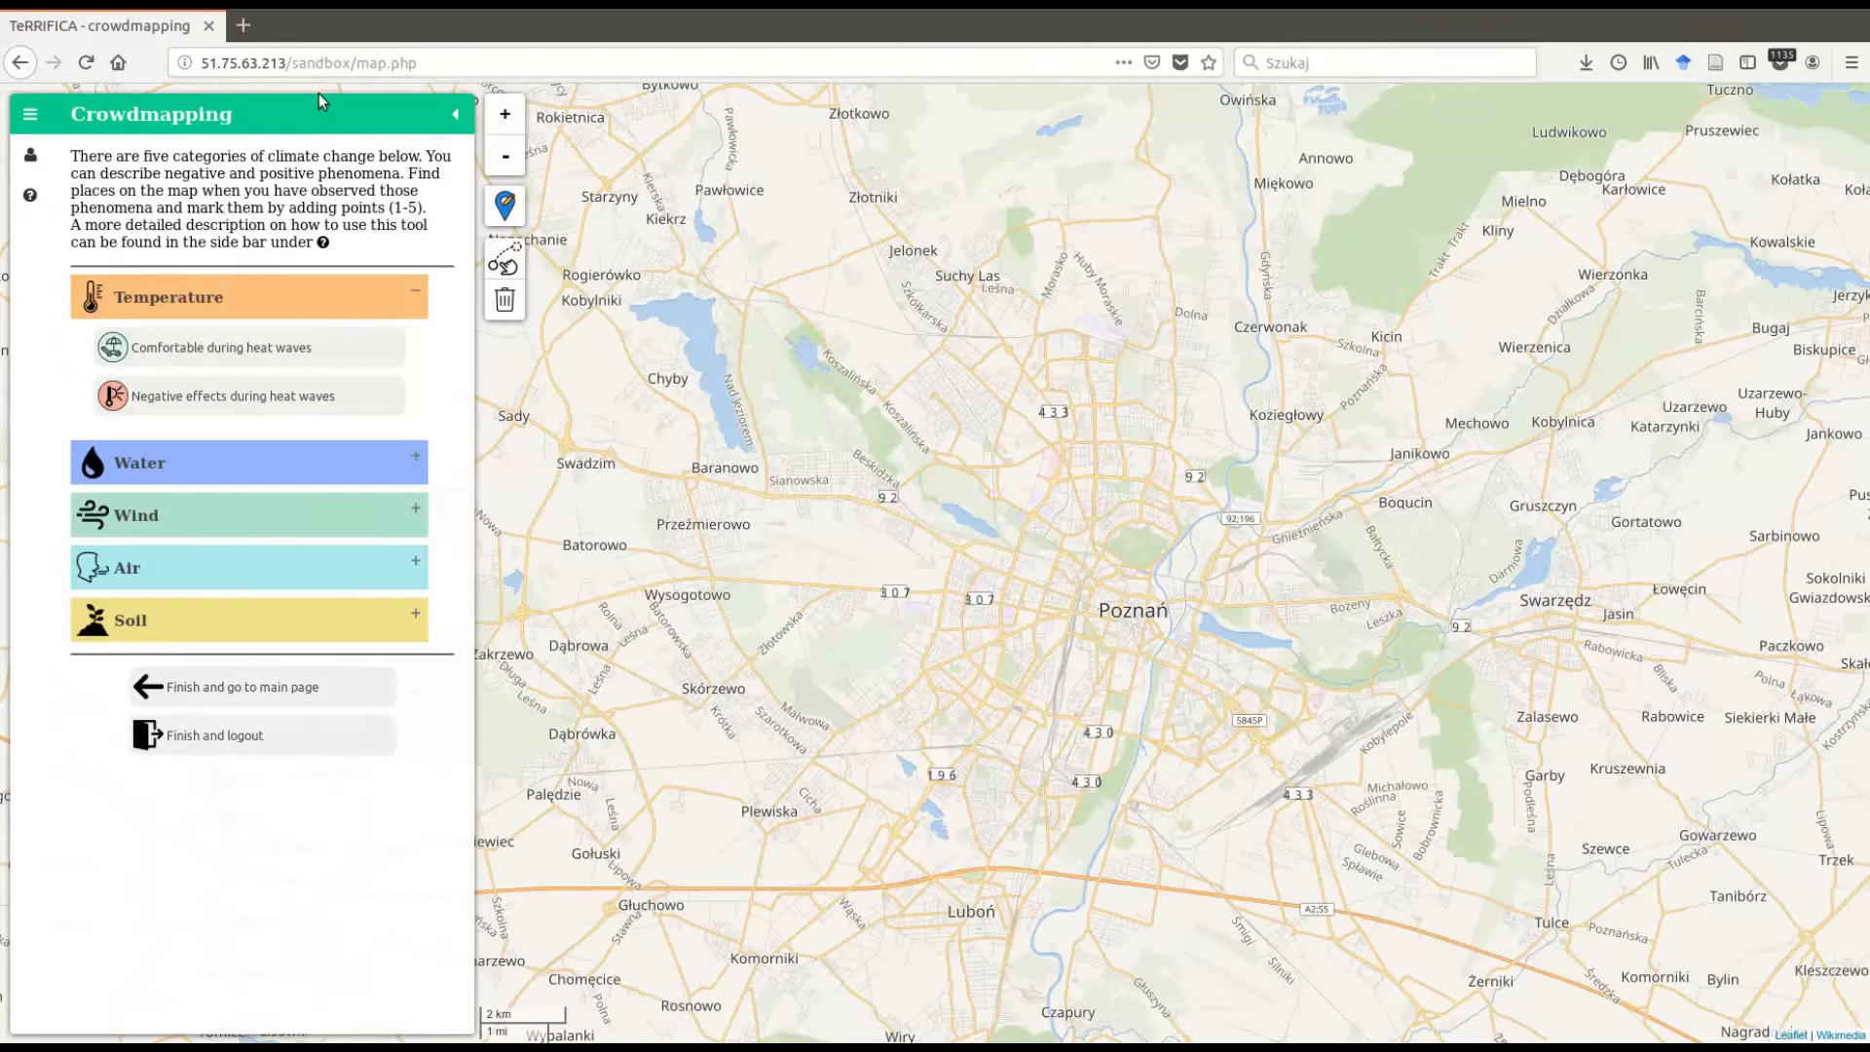
left_click(23, 119)
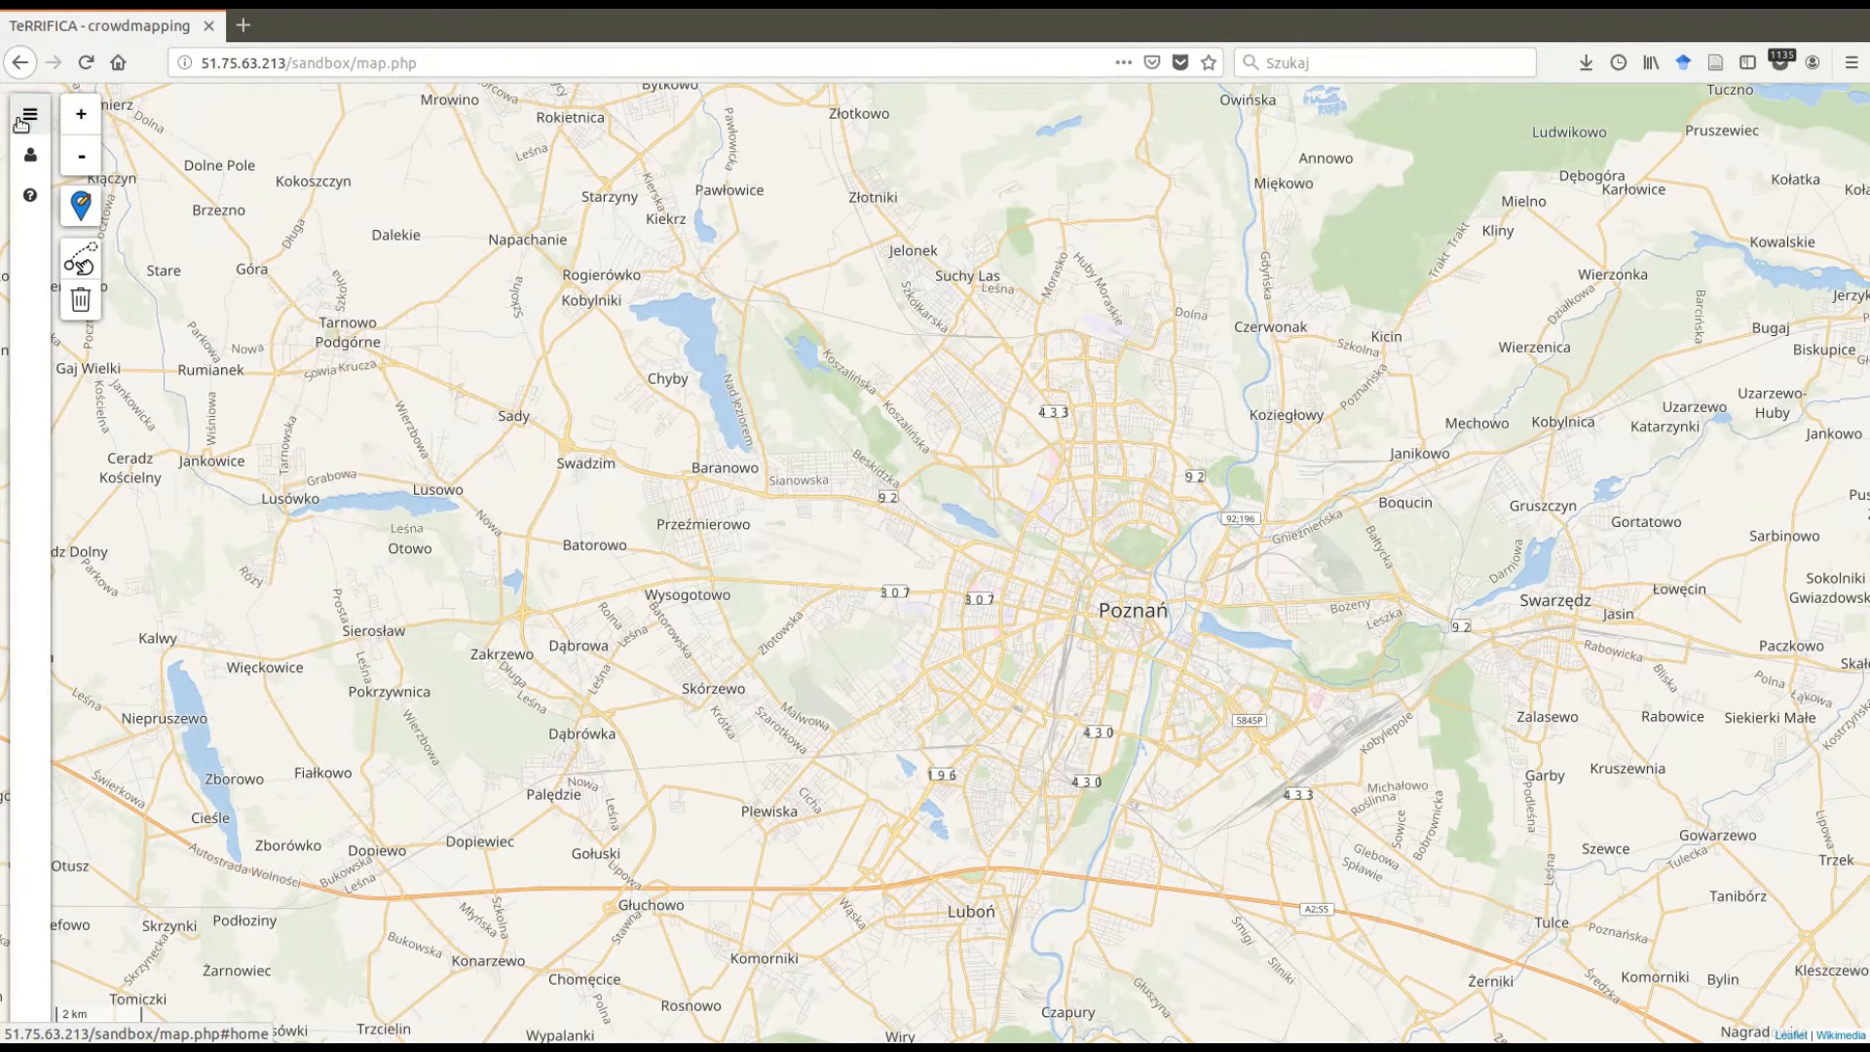
left_click(21, 122)
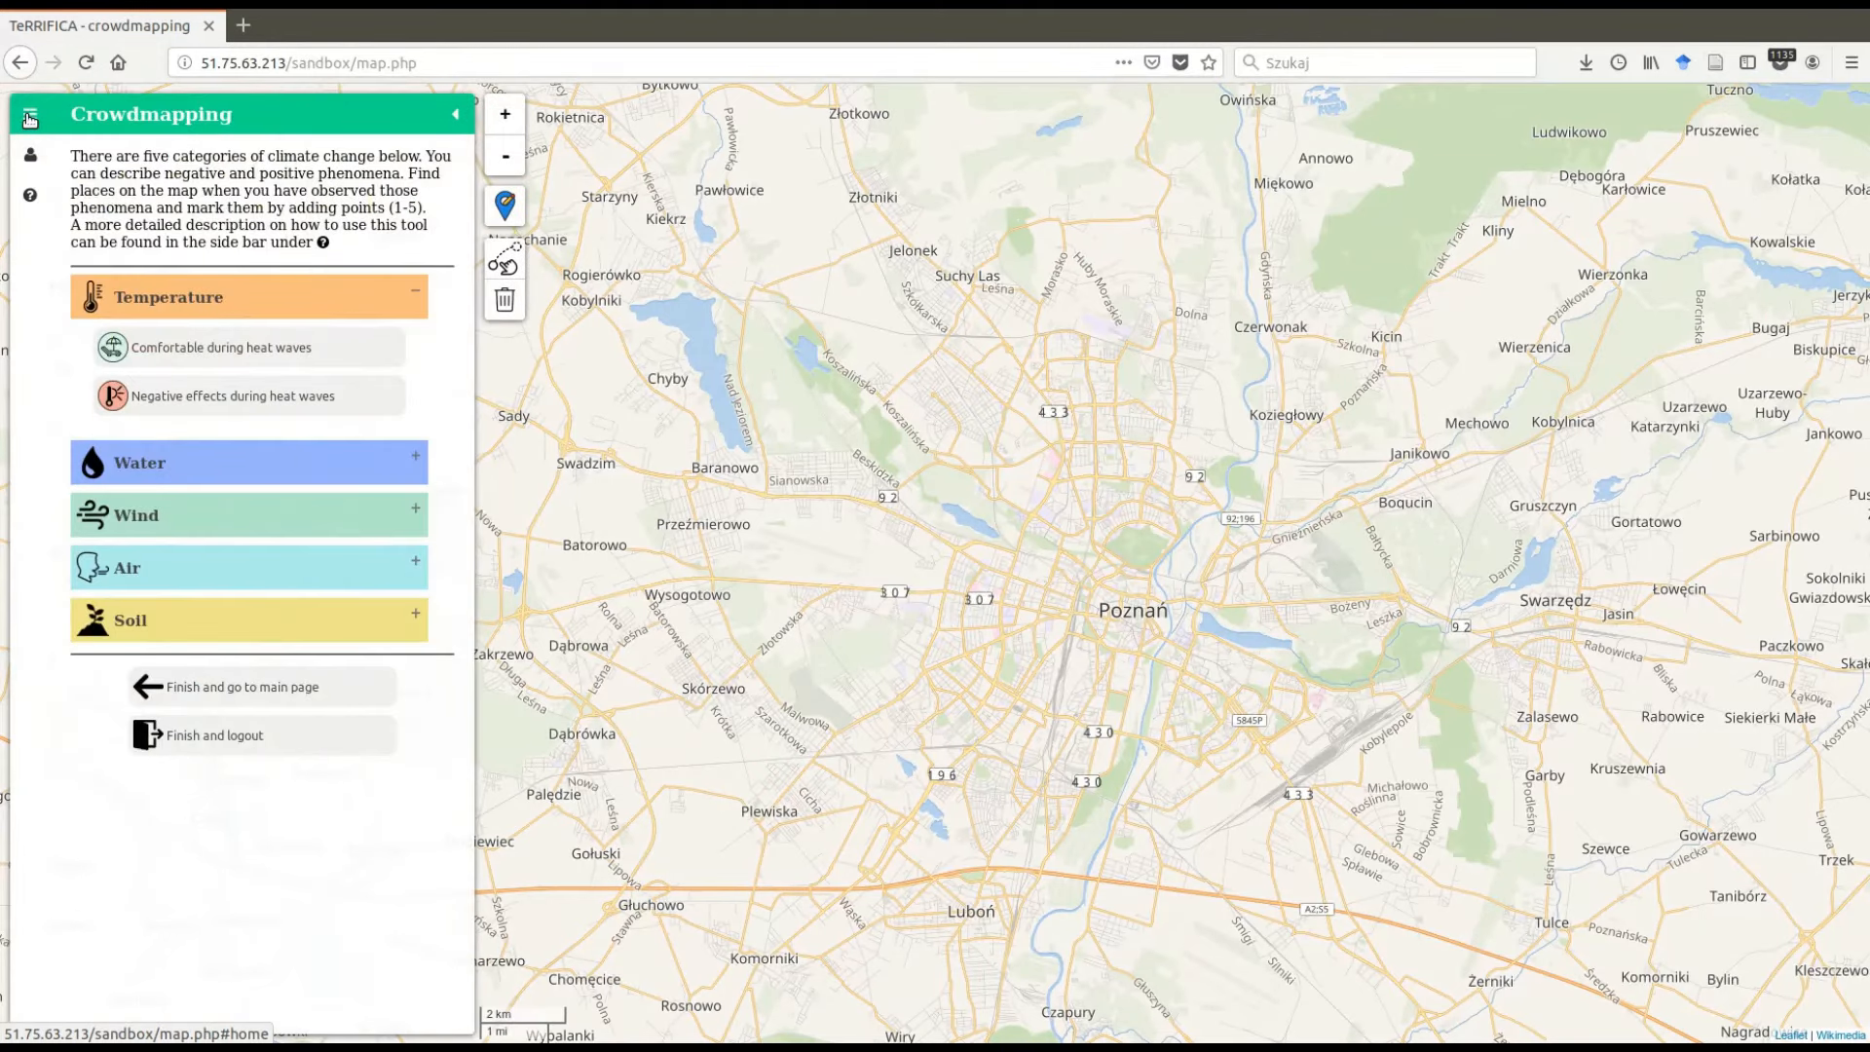
left_click(30, 119)
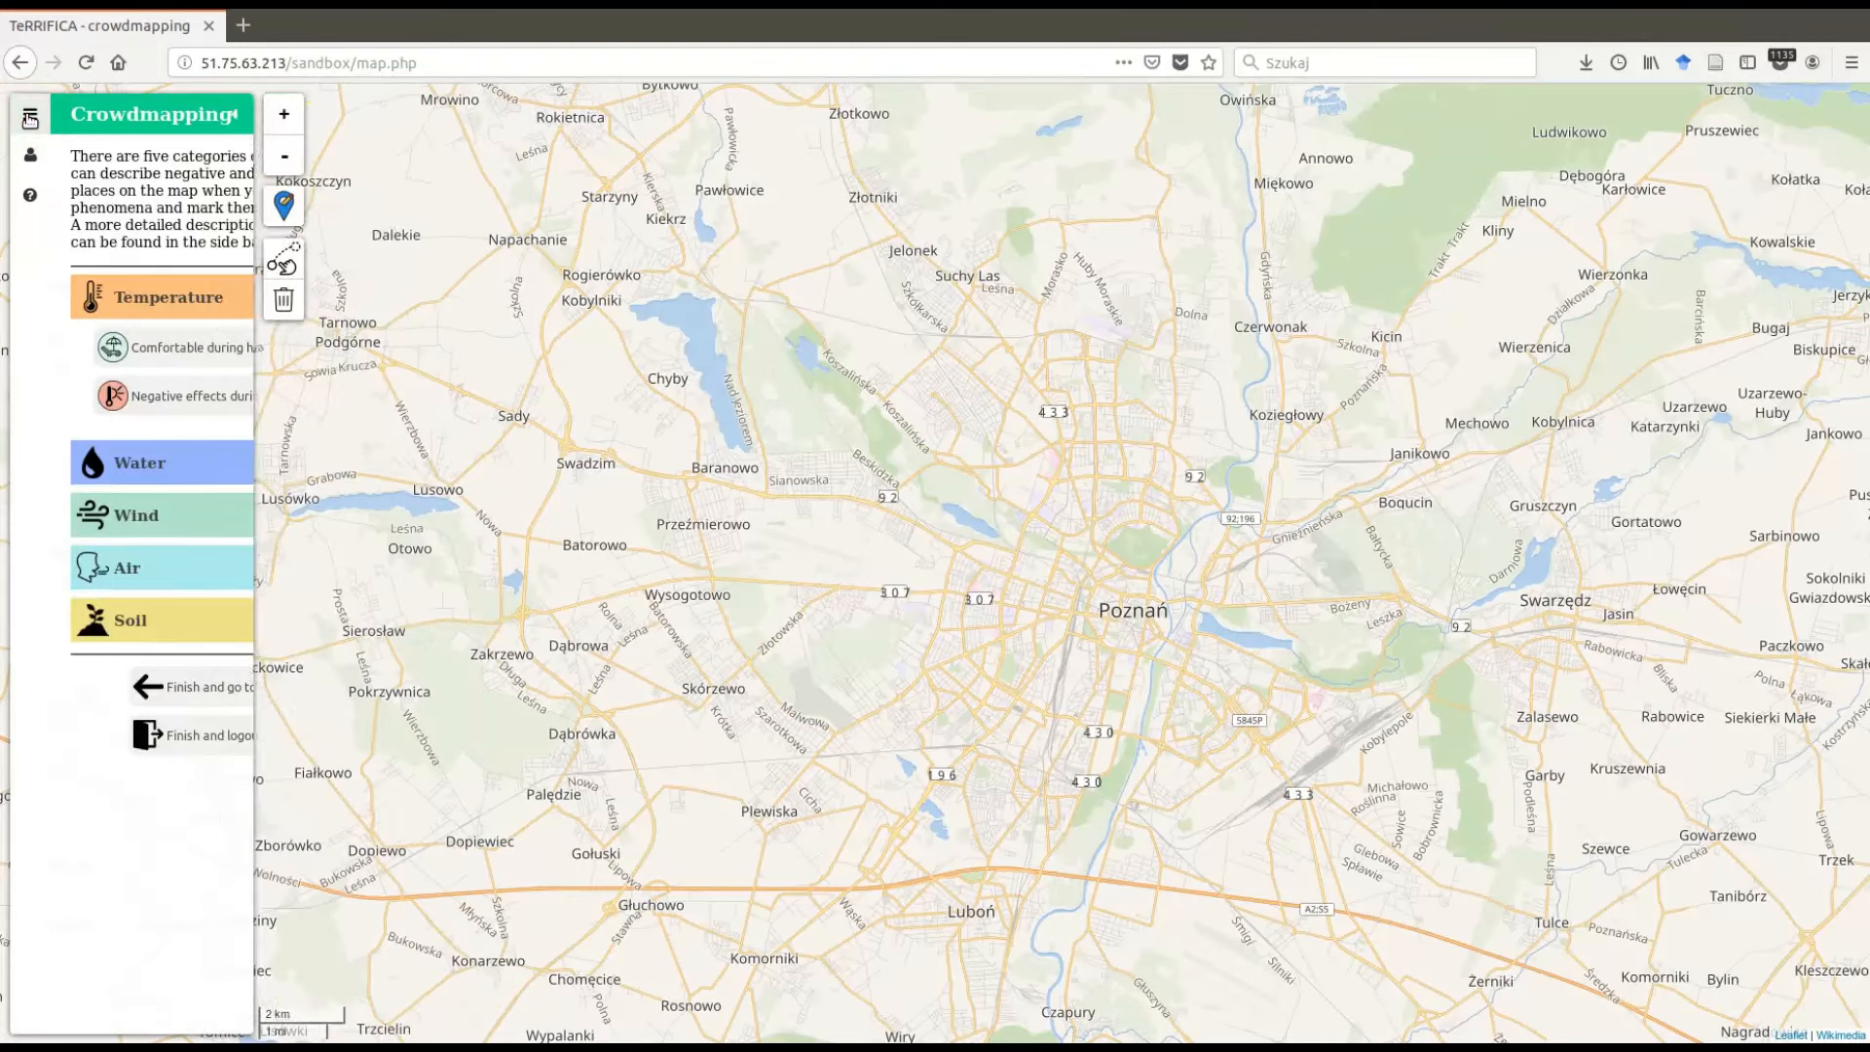
left_click(31, 119)
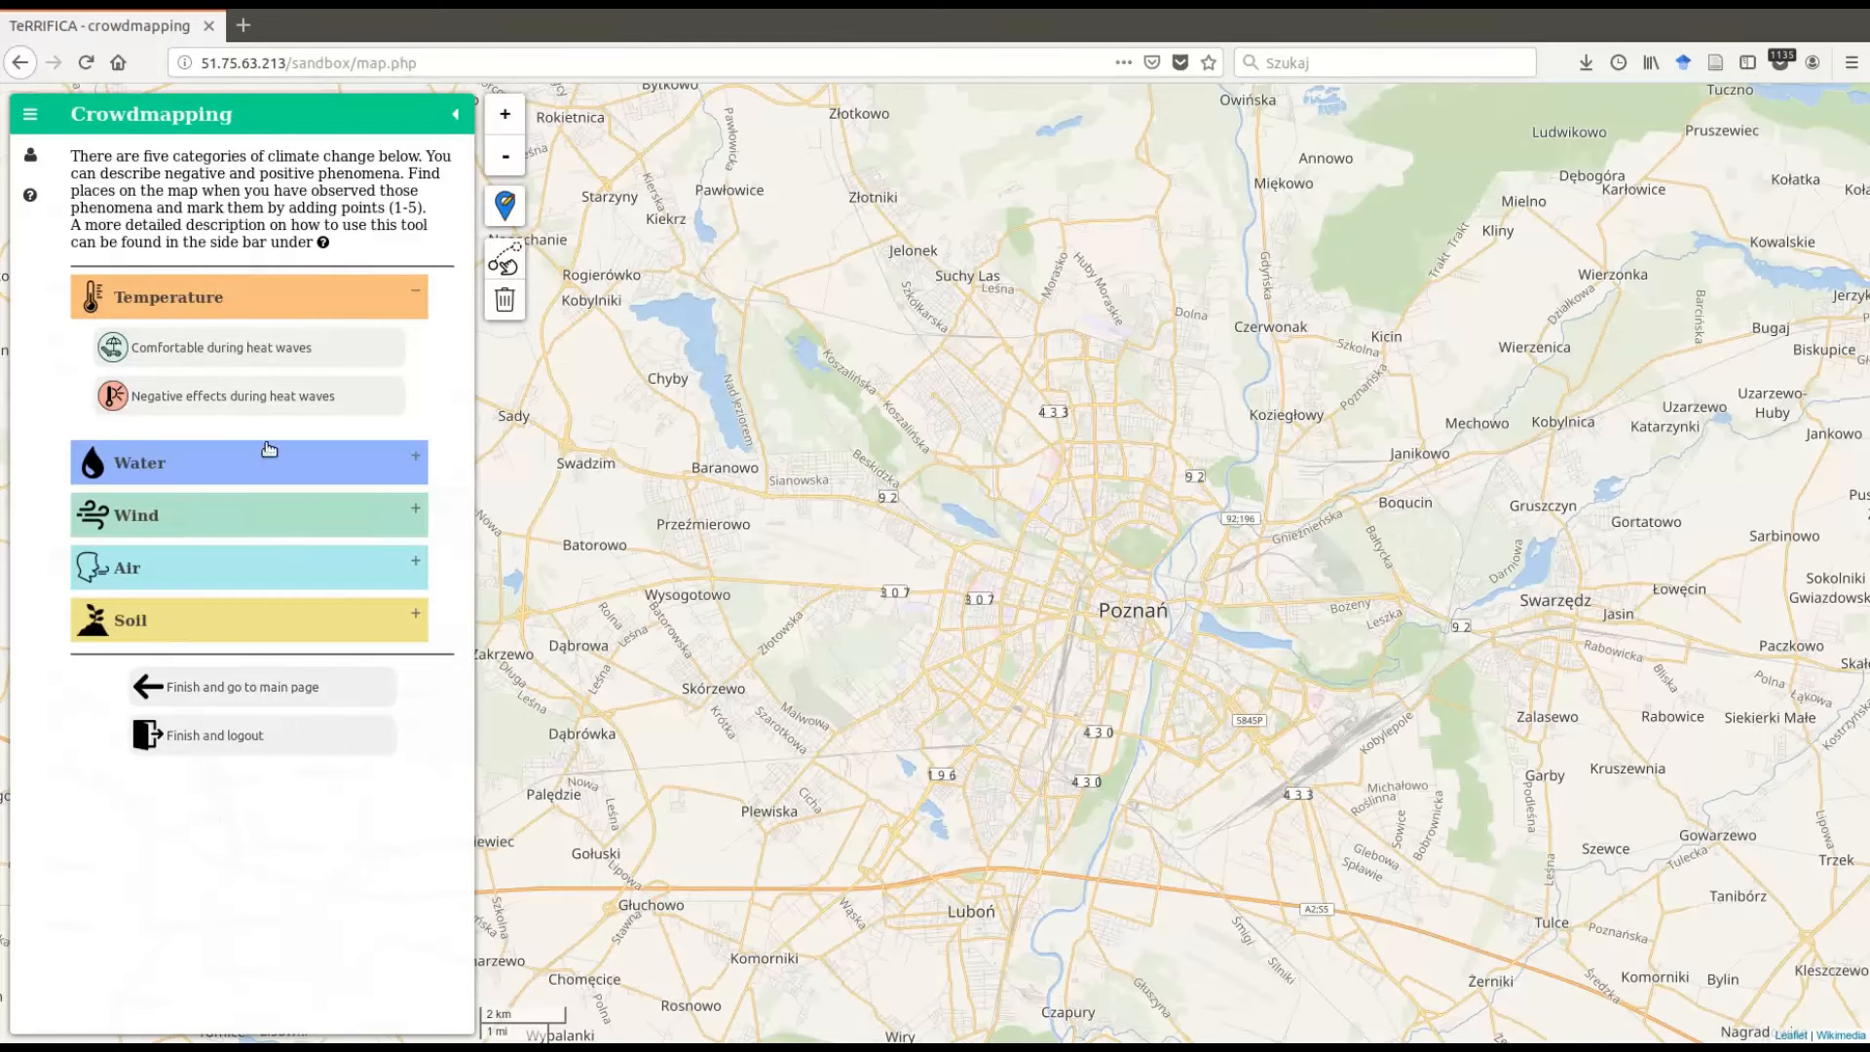
- Expand the Water, Wind, Air and Soil categories to show all their phenomenon options
left_click(292, 464)
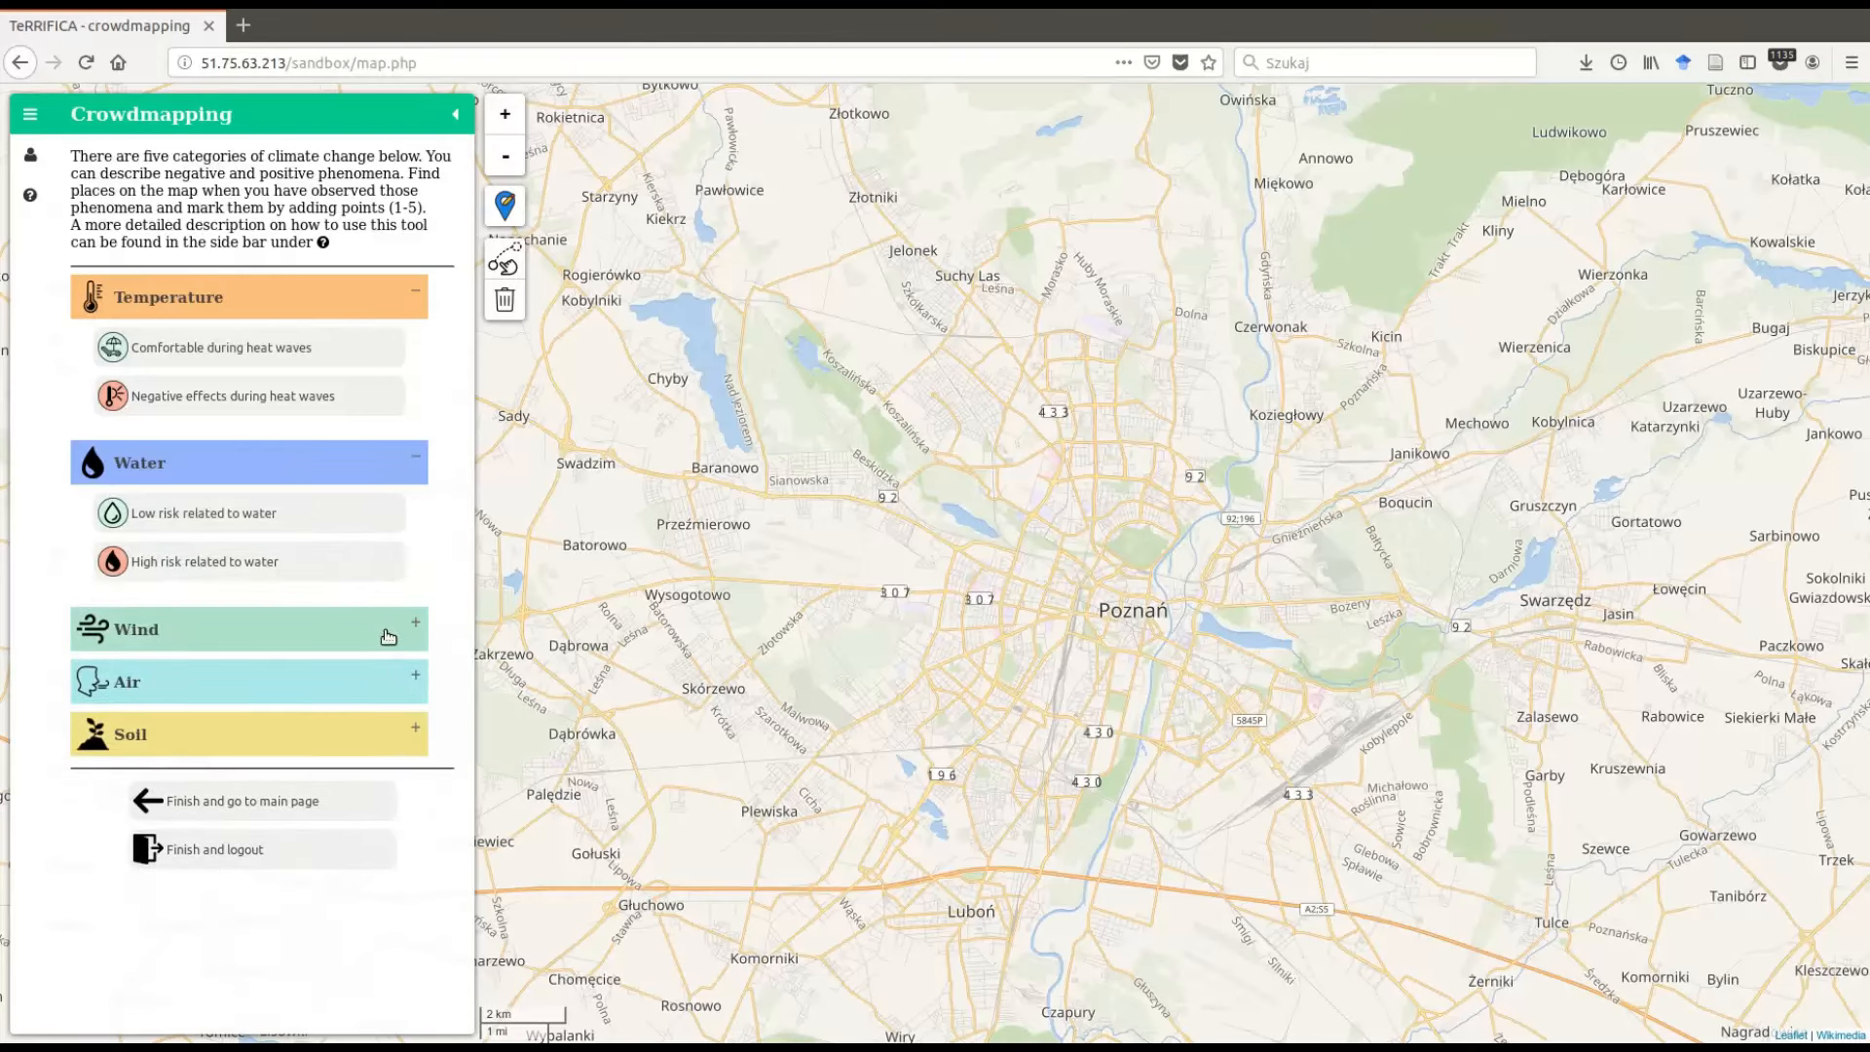
left_click(388, 636)
left_click(405, 793)
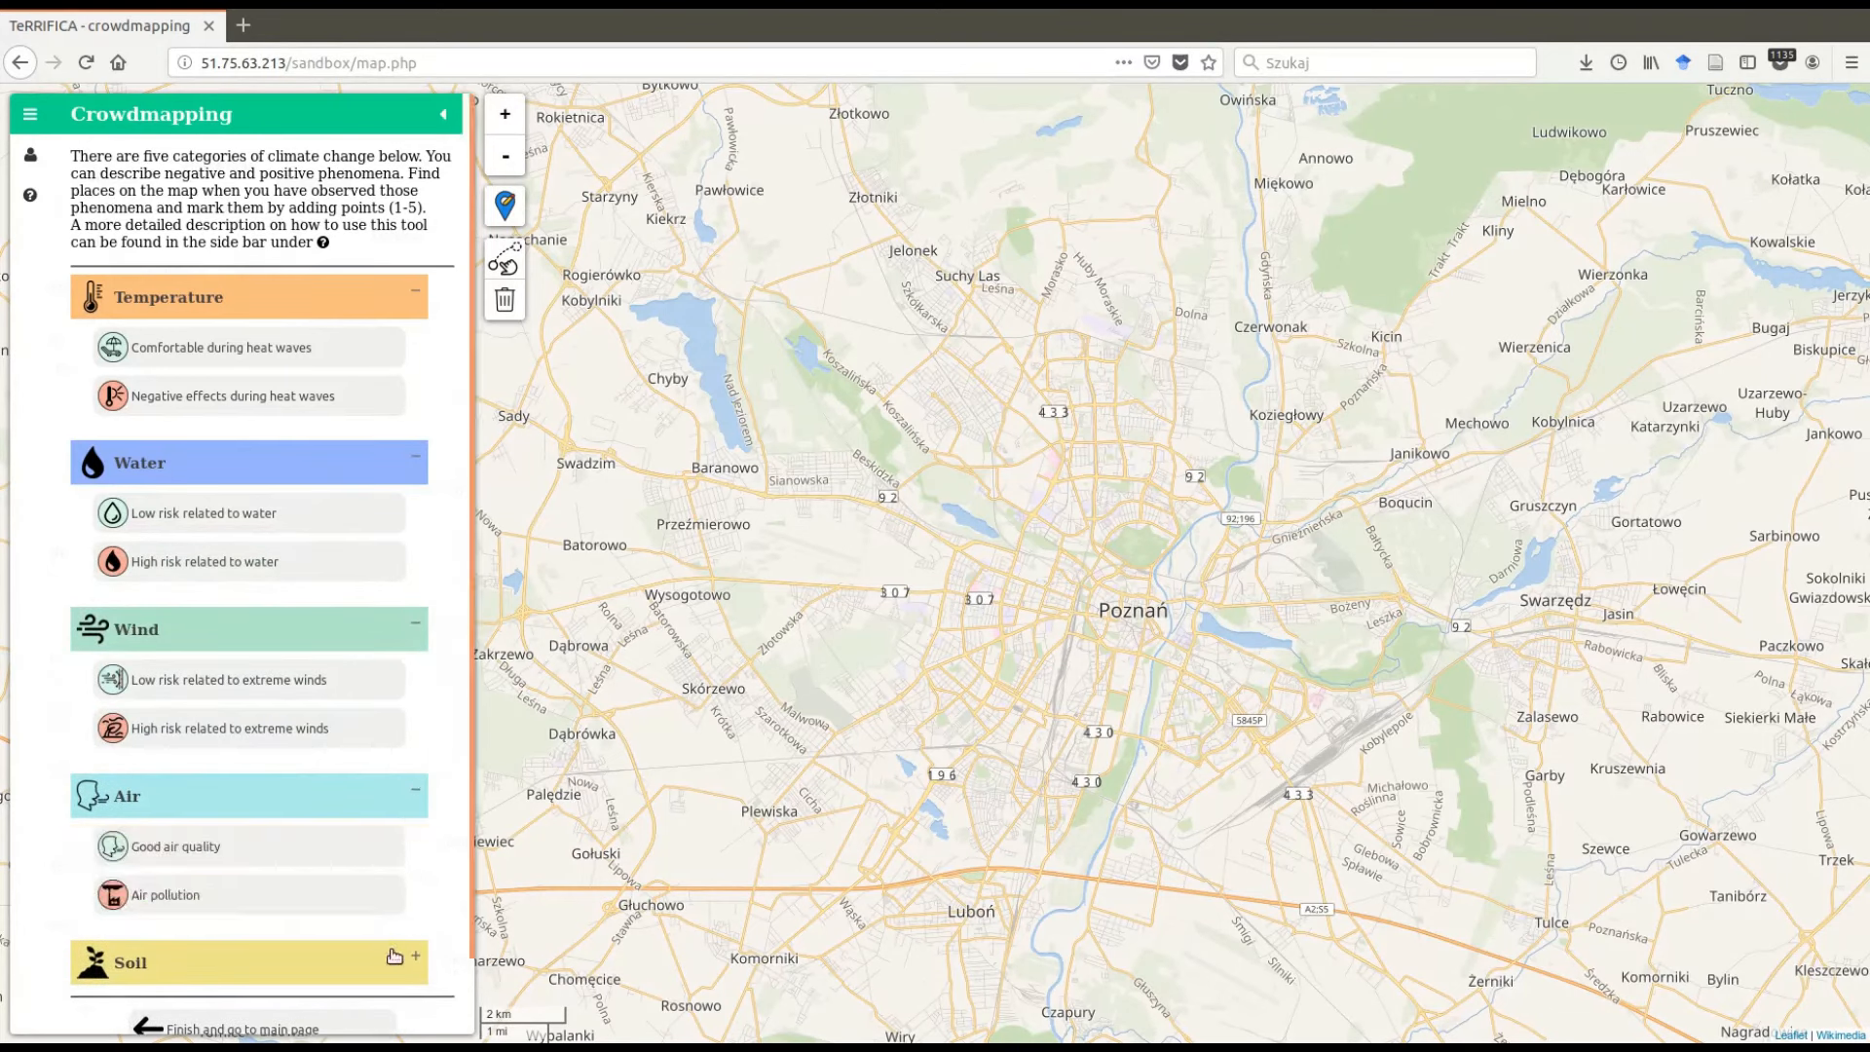
left_click(394, 957)
scroll(403, 536, "down", 1)
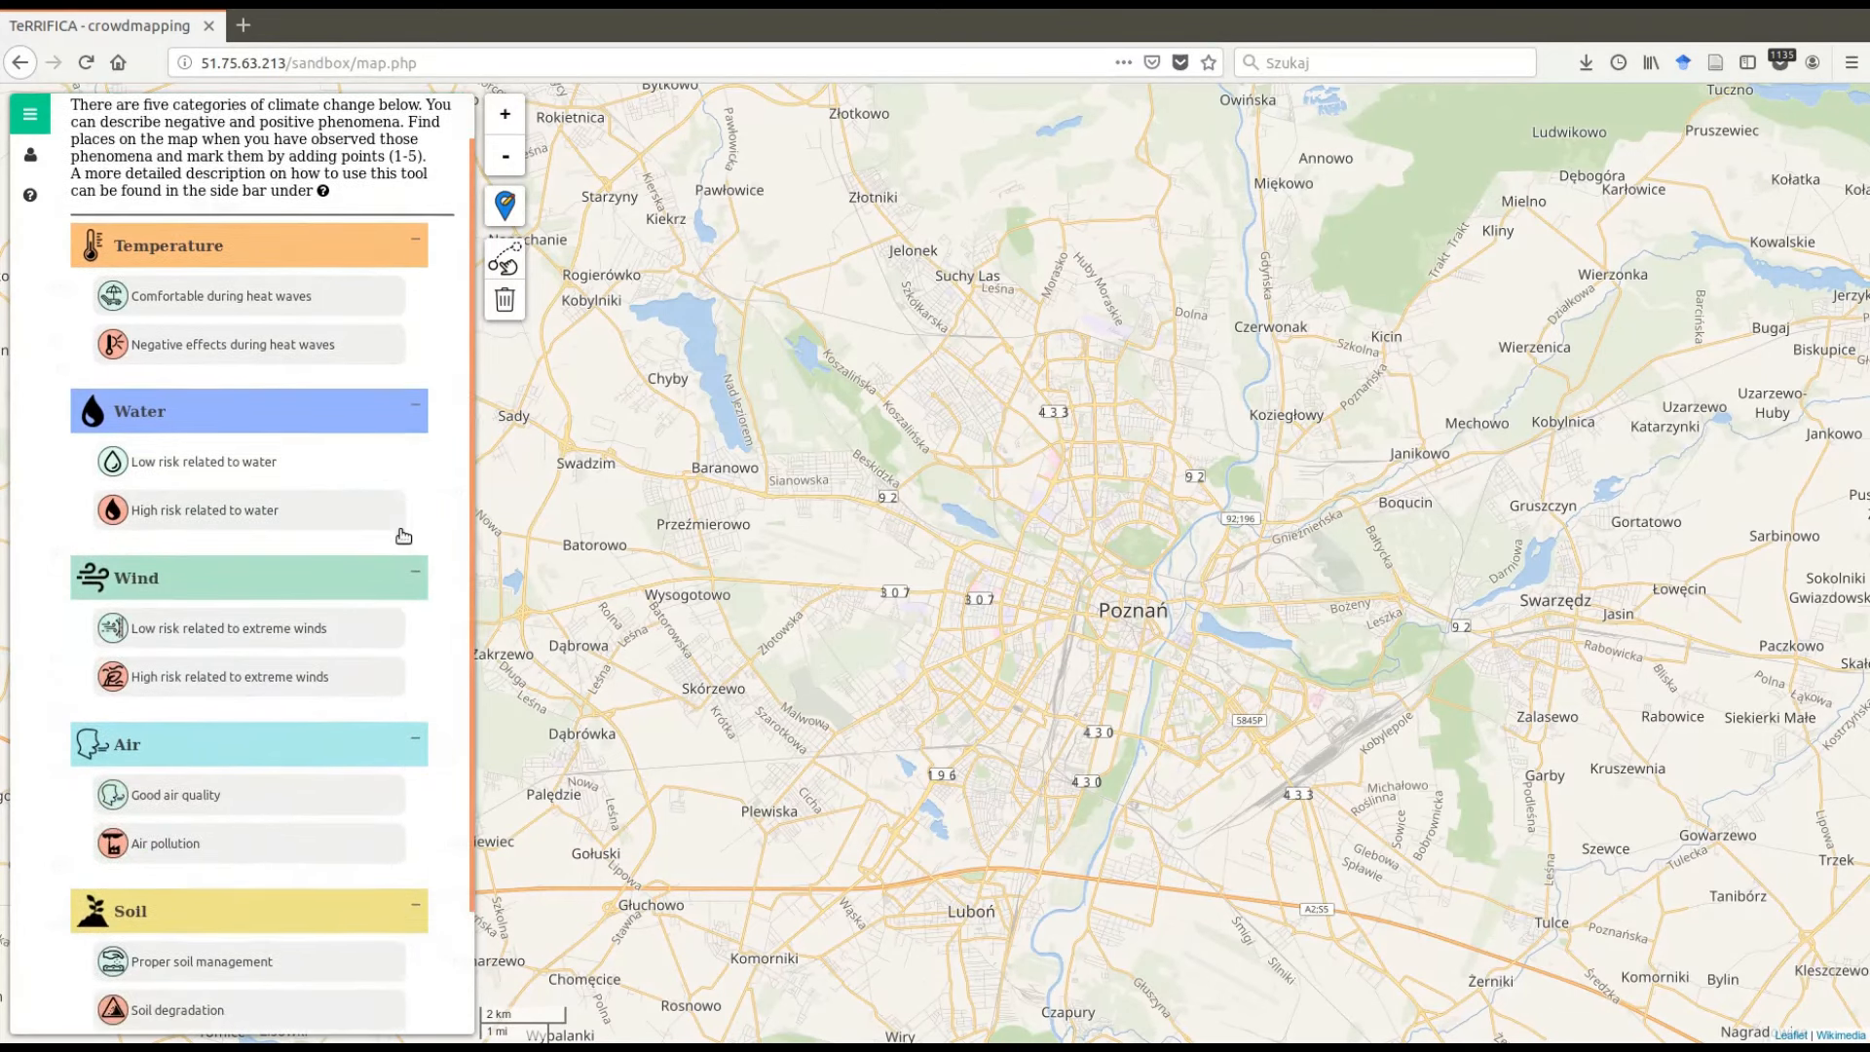
scroll(405, 389, "down", 2)
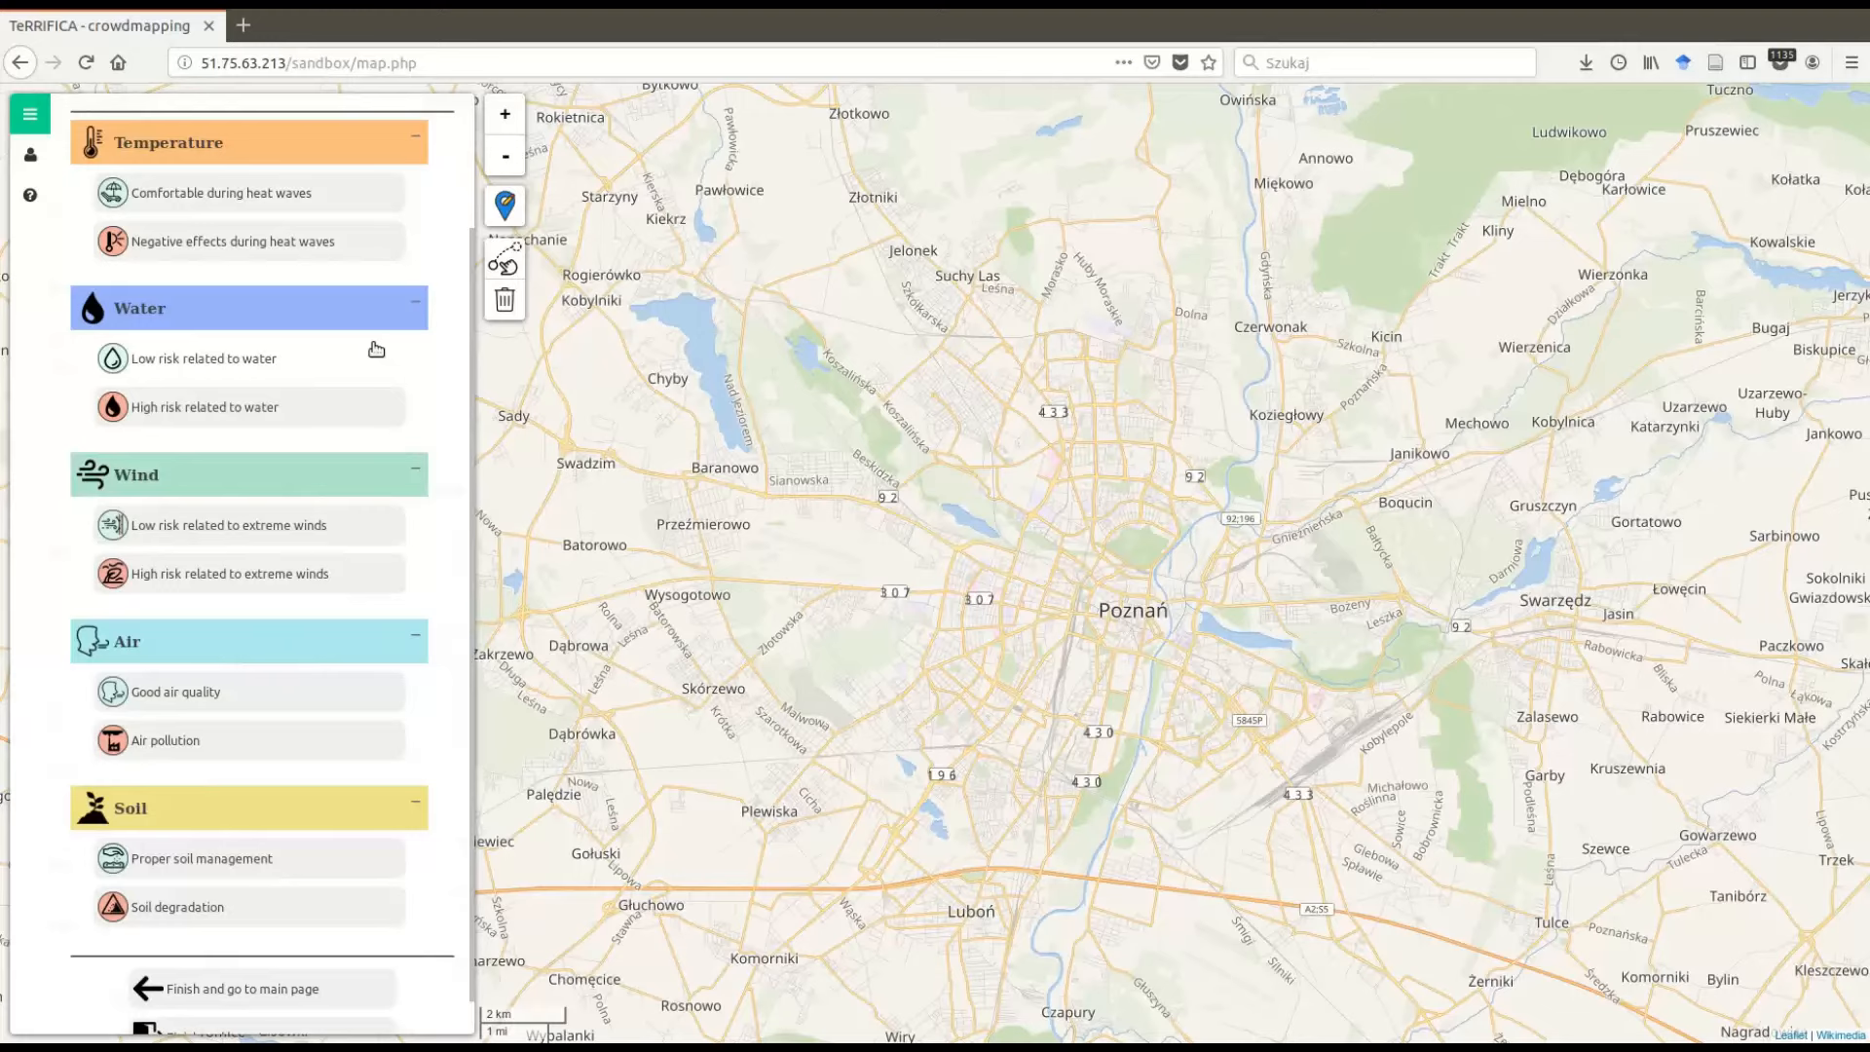
scroll(376, 349, "up", 1)
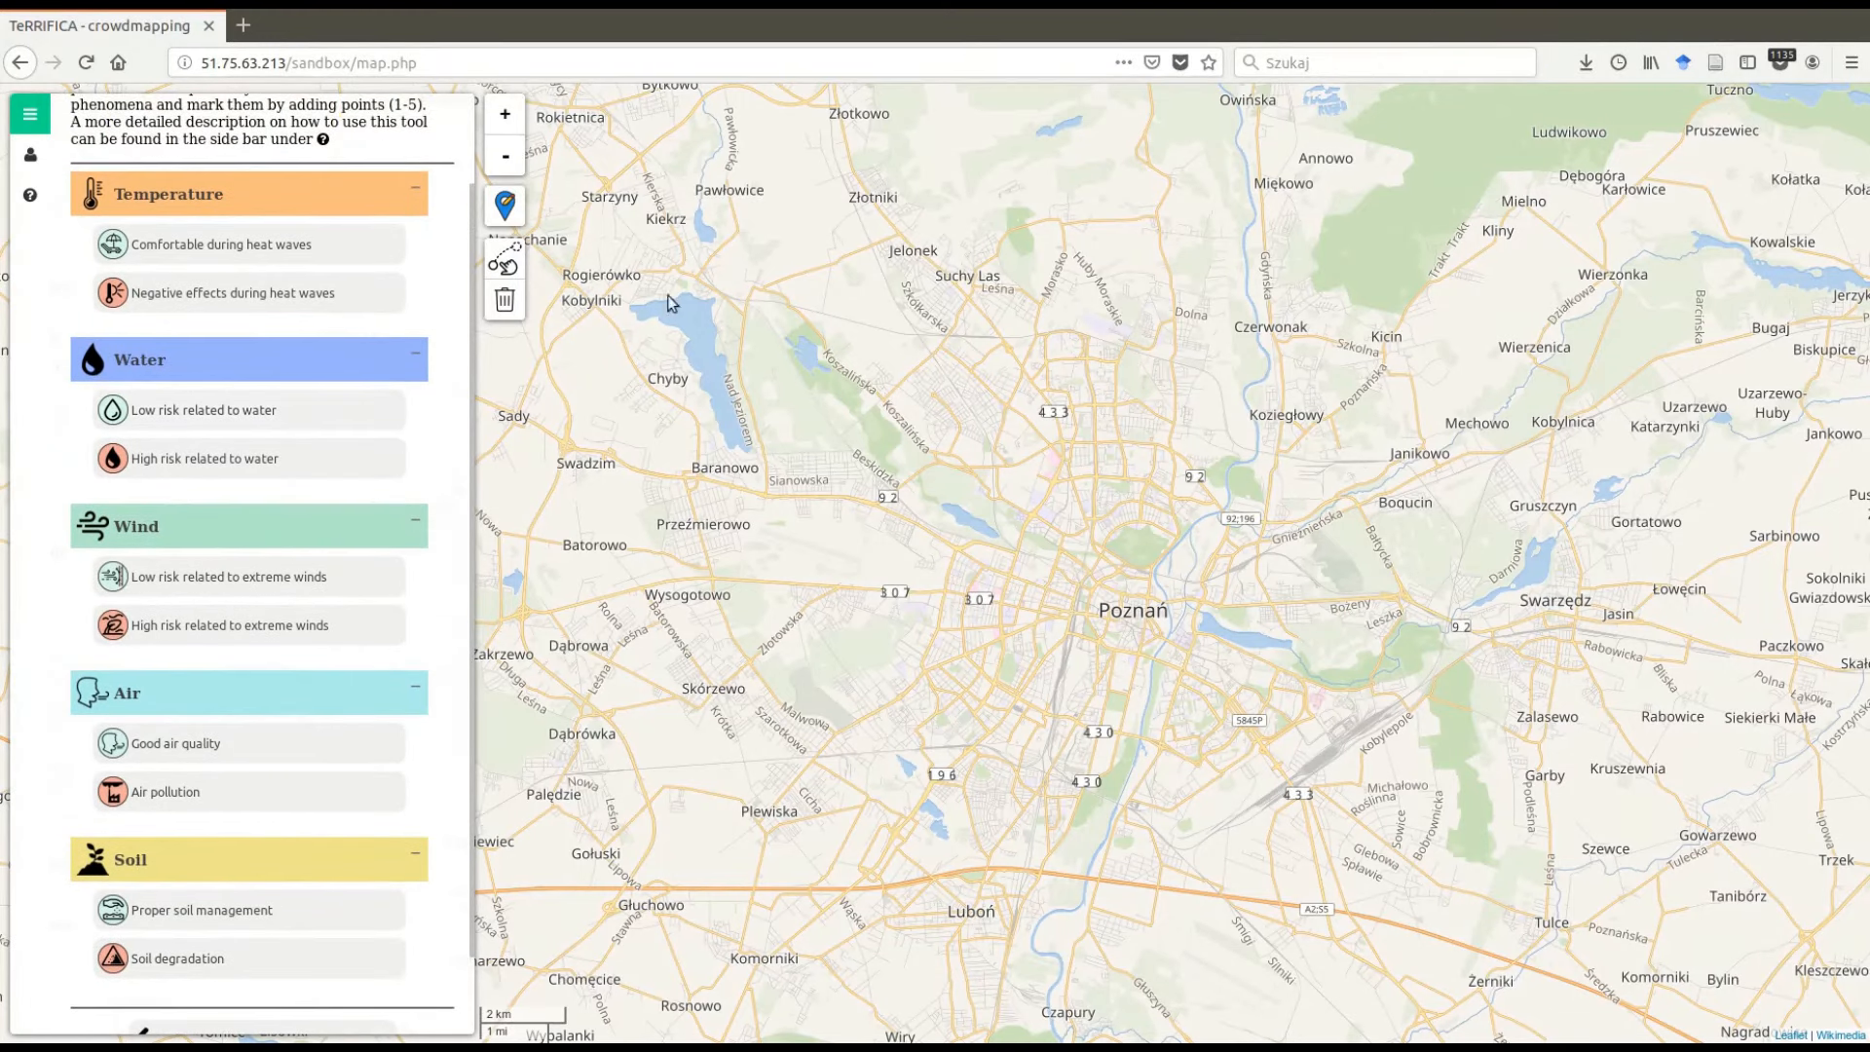
scroll(703, 307, "up", 1)
scroll(1443, 536, "down", 1)
- Examine central Poznań on the map using panning and the zoom controls
left_click_drag(1236, 531, 1141, 493)
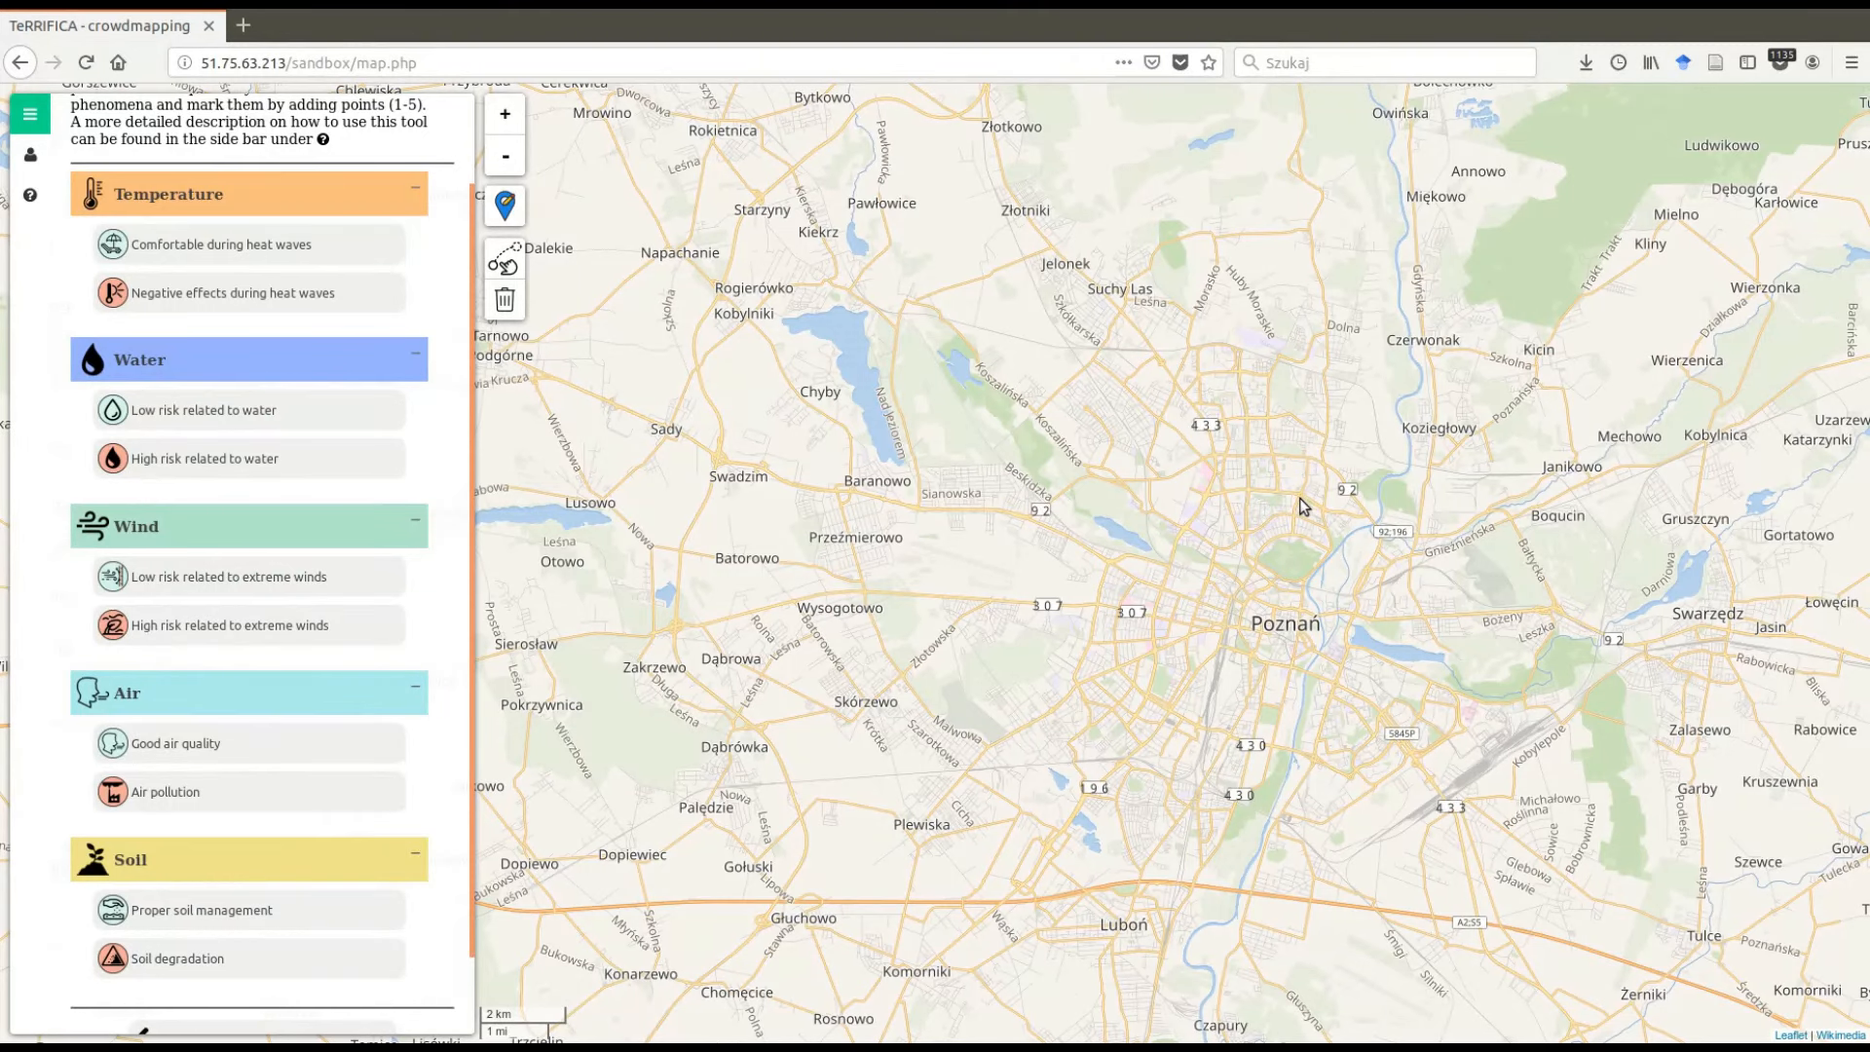
left_click_drag(1299, 498, 1199, 514)
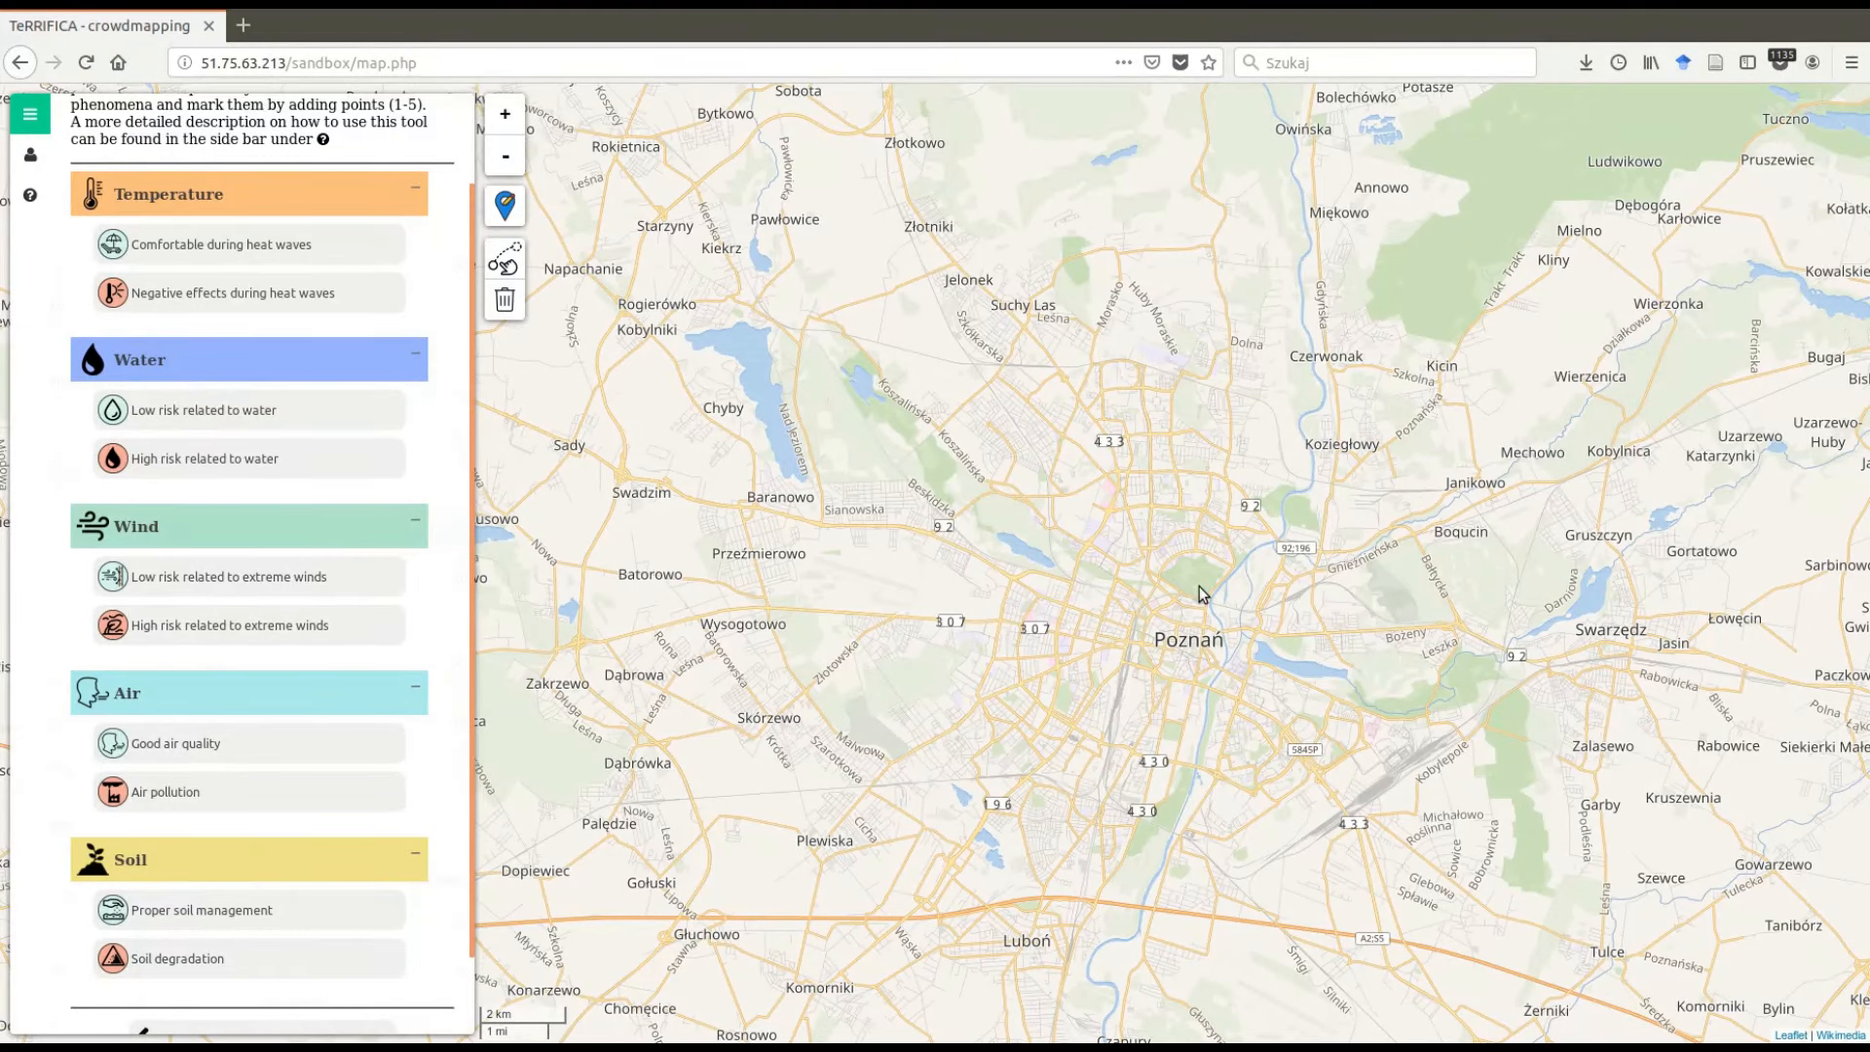
scroll(1200, 588, "up", 1)
scroll(1198, 586, "up", 1)
scroll(1198, 586, "down", 1)
scroll(1198, 586, "down", 1)
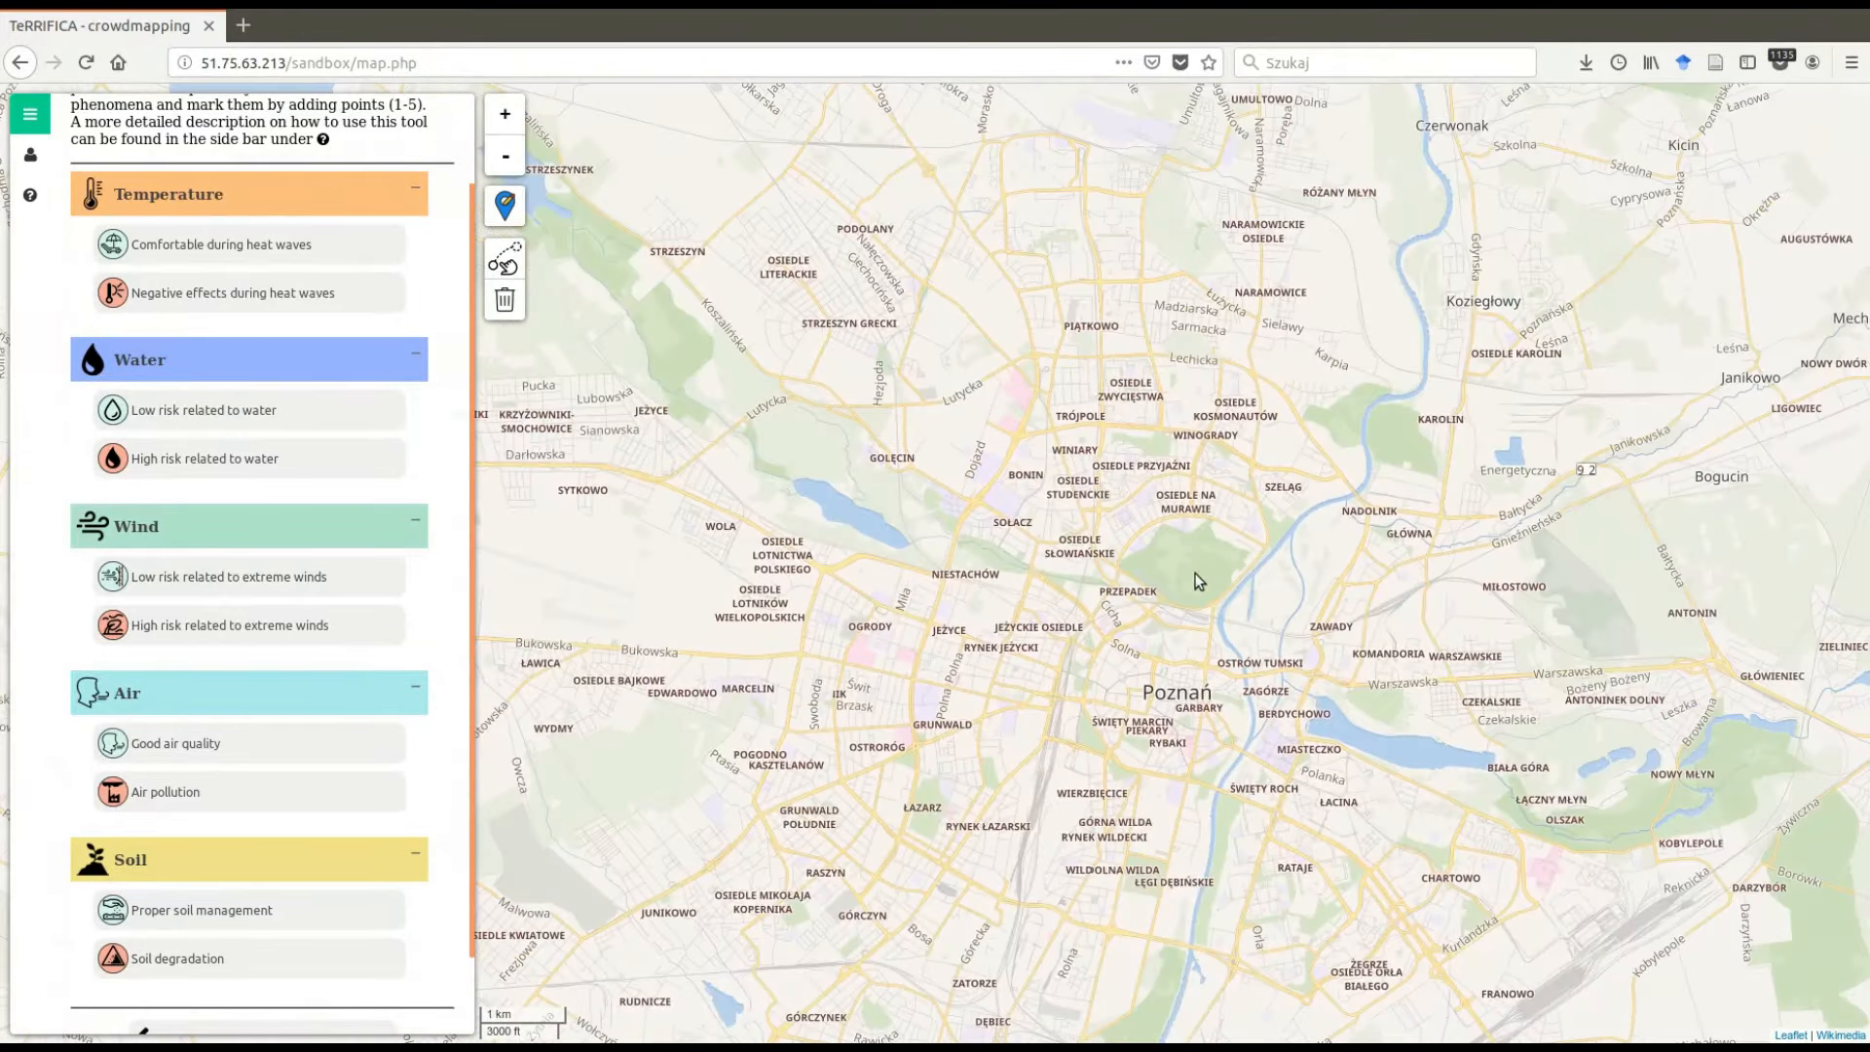
left_click(510, 119)
left_click(511, 119)
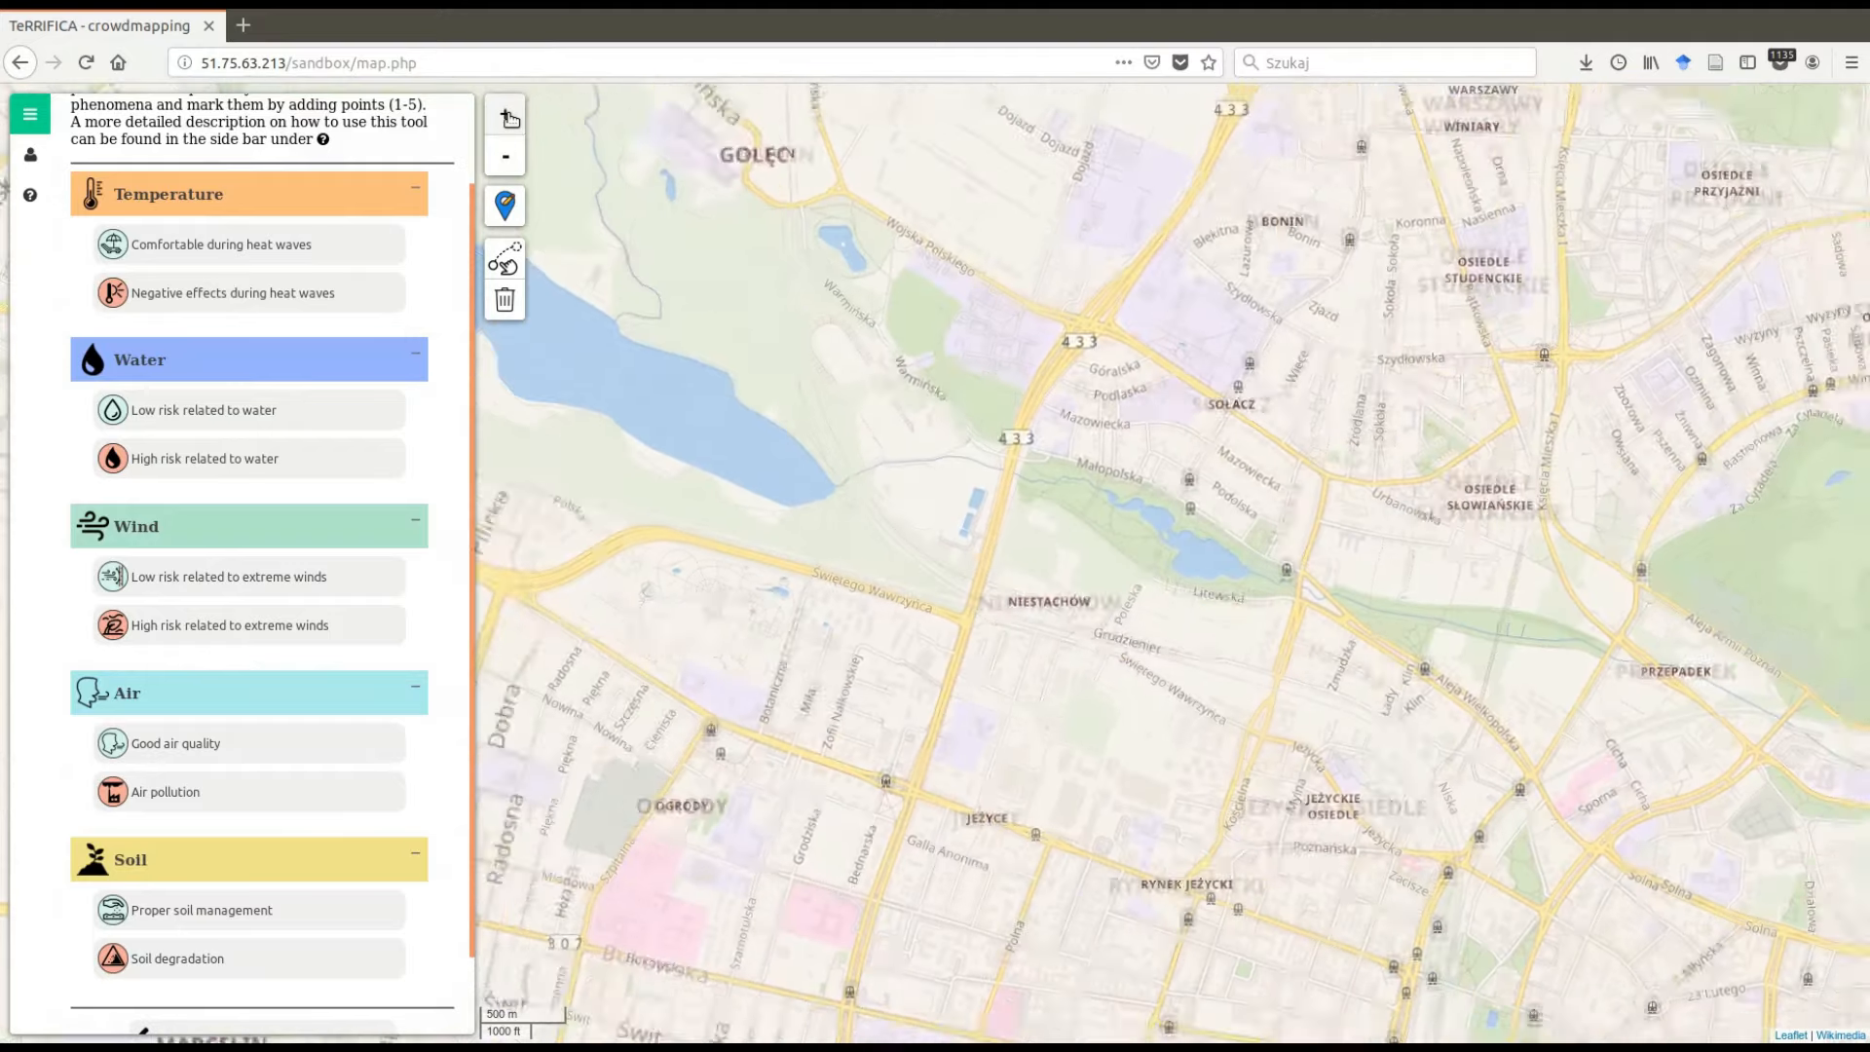
left_click(501, 163)
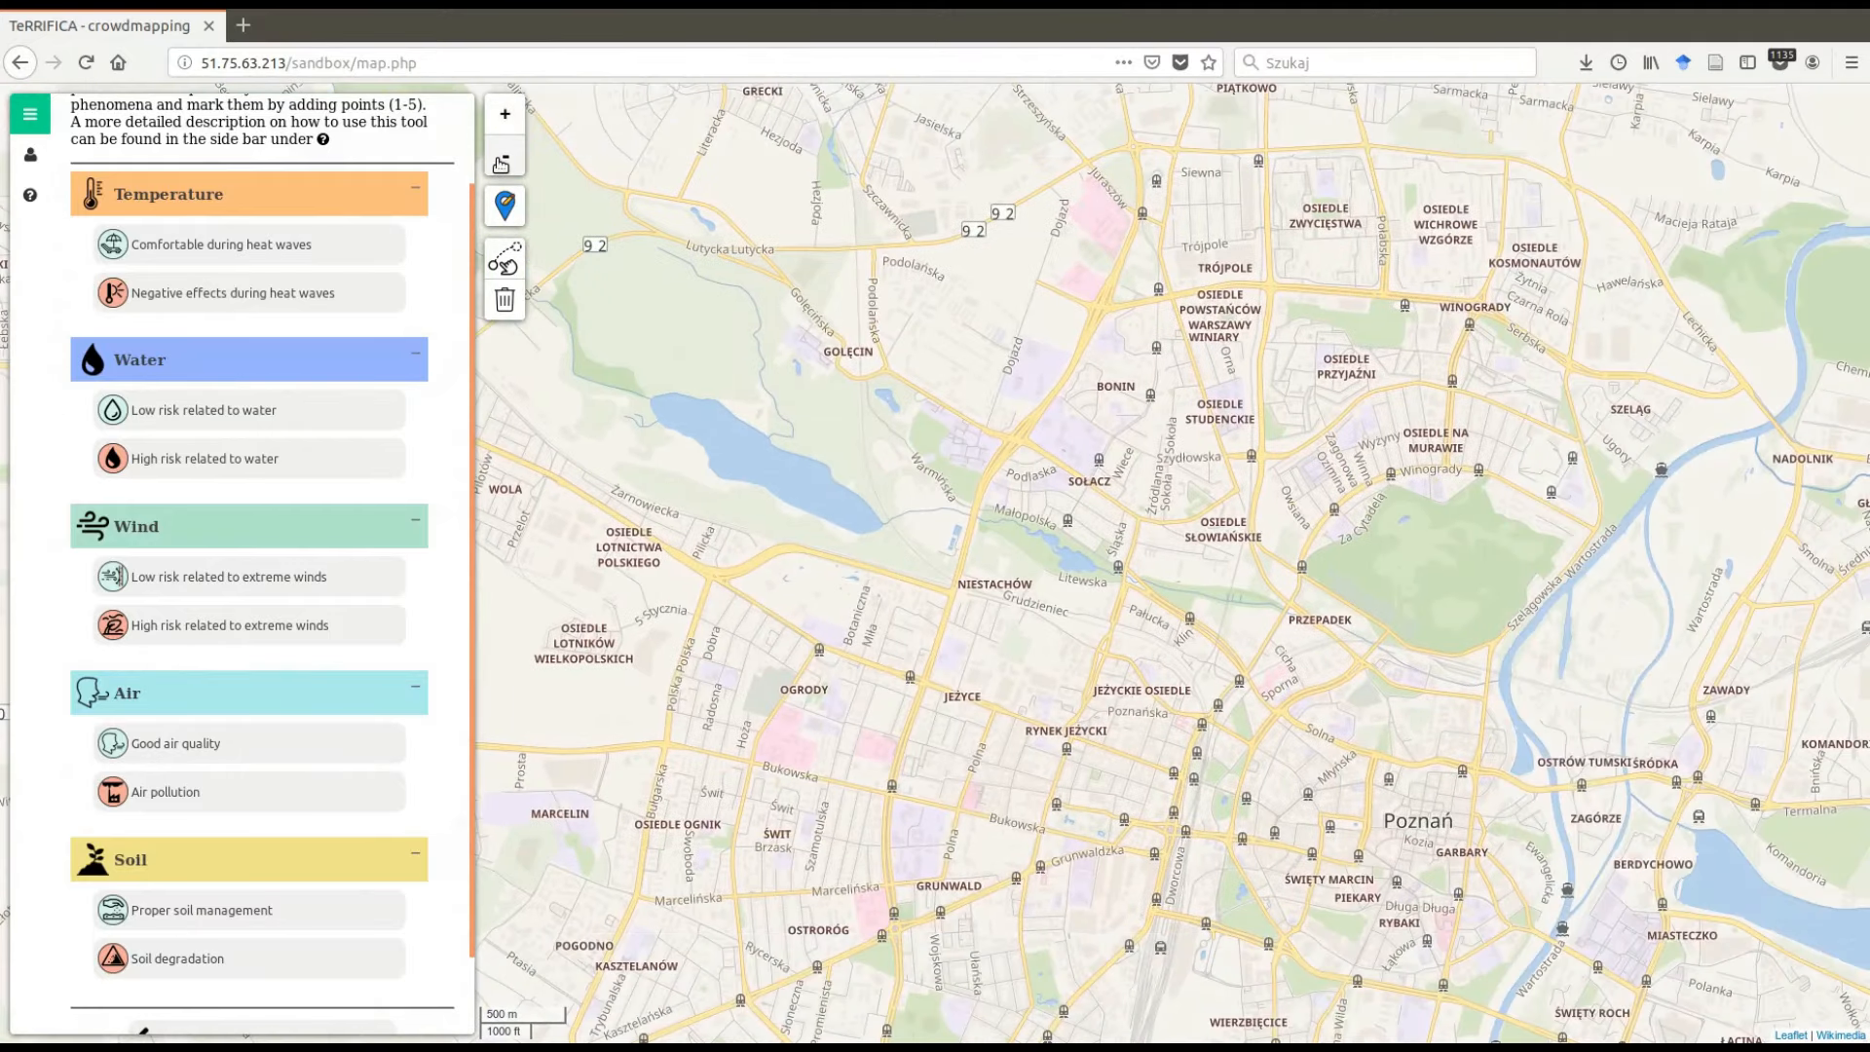
left_click(501, 163)
- Select the Negative effects during heat waves category with the map centred on Poznań Główny station
left_click_drag(1293, 535, 1139, 397)
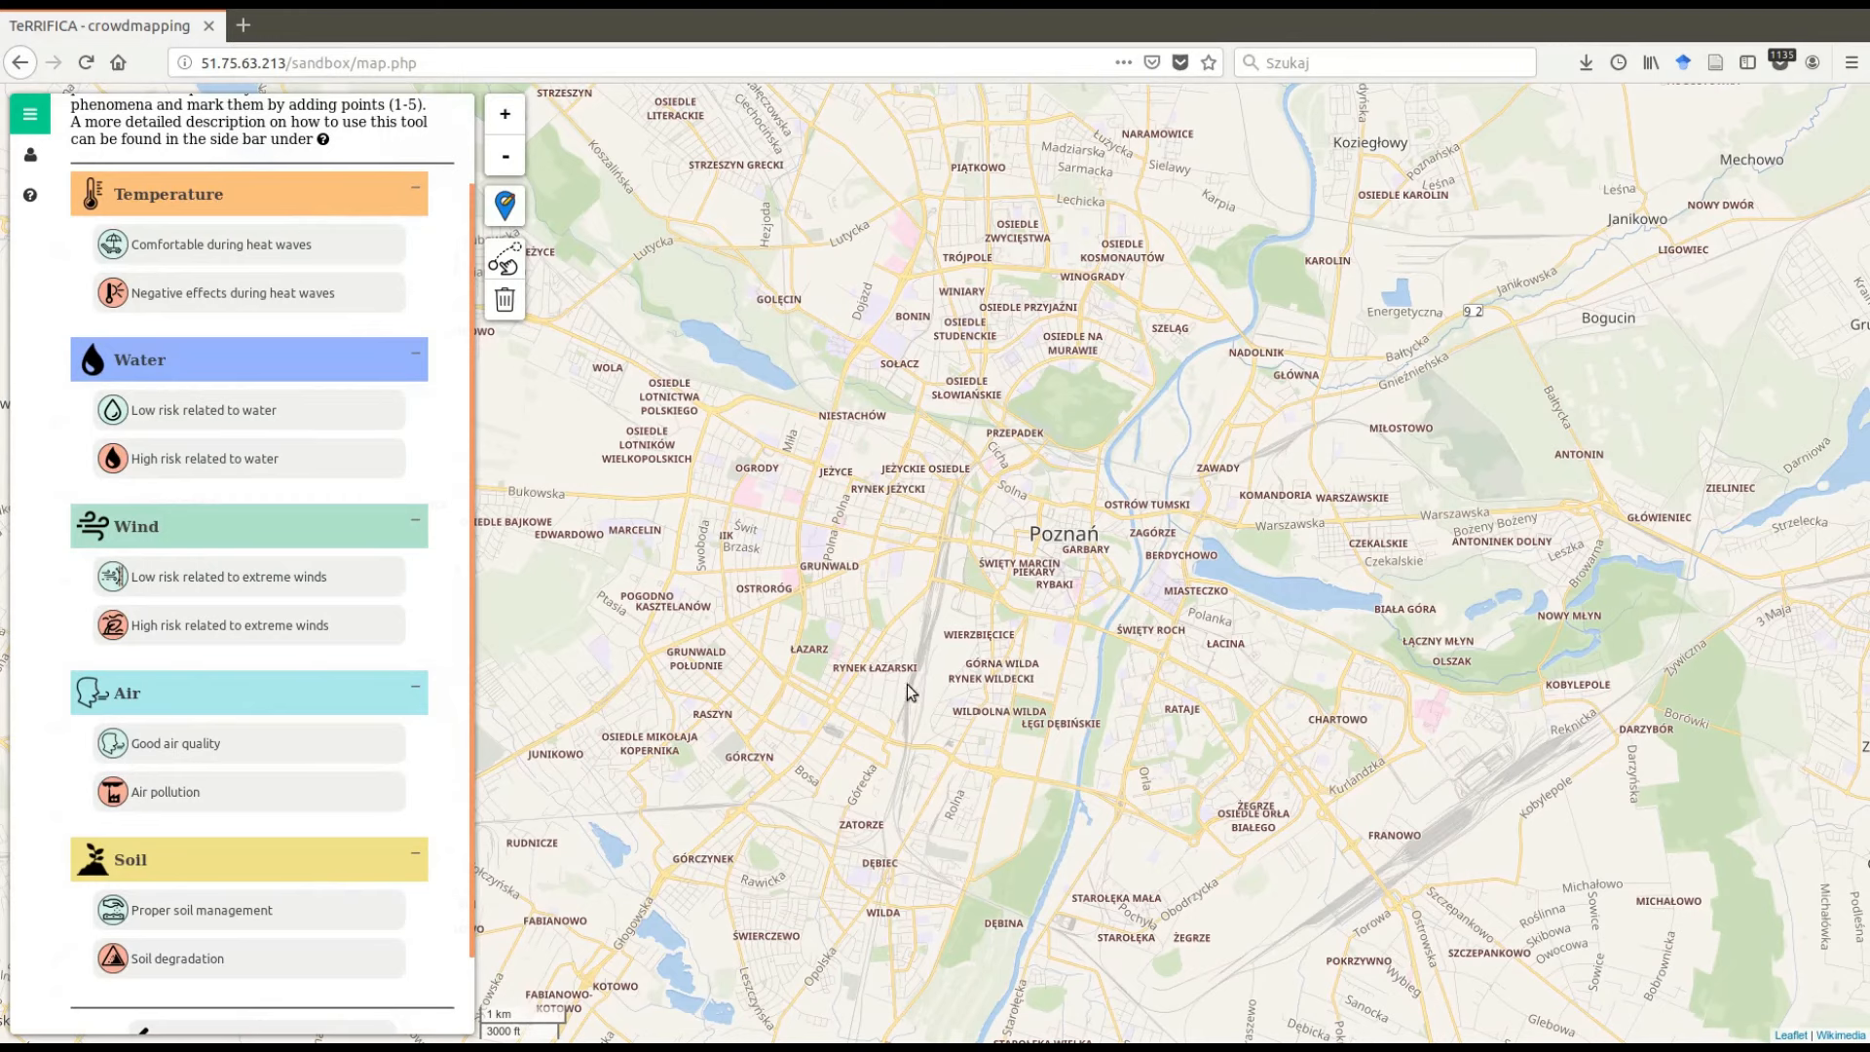
scroll(891, 591, "up", 1)
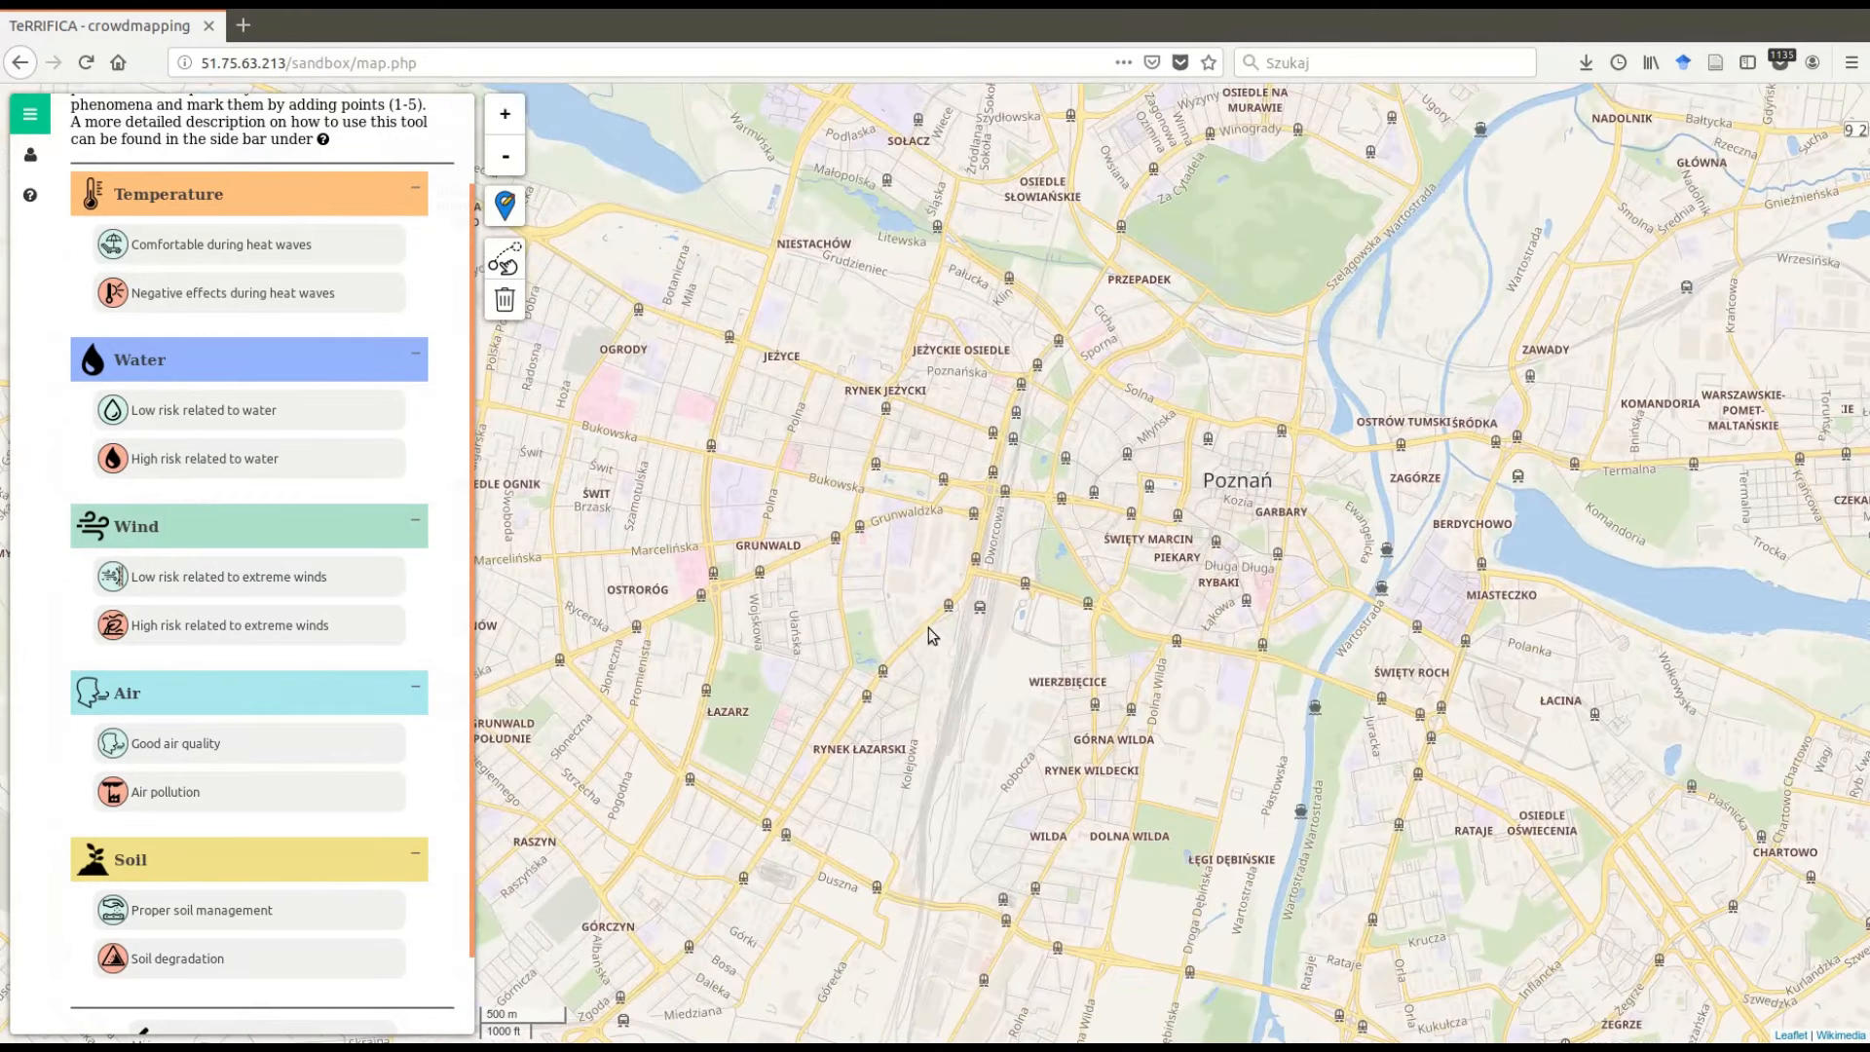
scroll(982, 606, "up", 2)
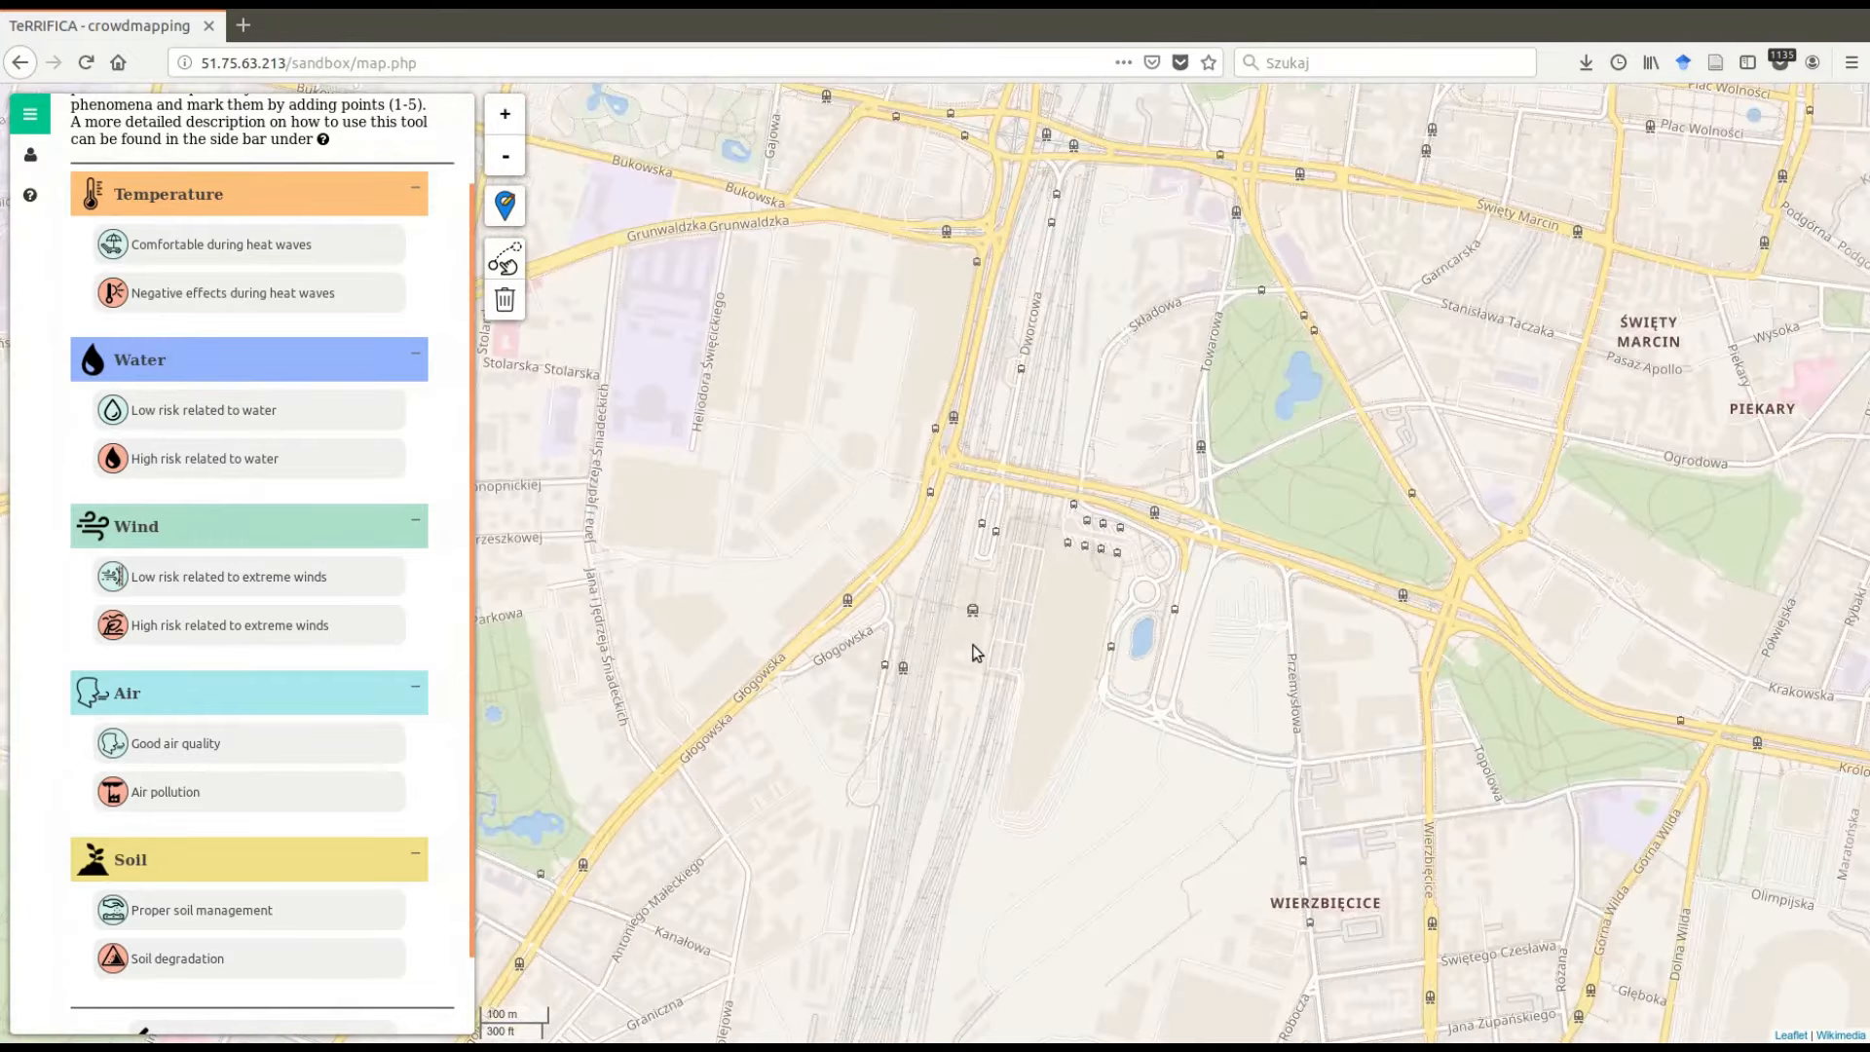
scroll(973, 662, "up", 1)
scroll(1036, 429, "up", 2)
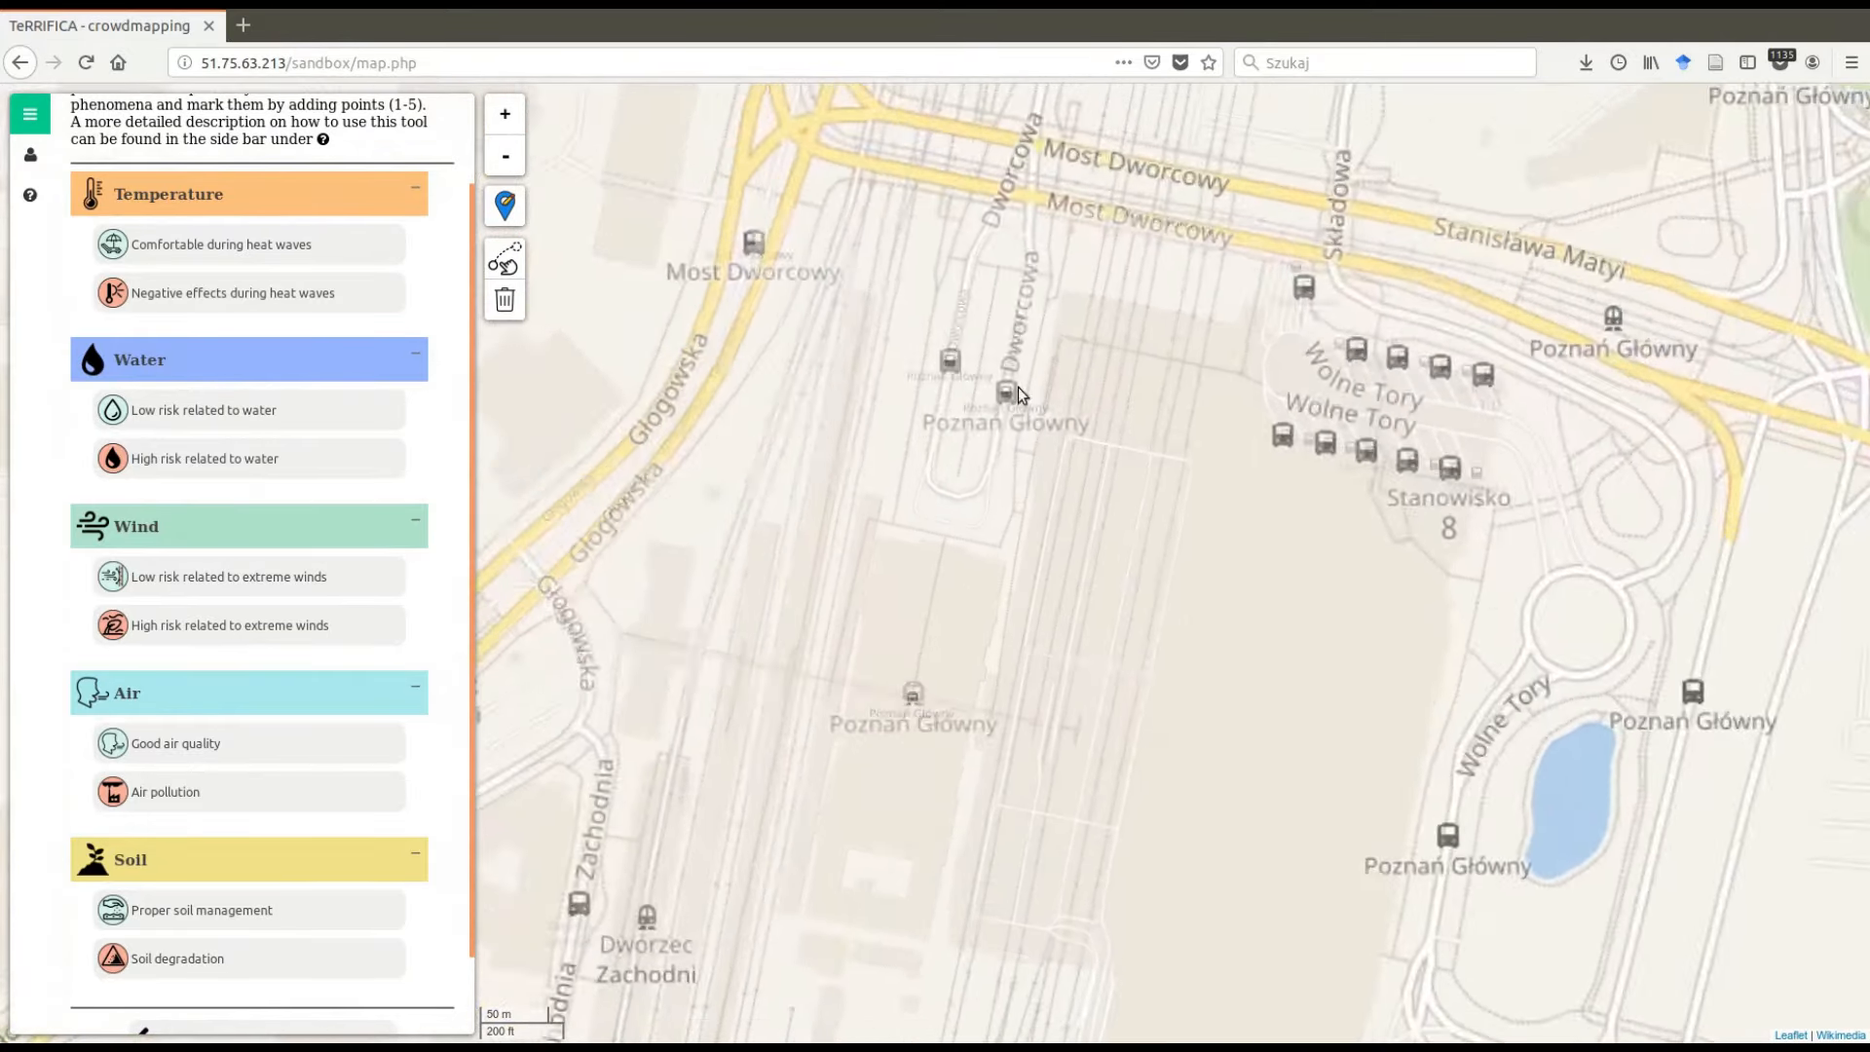
left_click_drag(1013, 529, 1097, 551)
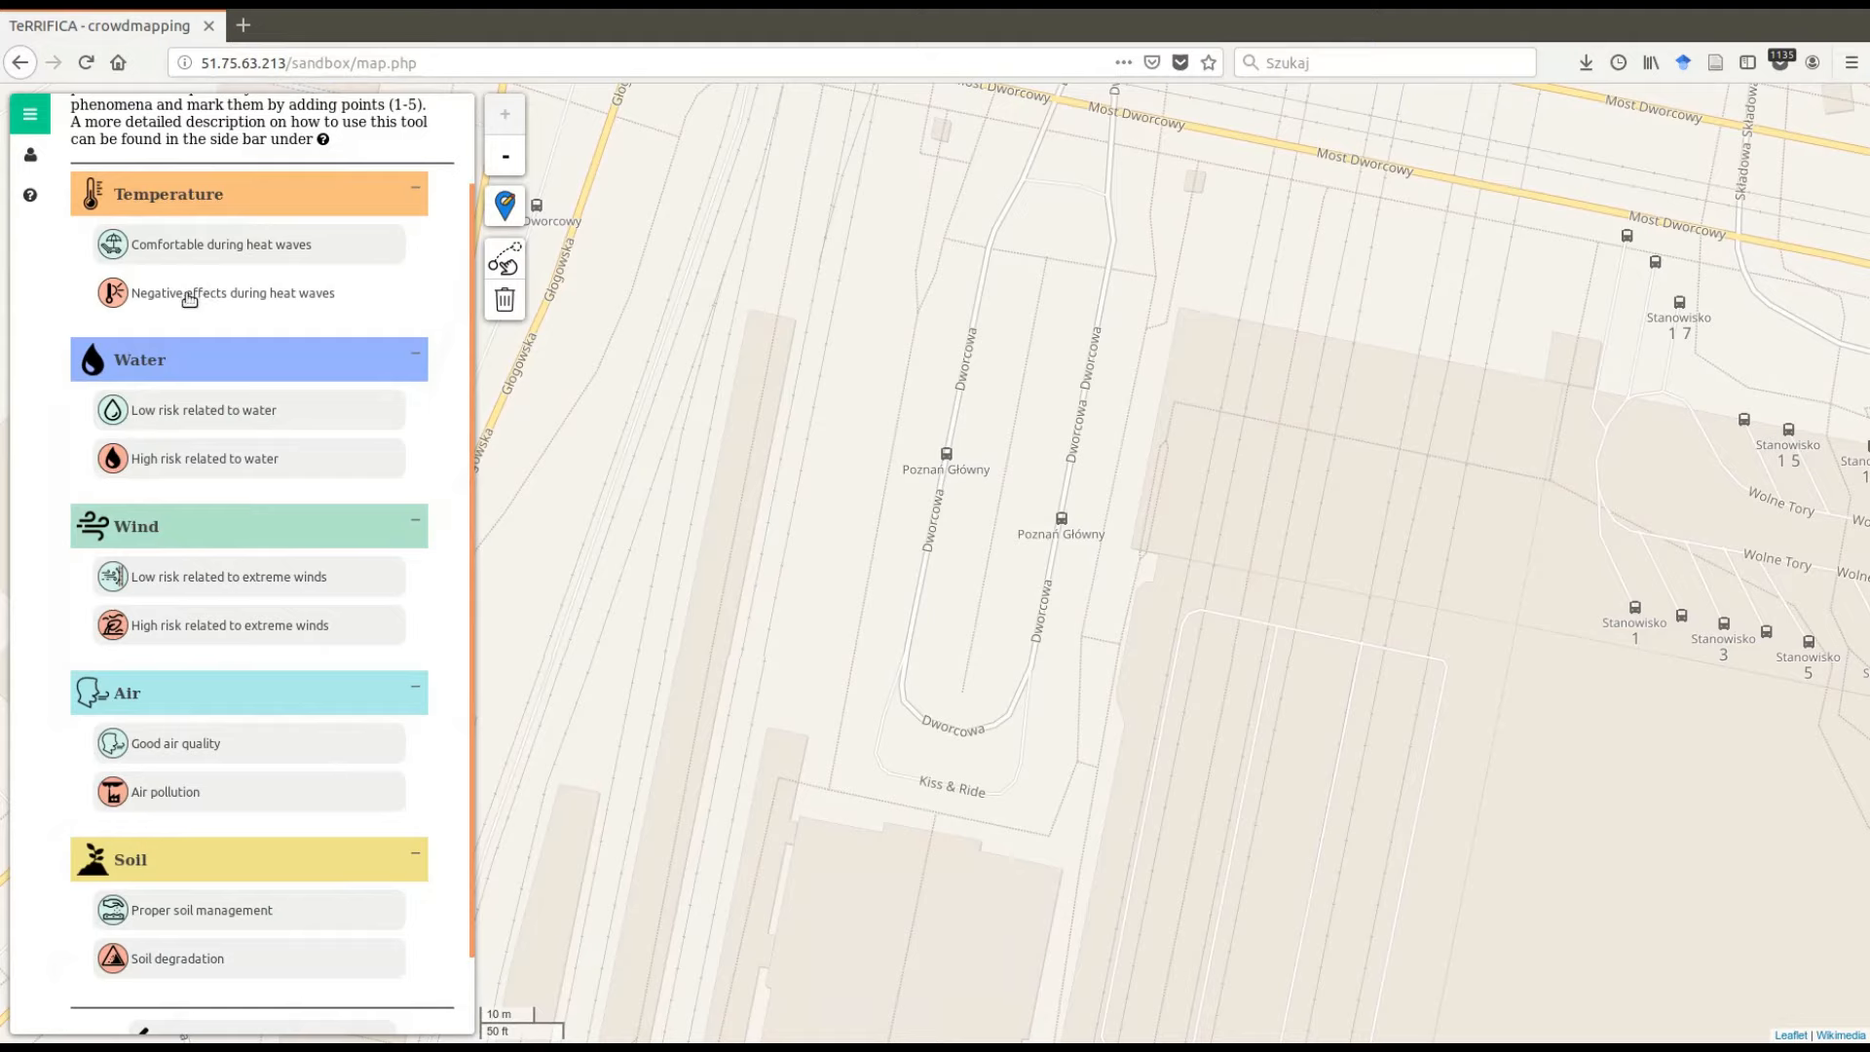
left_click(241, 300)
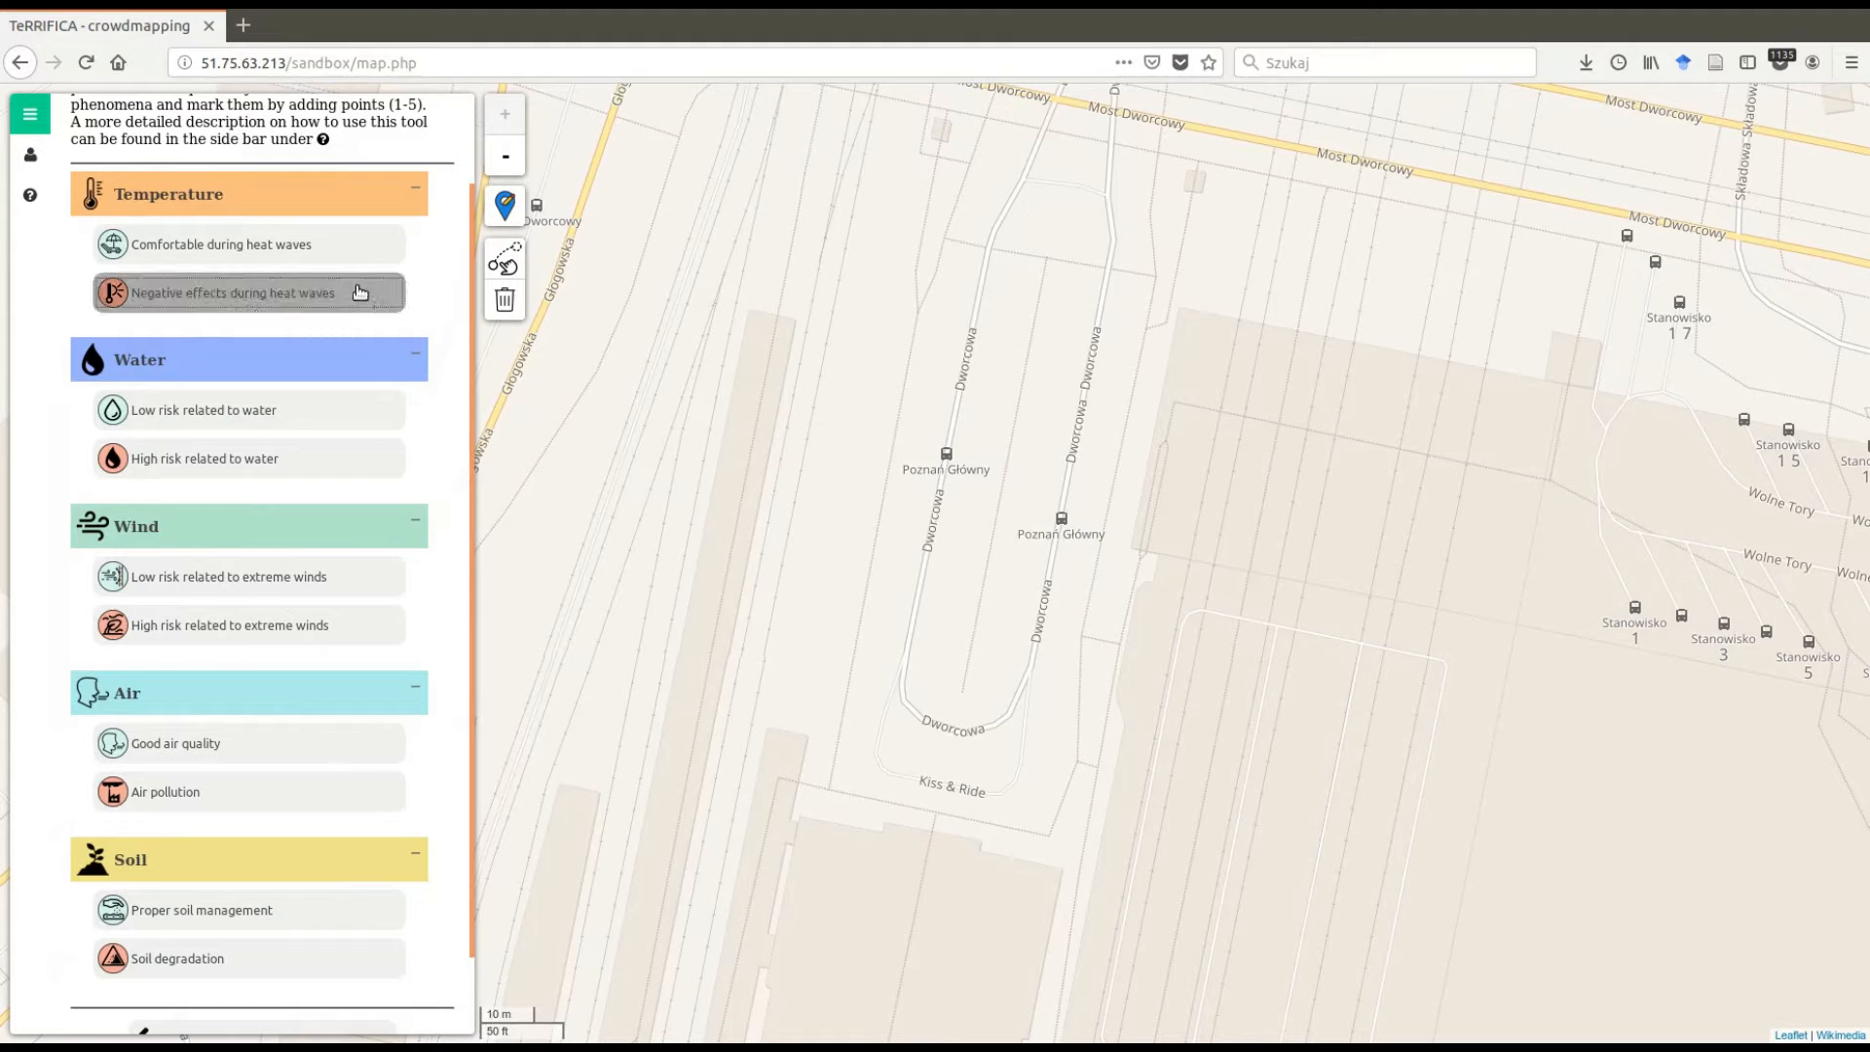
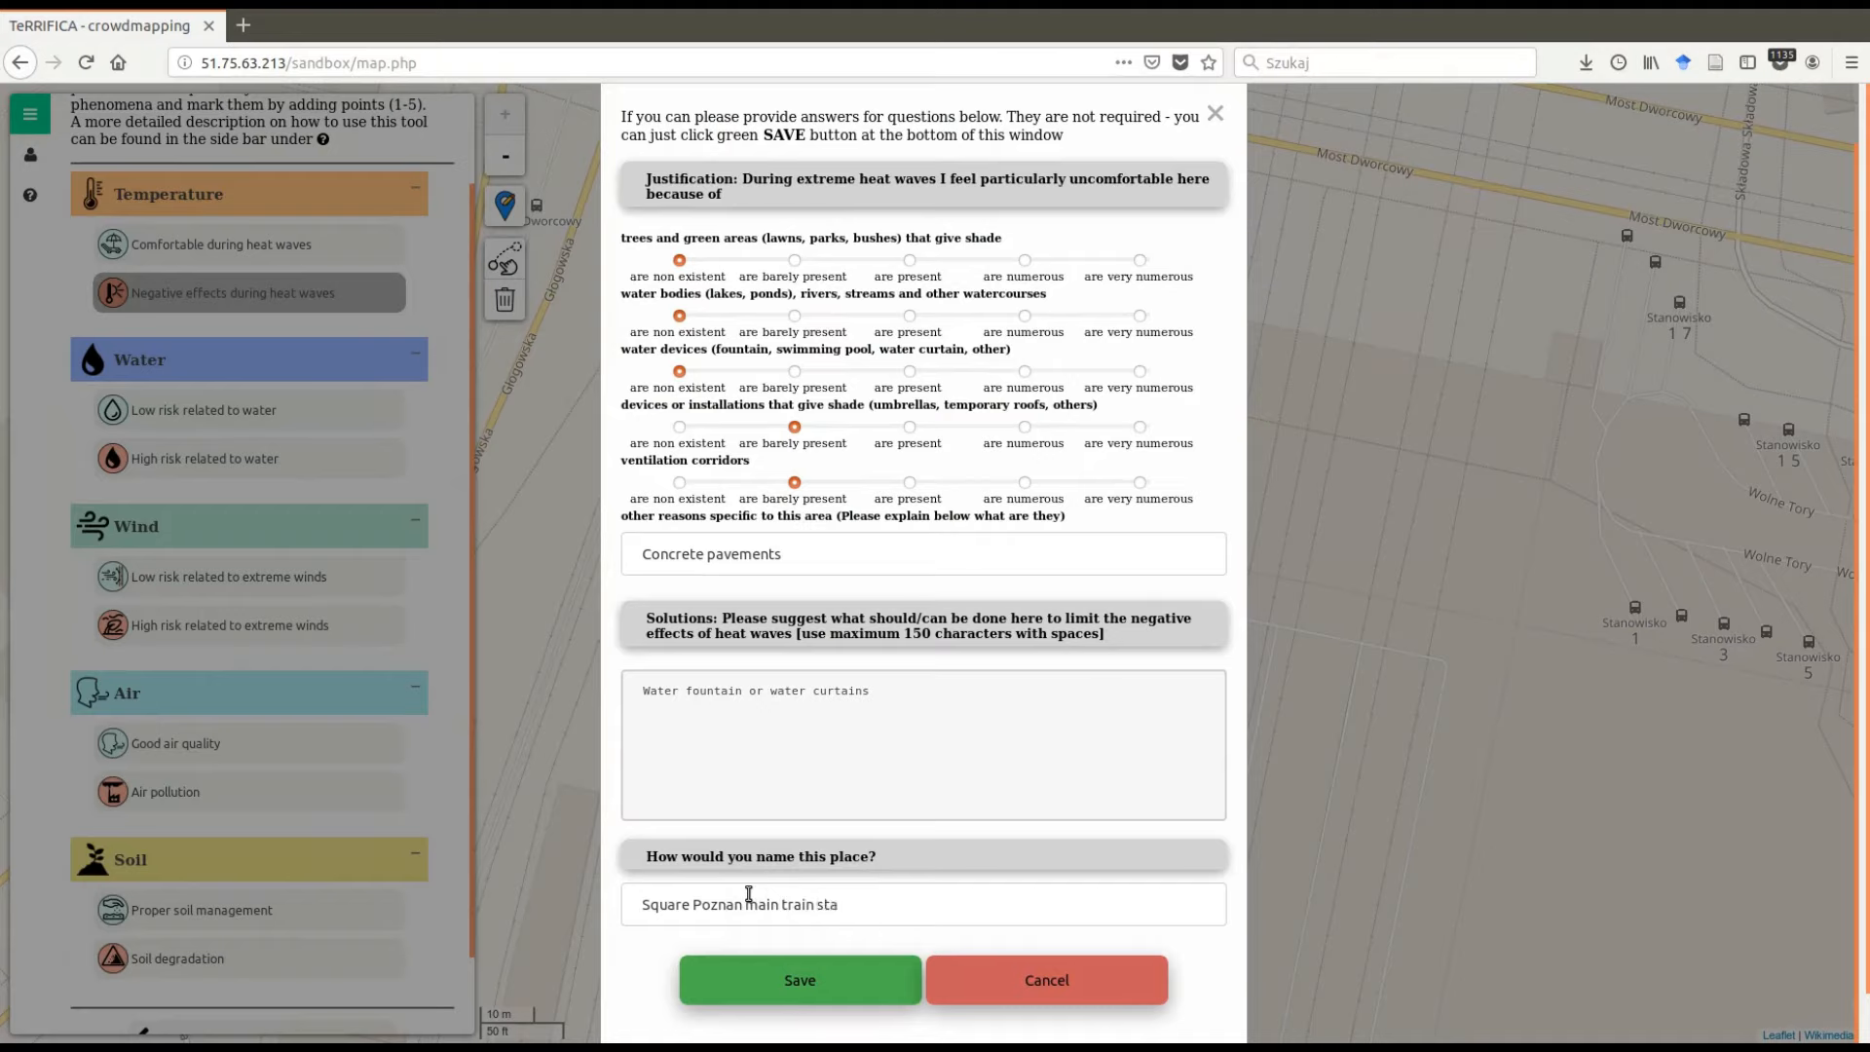
- Complete the place name for the station square and save the heat-wave marker
type("ions")
left_click(848, 985)
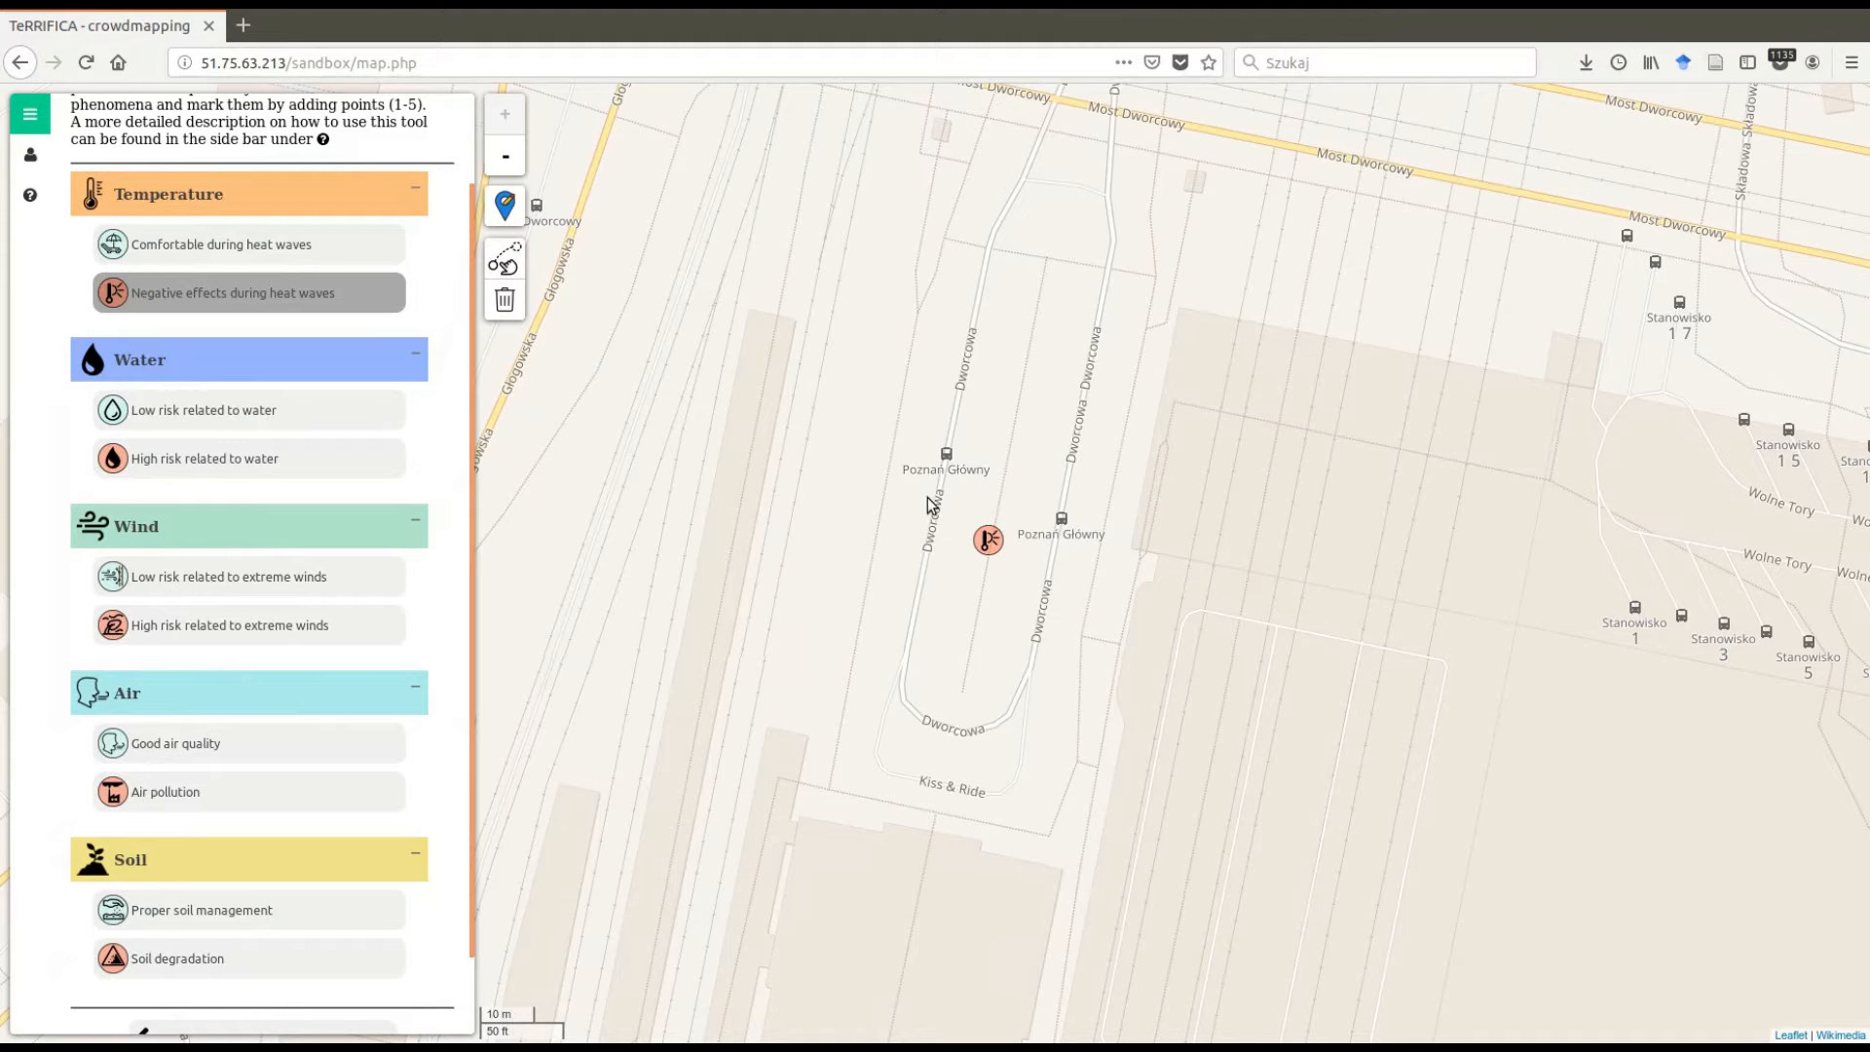
- Place an Air pollution marker at the Rondo Kaponiera junction north of the station
scroll(927, 503, "down", 2)
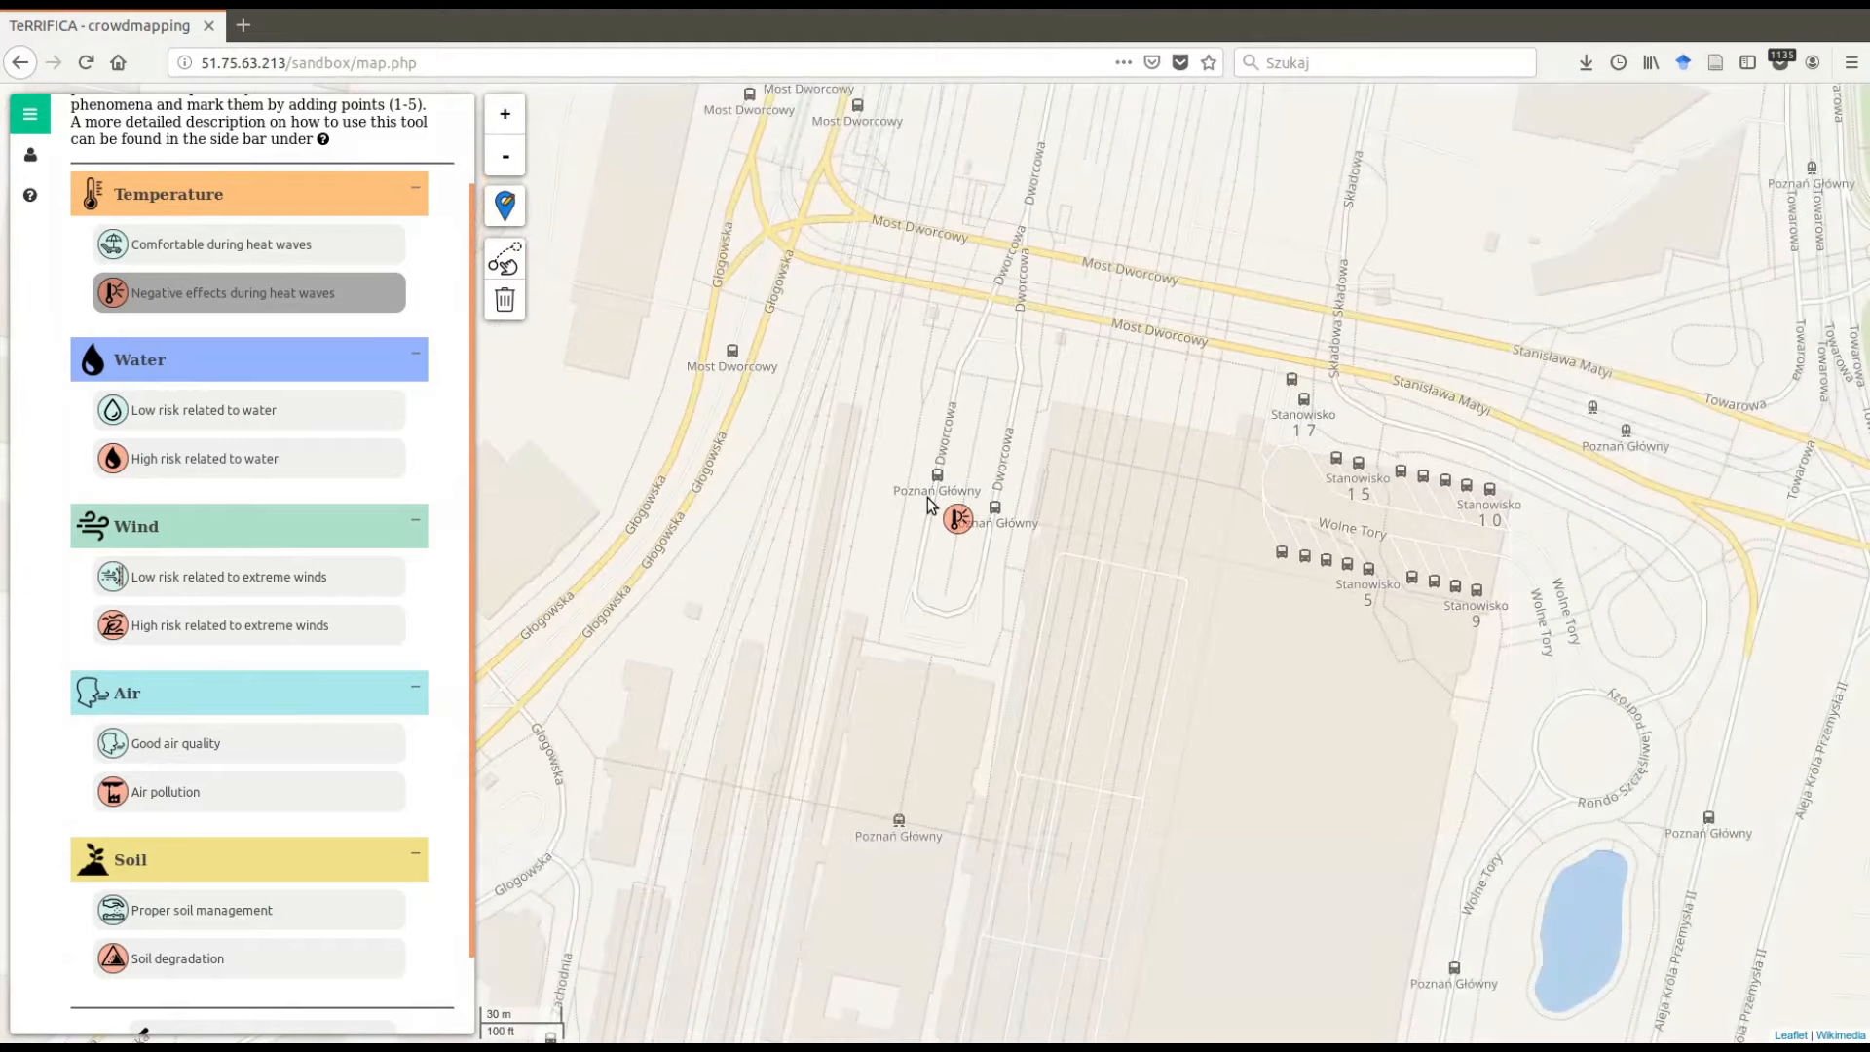
left_click_drag(997, 219, 1006, 472)
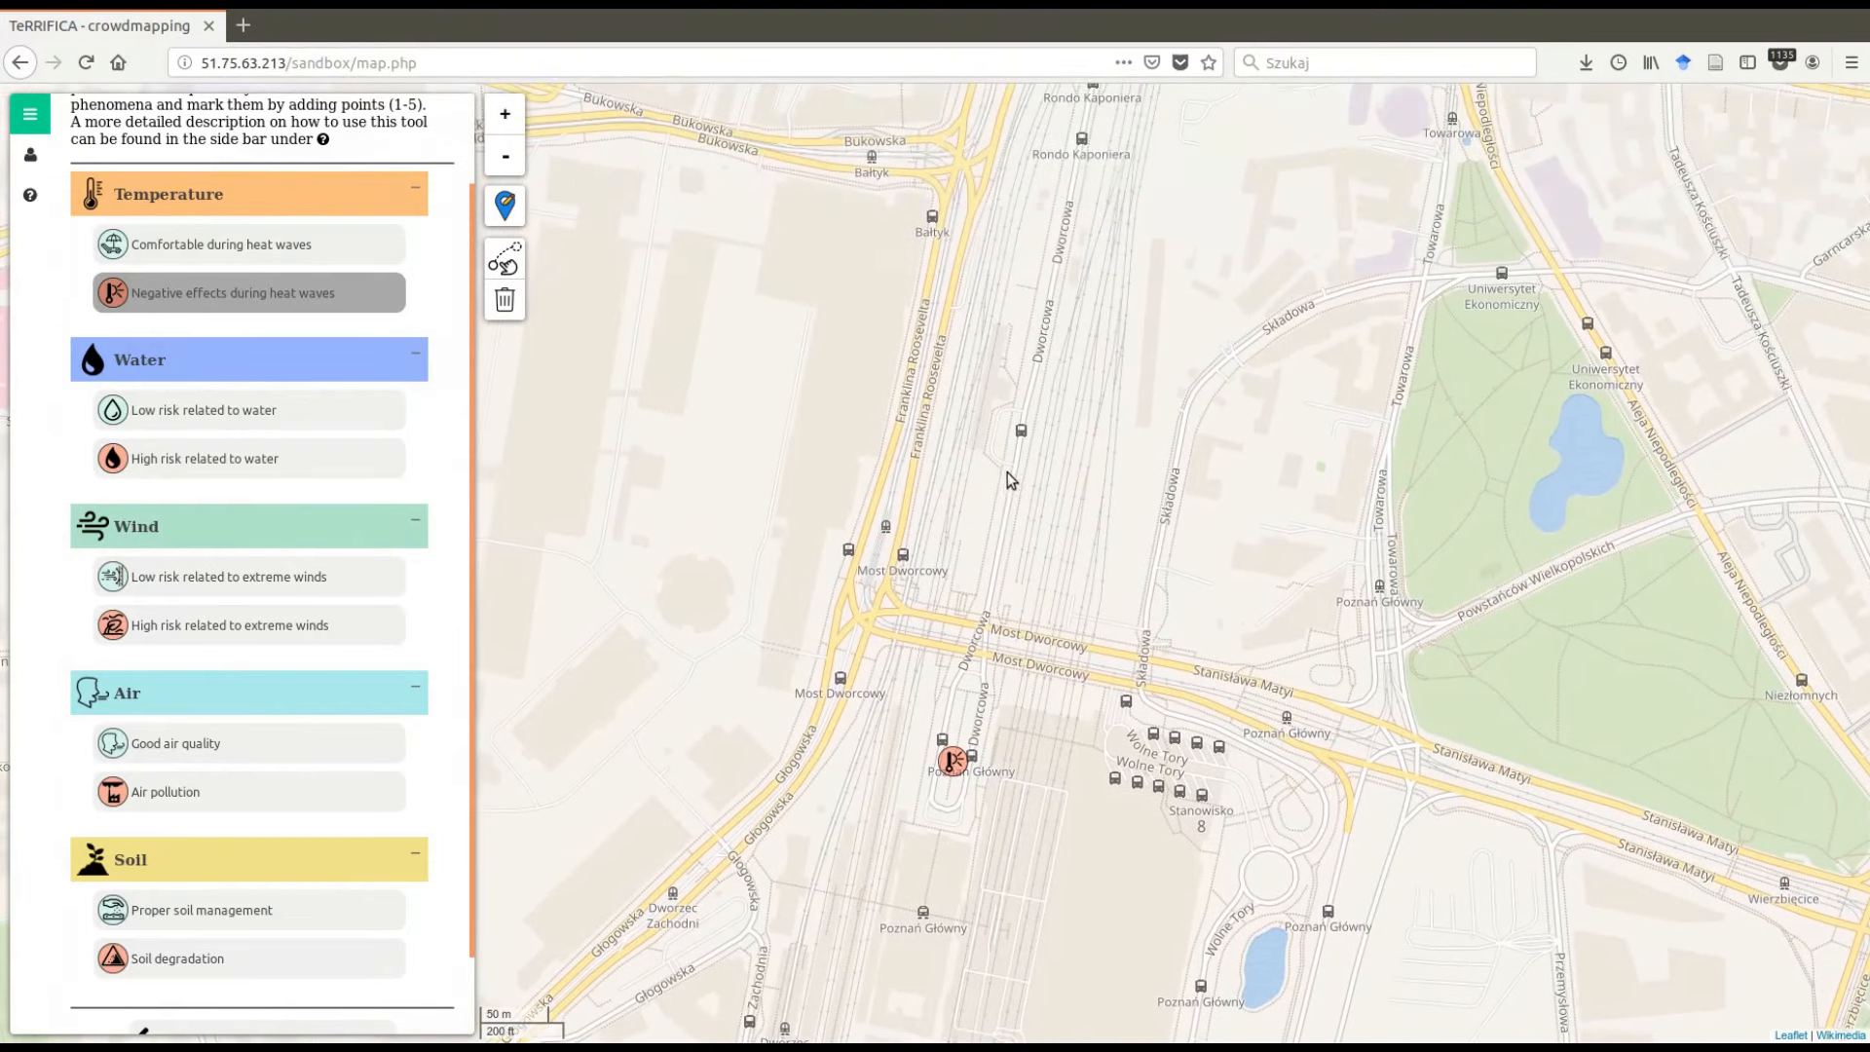
left_click_drag(1085, 161, 1039, 331)
left_click_drag(1052, 211, 1030, 305)
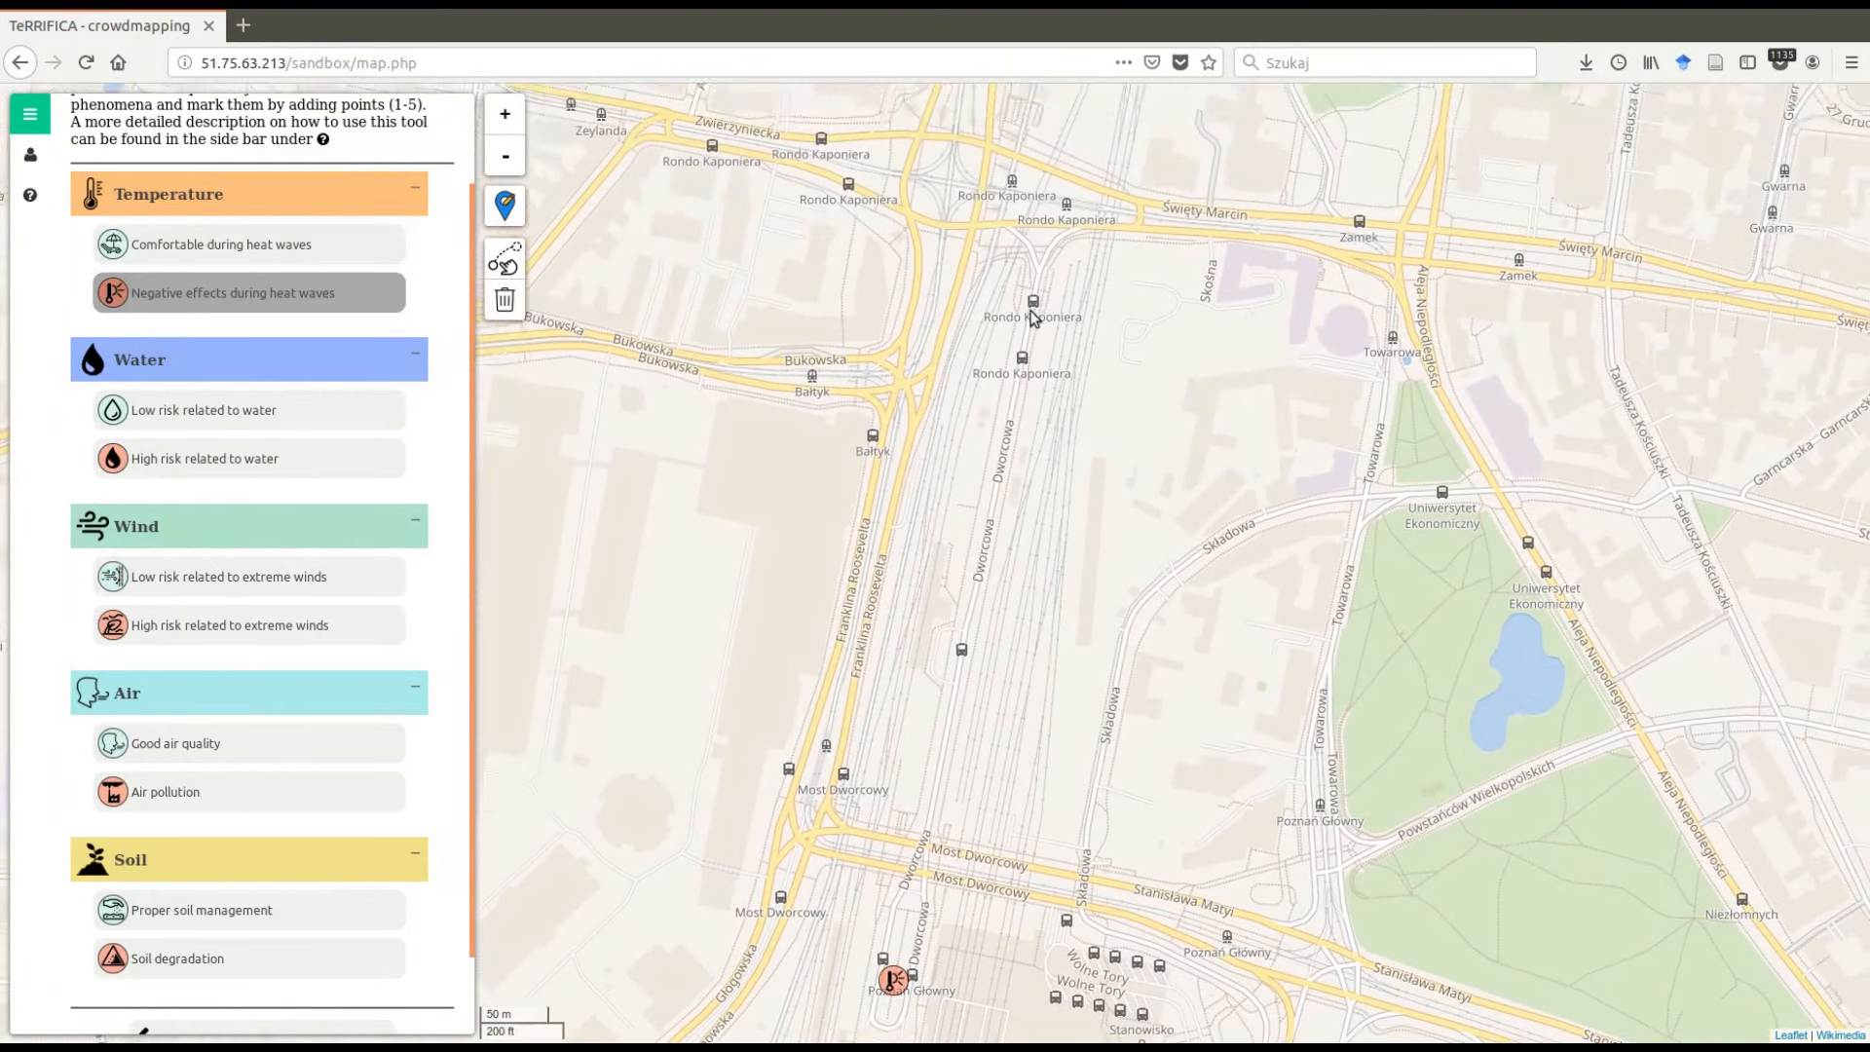
left_click_drag(1024, 222, 1067, 321)
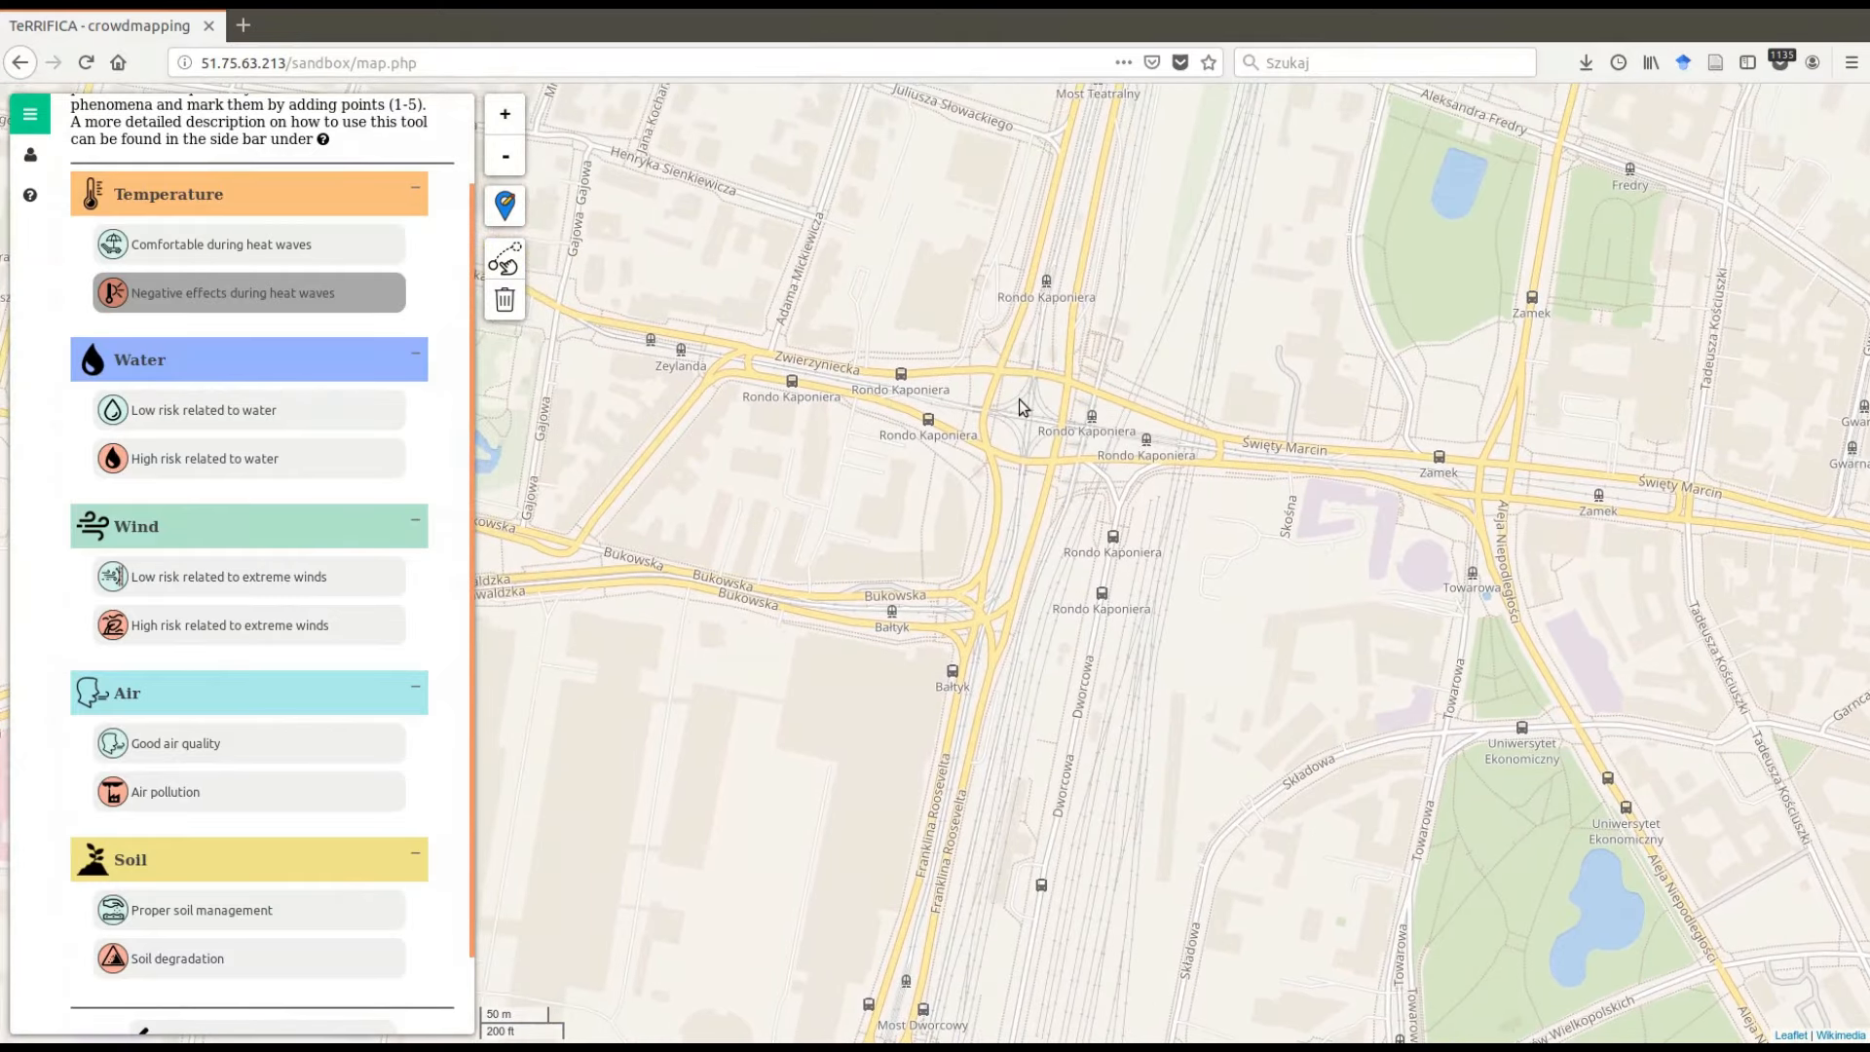
scroll(1014, 411, "up", 2)
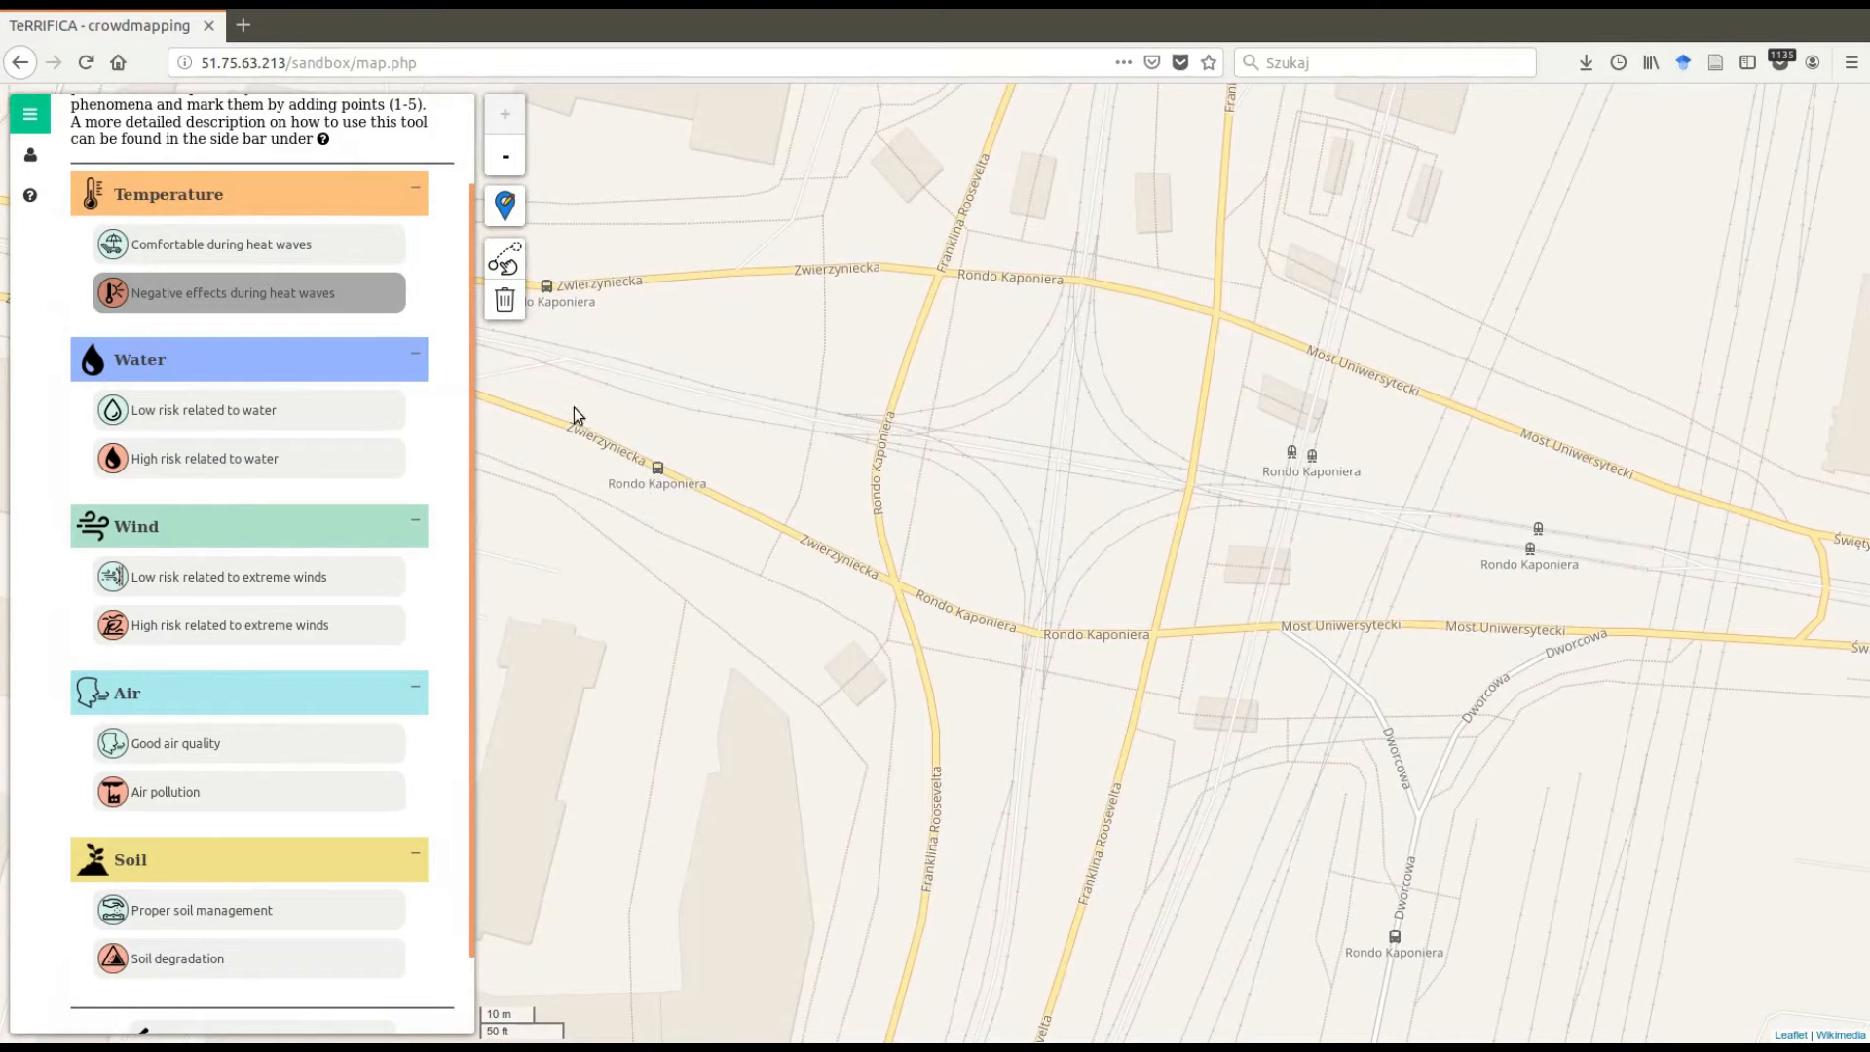
left_click_drag(472, 372, 481, 457)
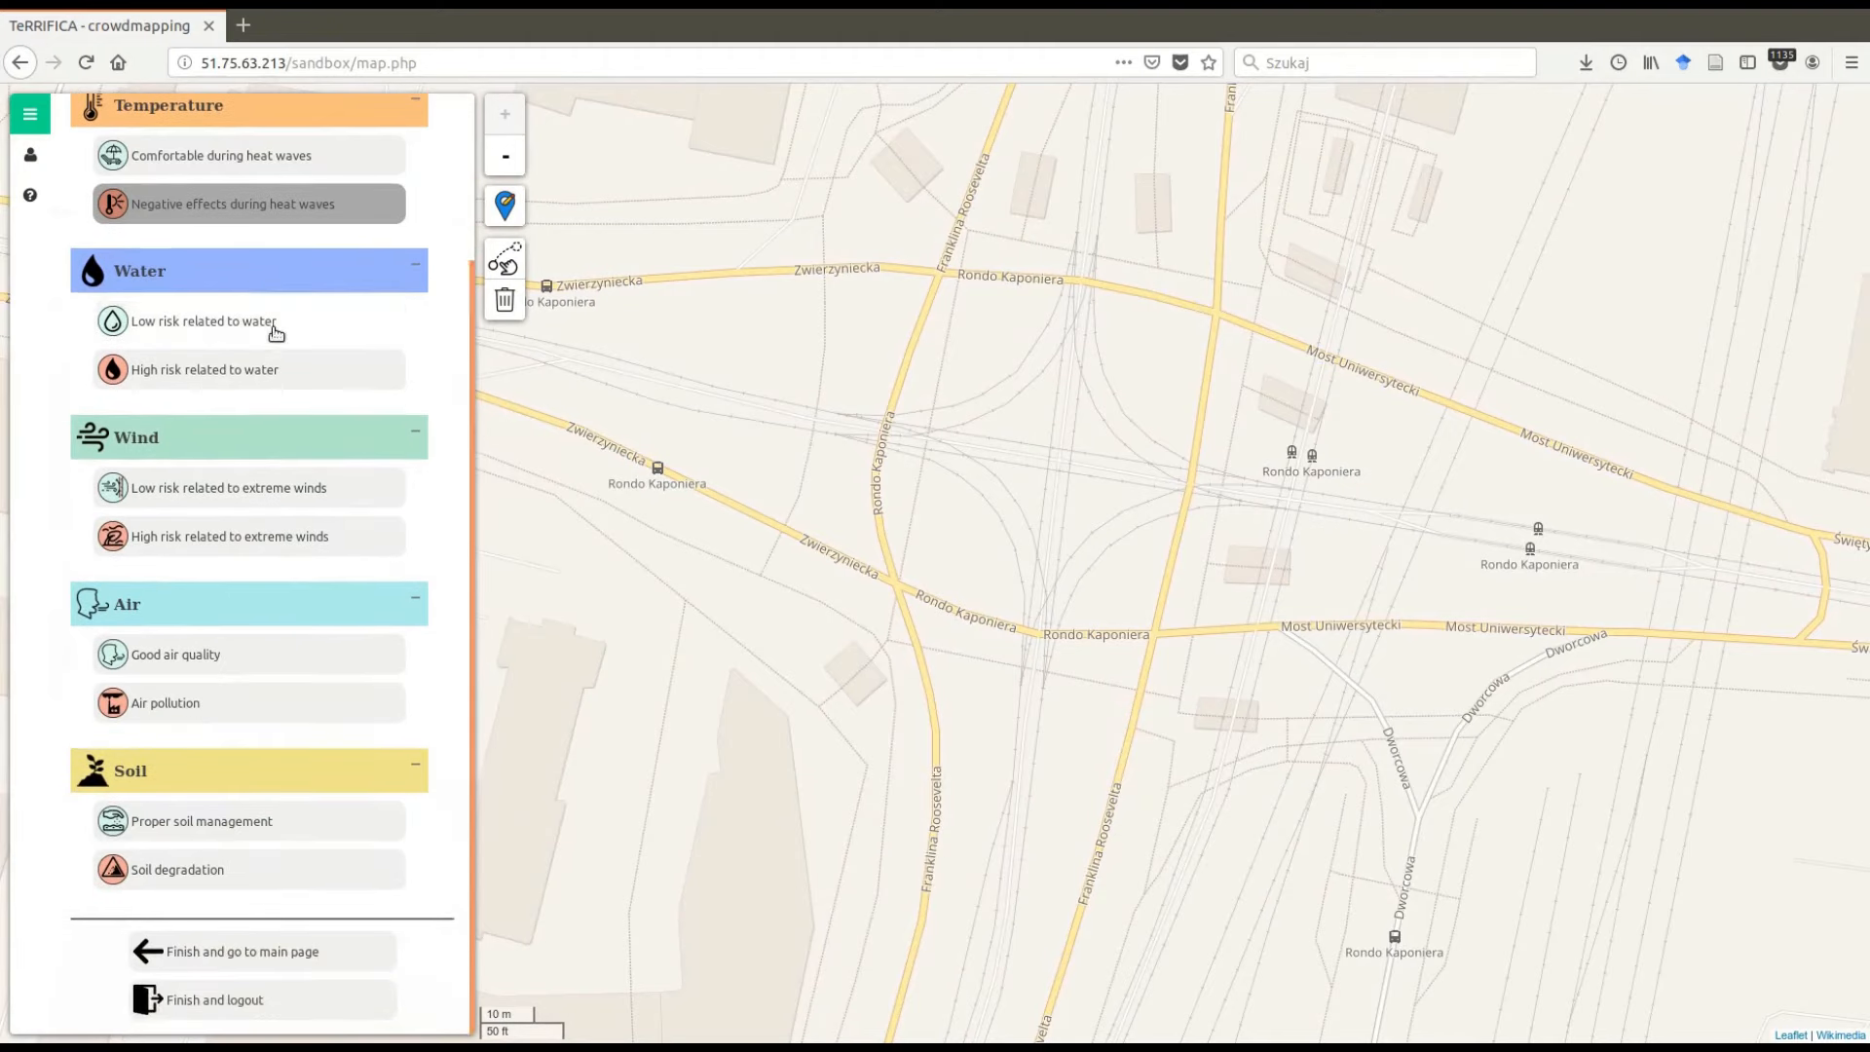
left_click(168, 705)
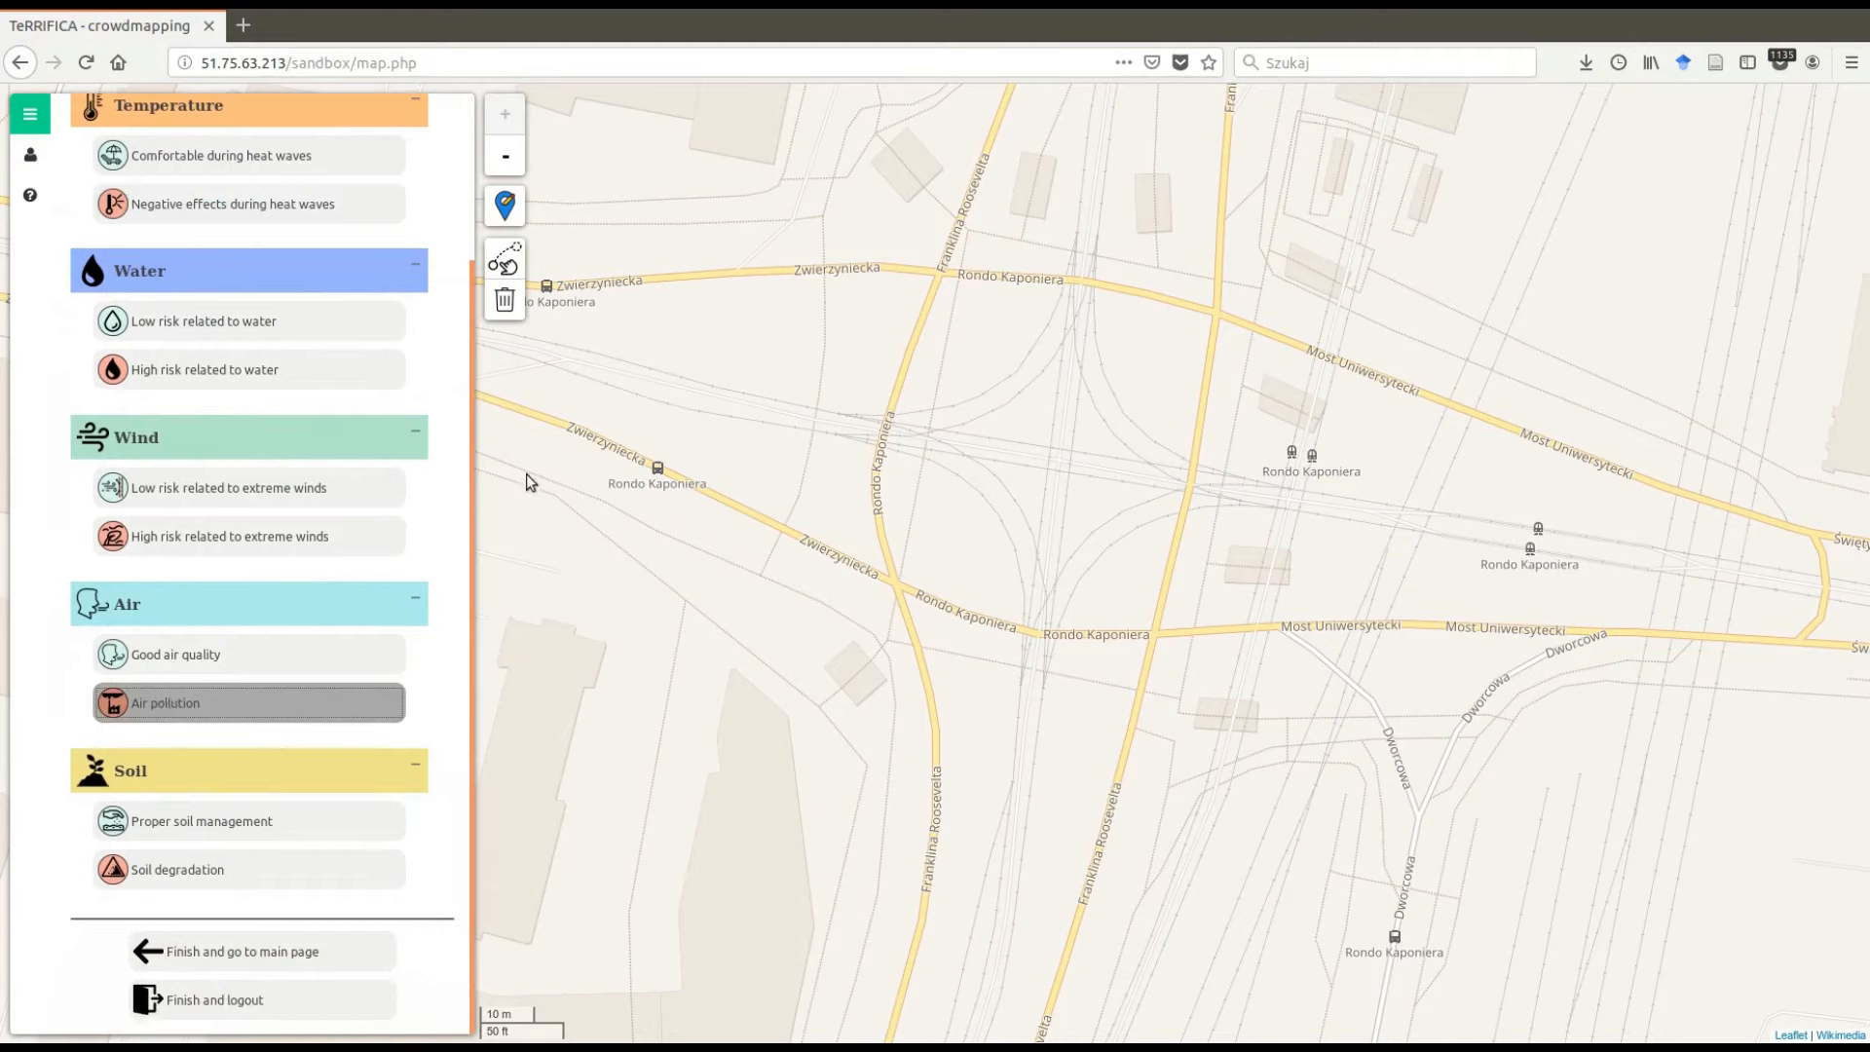
left_click(511, 206)
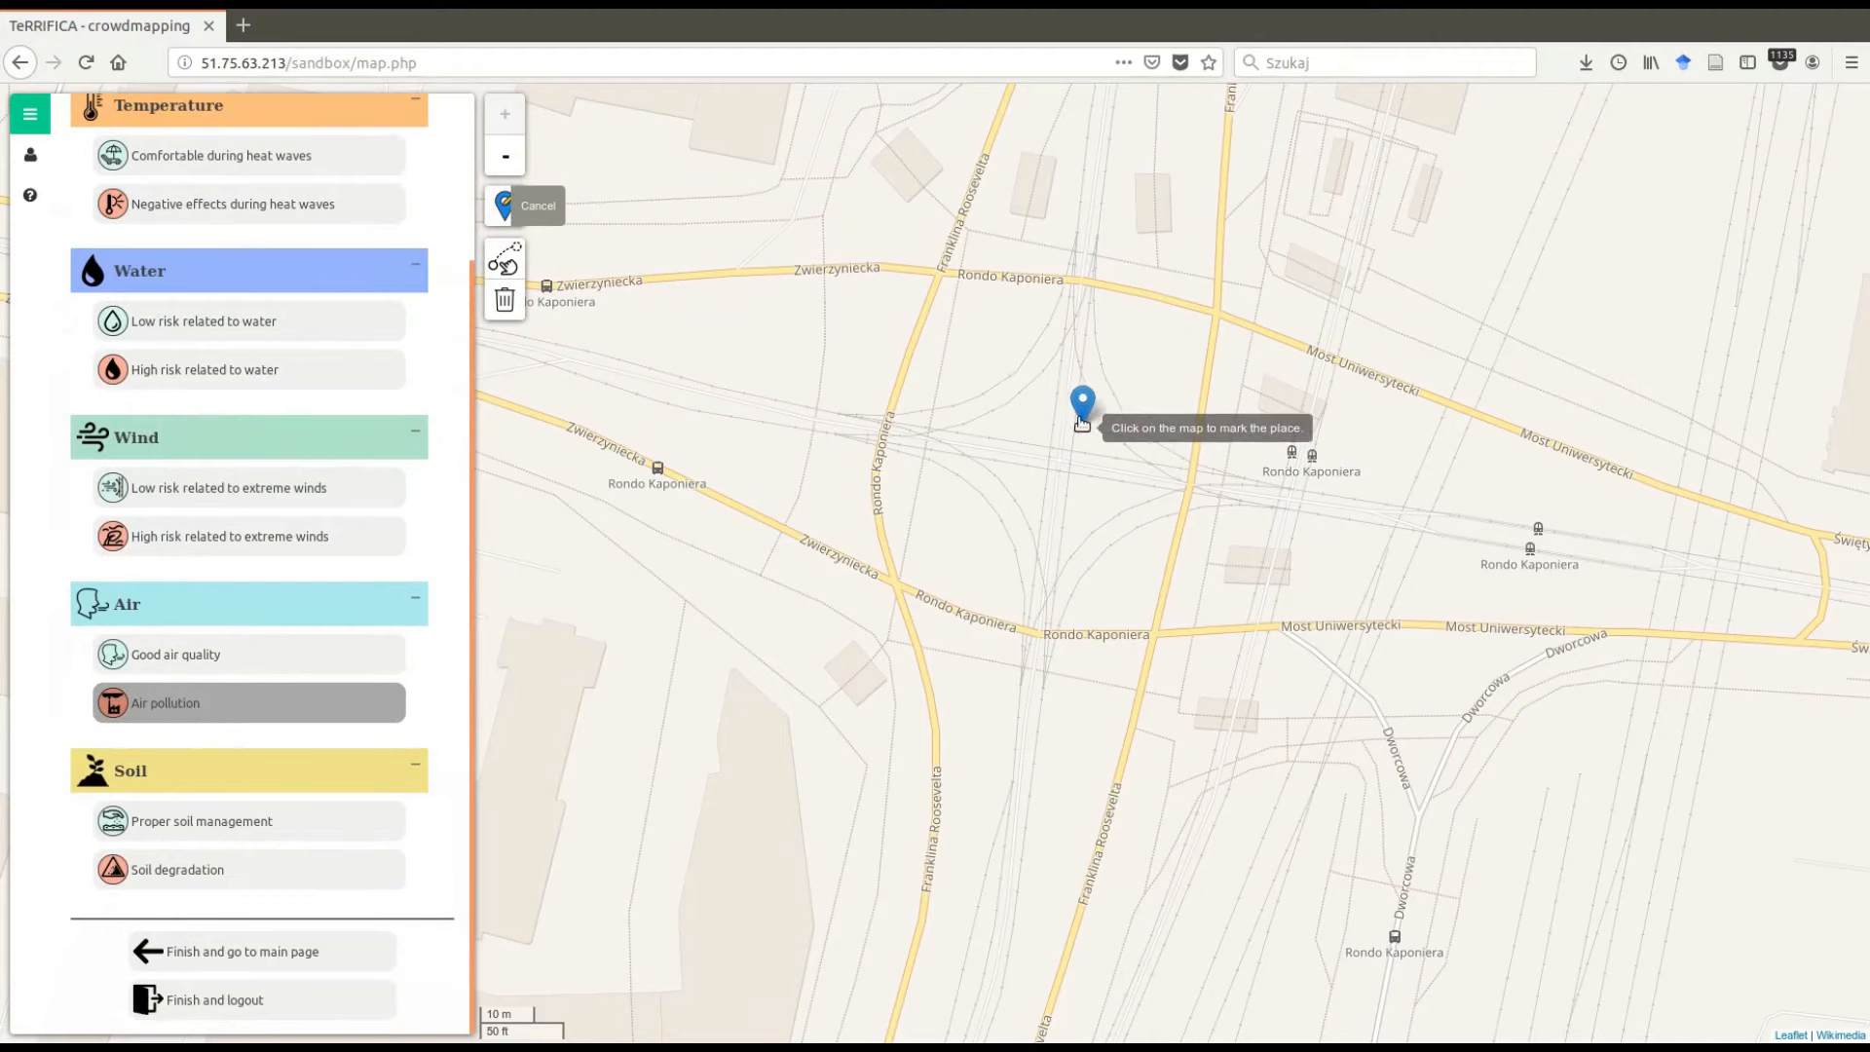
left_click(1040, 452)
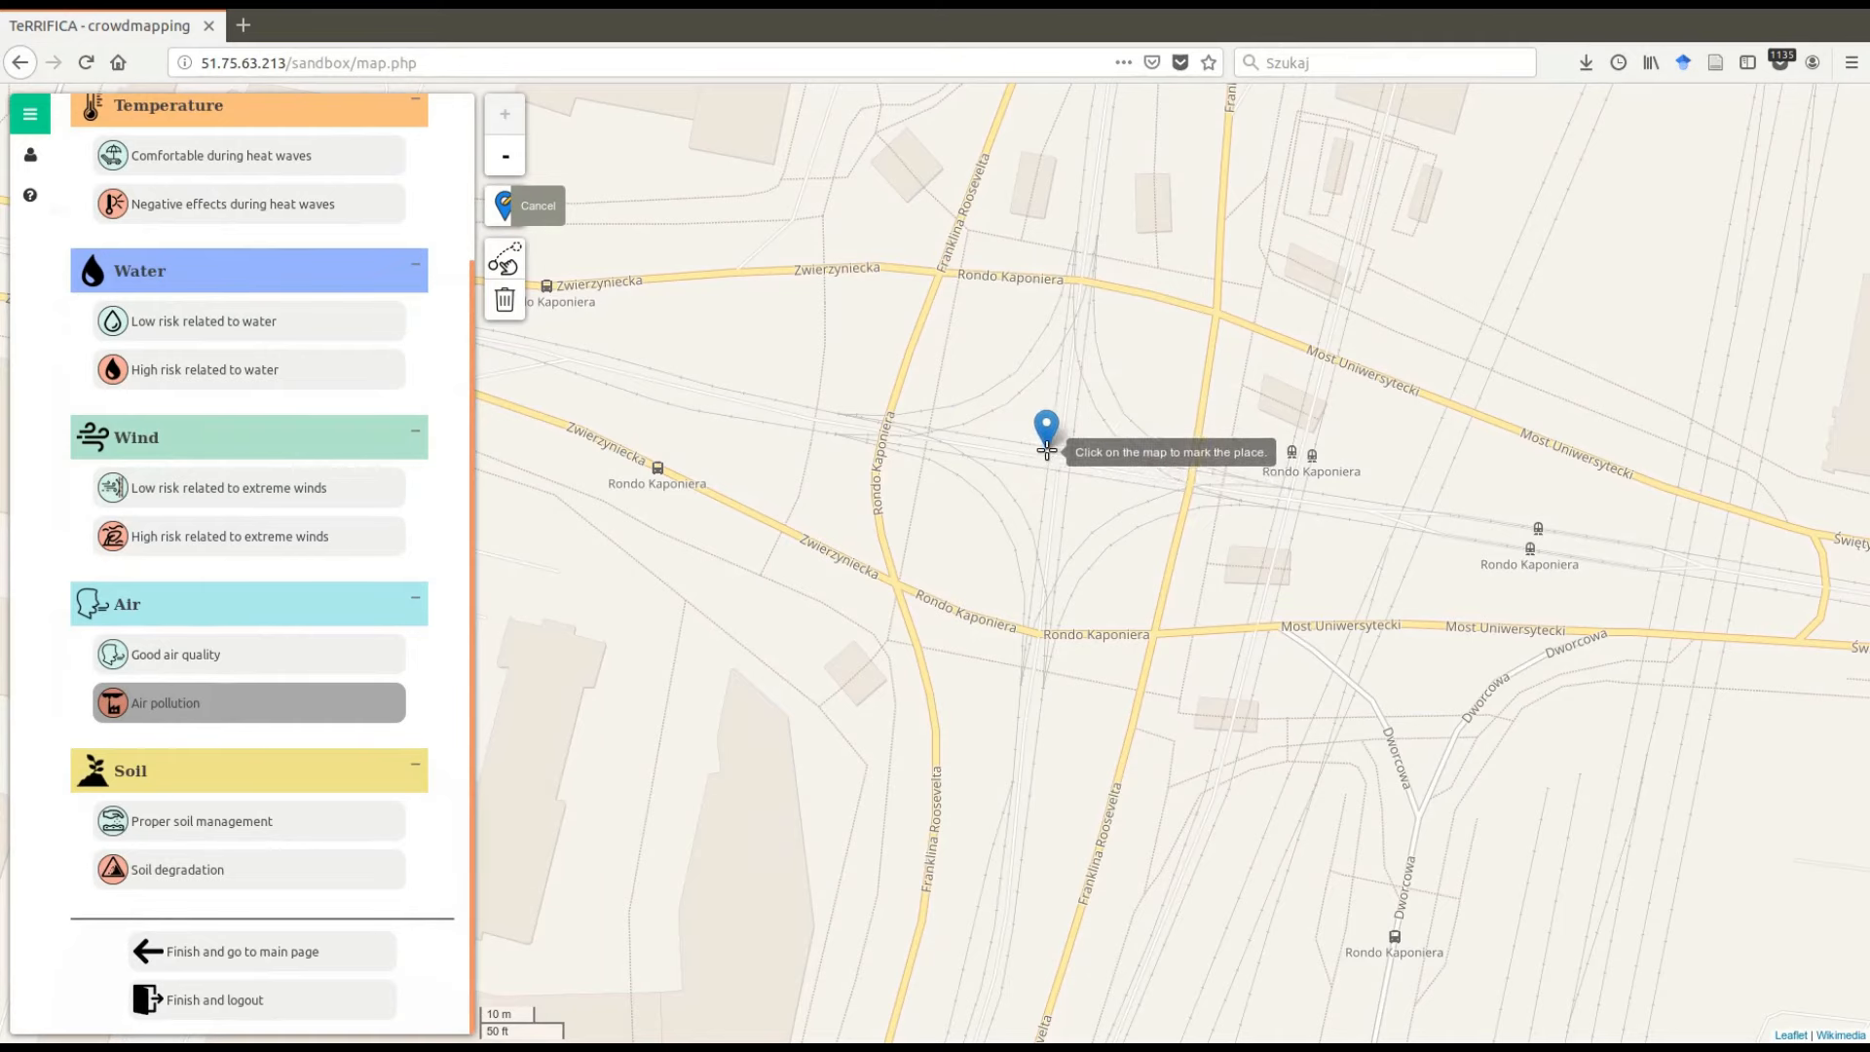
left_click(1047, 453)
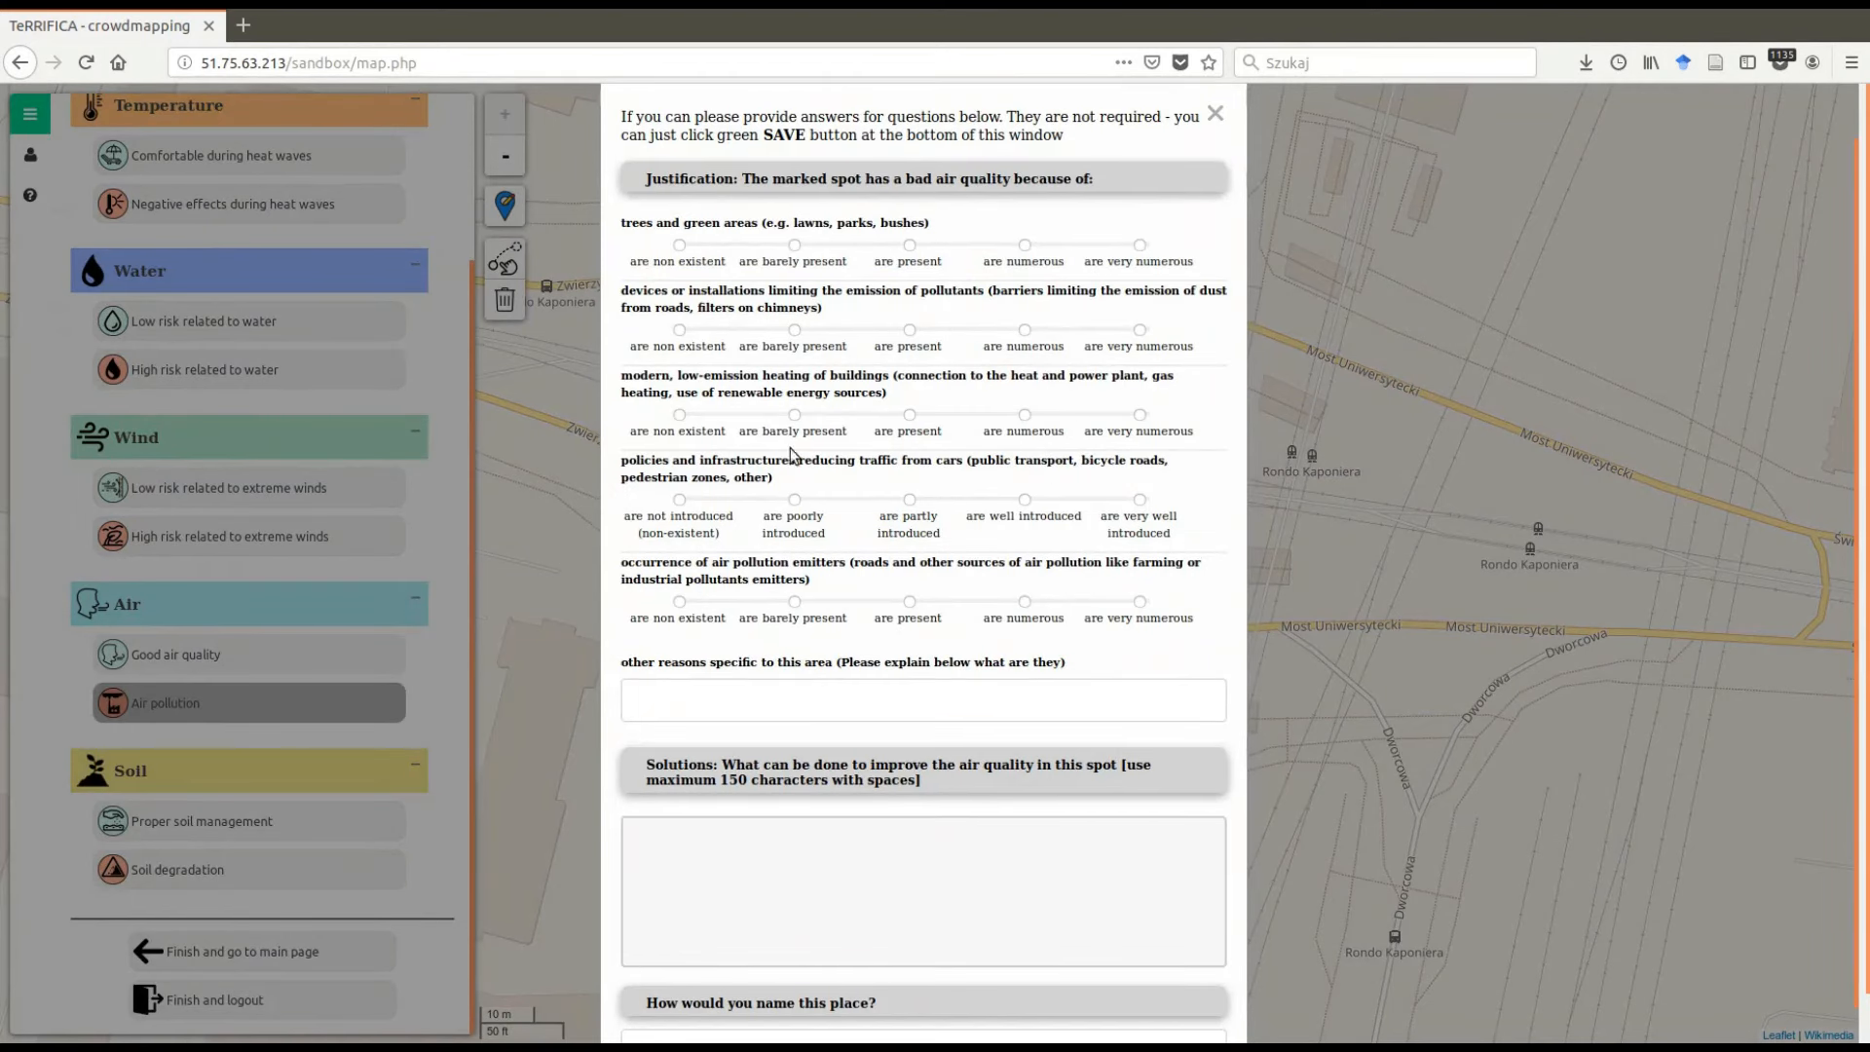
- Save the air pollution marker without answering the questionnaire
scroll(792, 463, "down", 2)
scroll(794, 463, "down", 1)
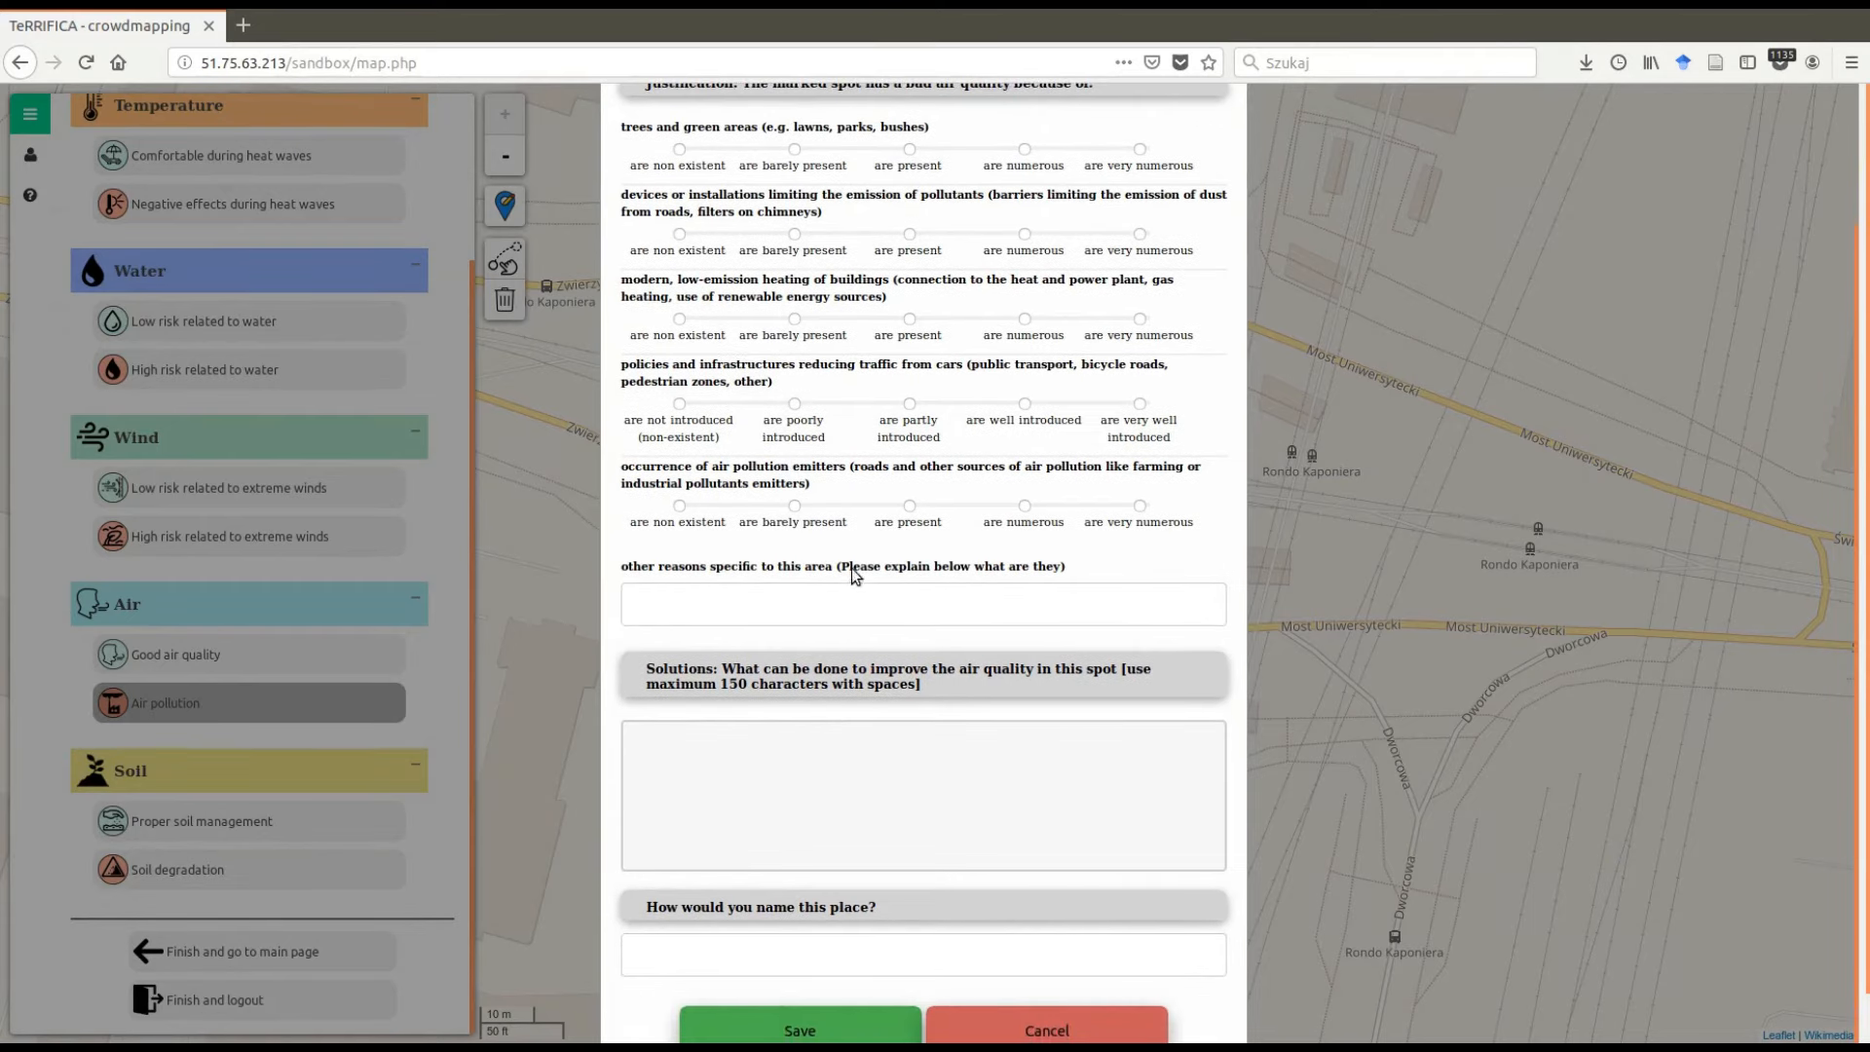
scroll(848, 594, "down", 1)
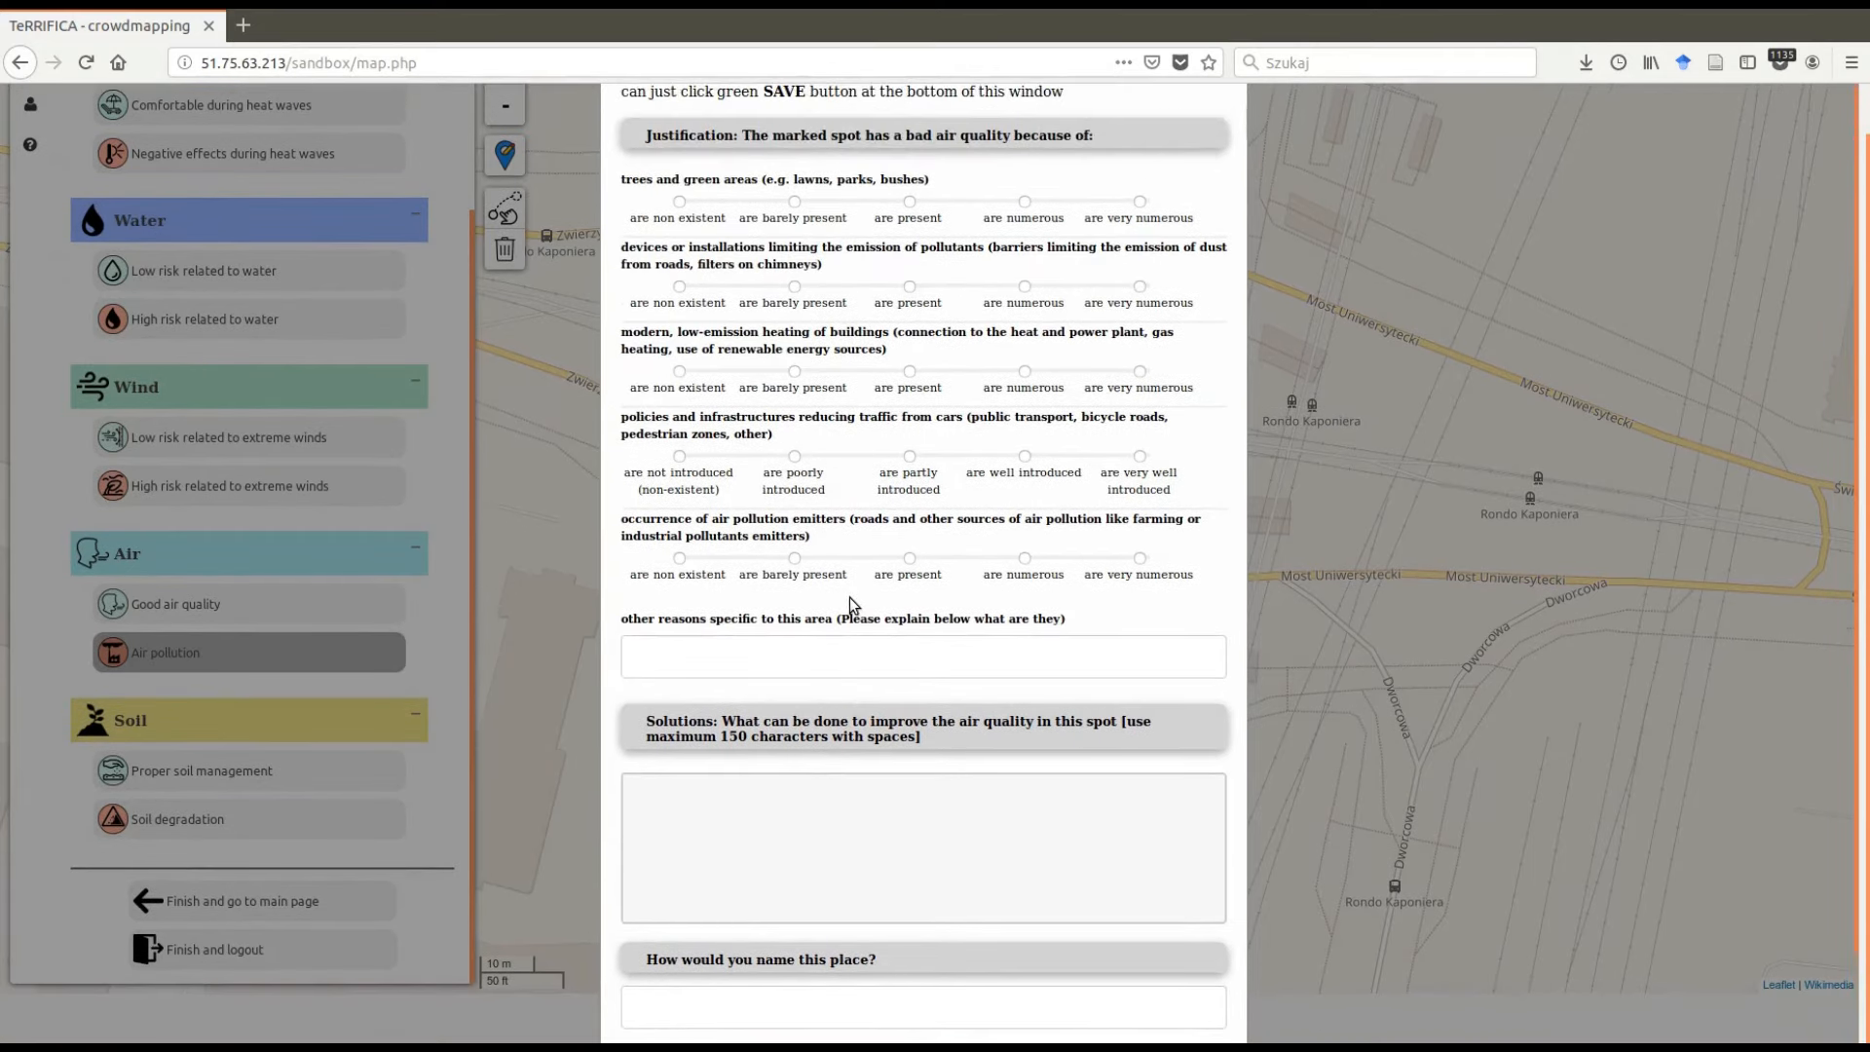
scroll(849, 598, "down", 2)
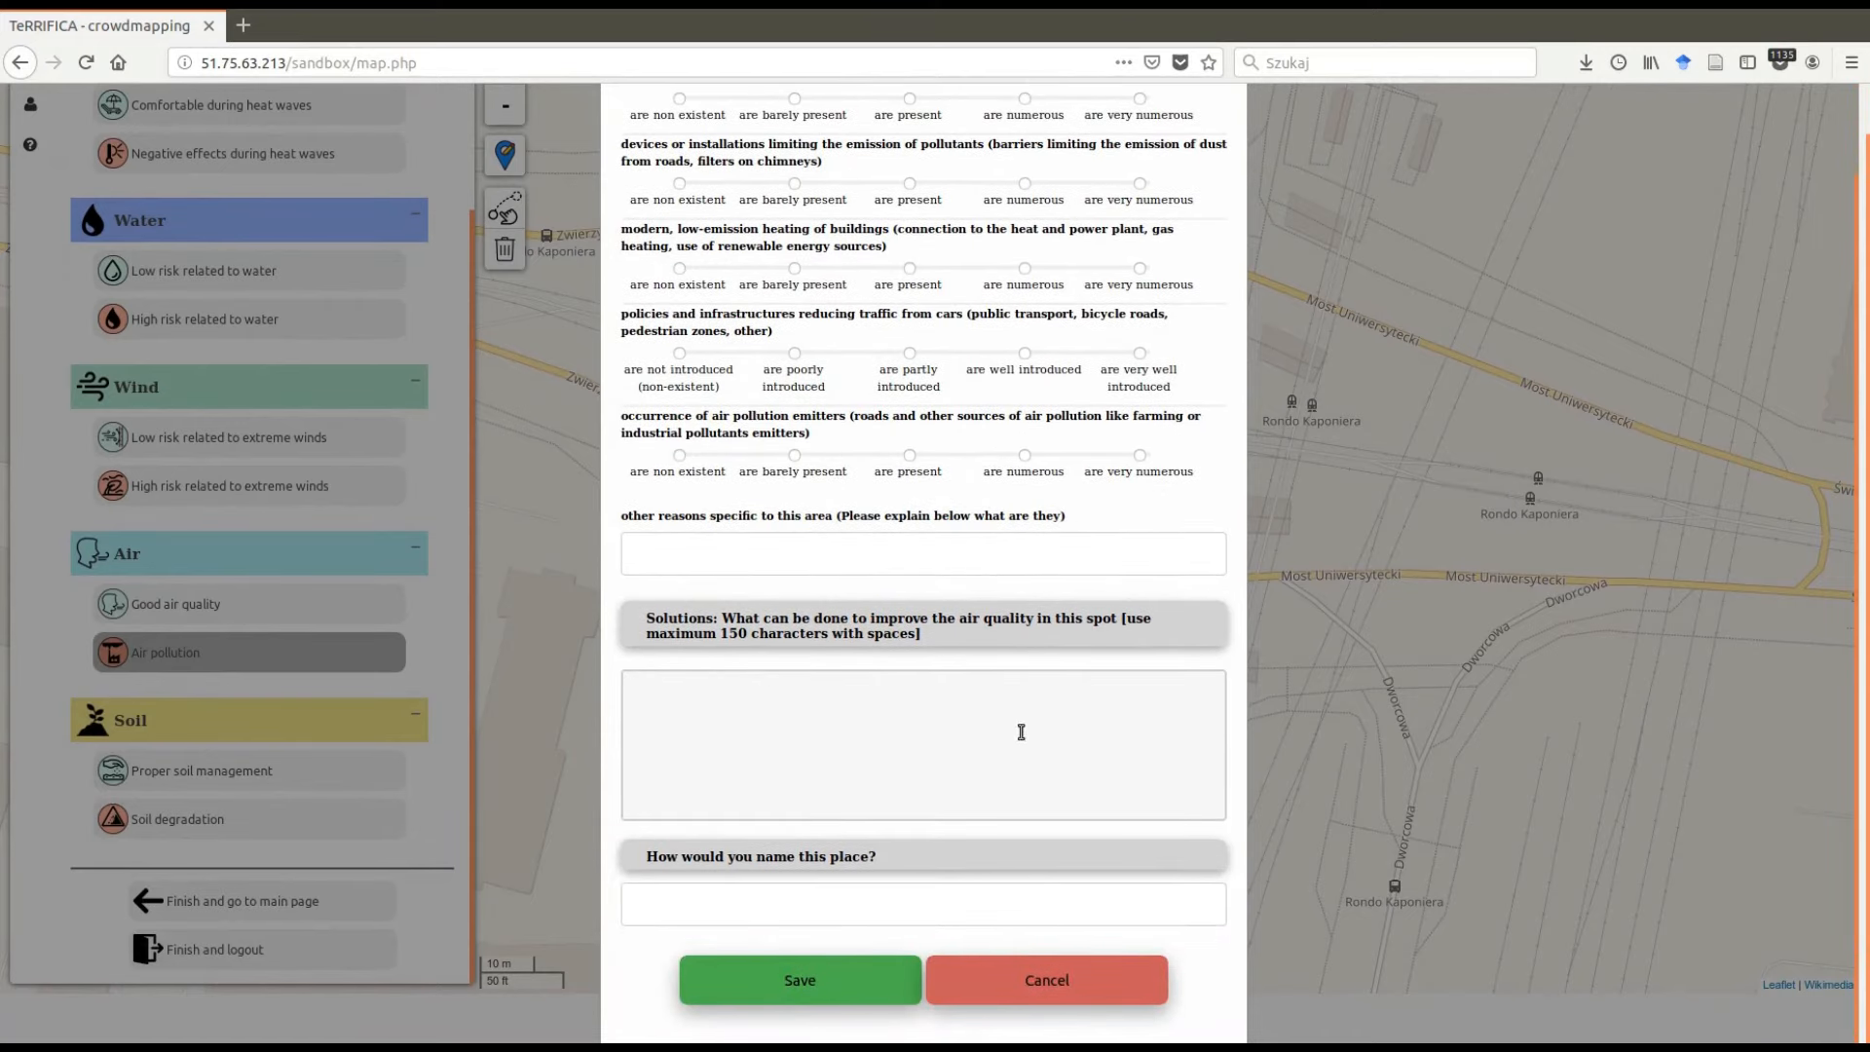
left_click(789, 973)
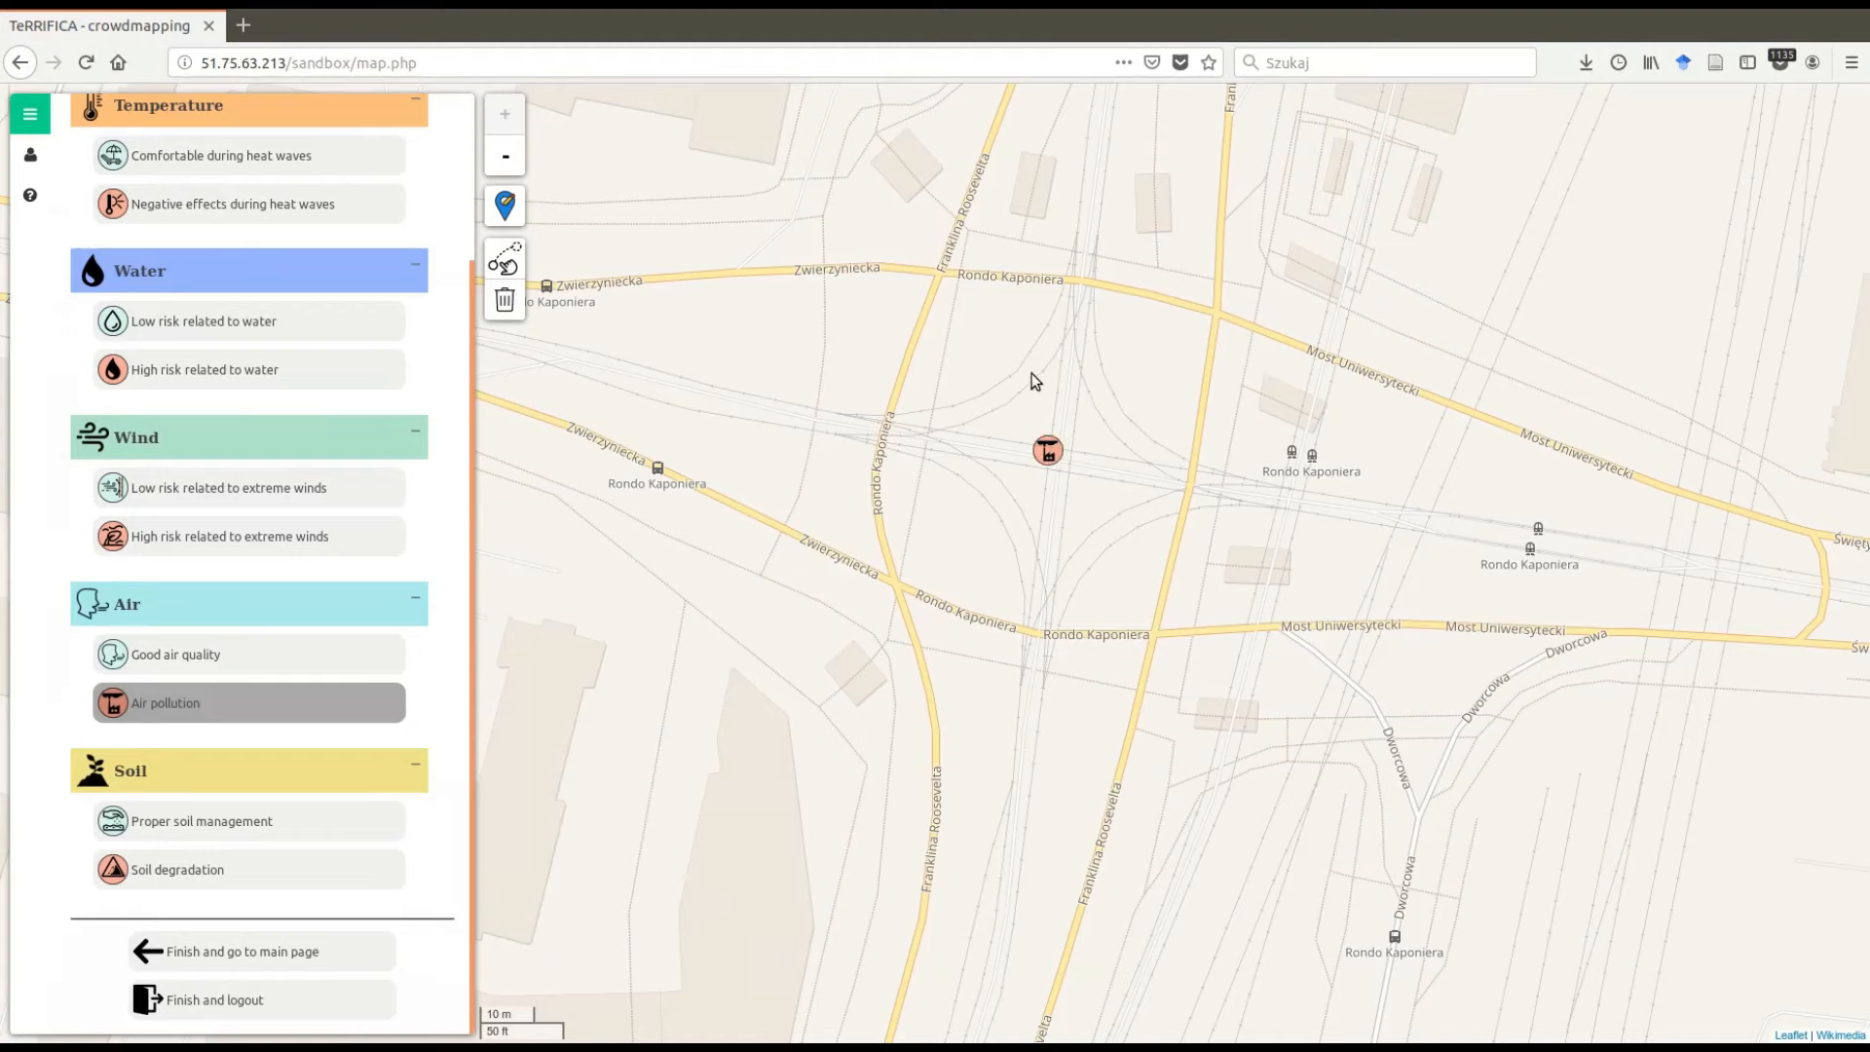
- Place a Comfortable during heat waves marker beside the fountain on Plac Wolności
scroll(1155, 406, "down", 2)
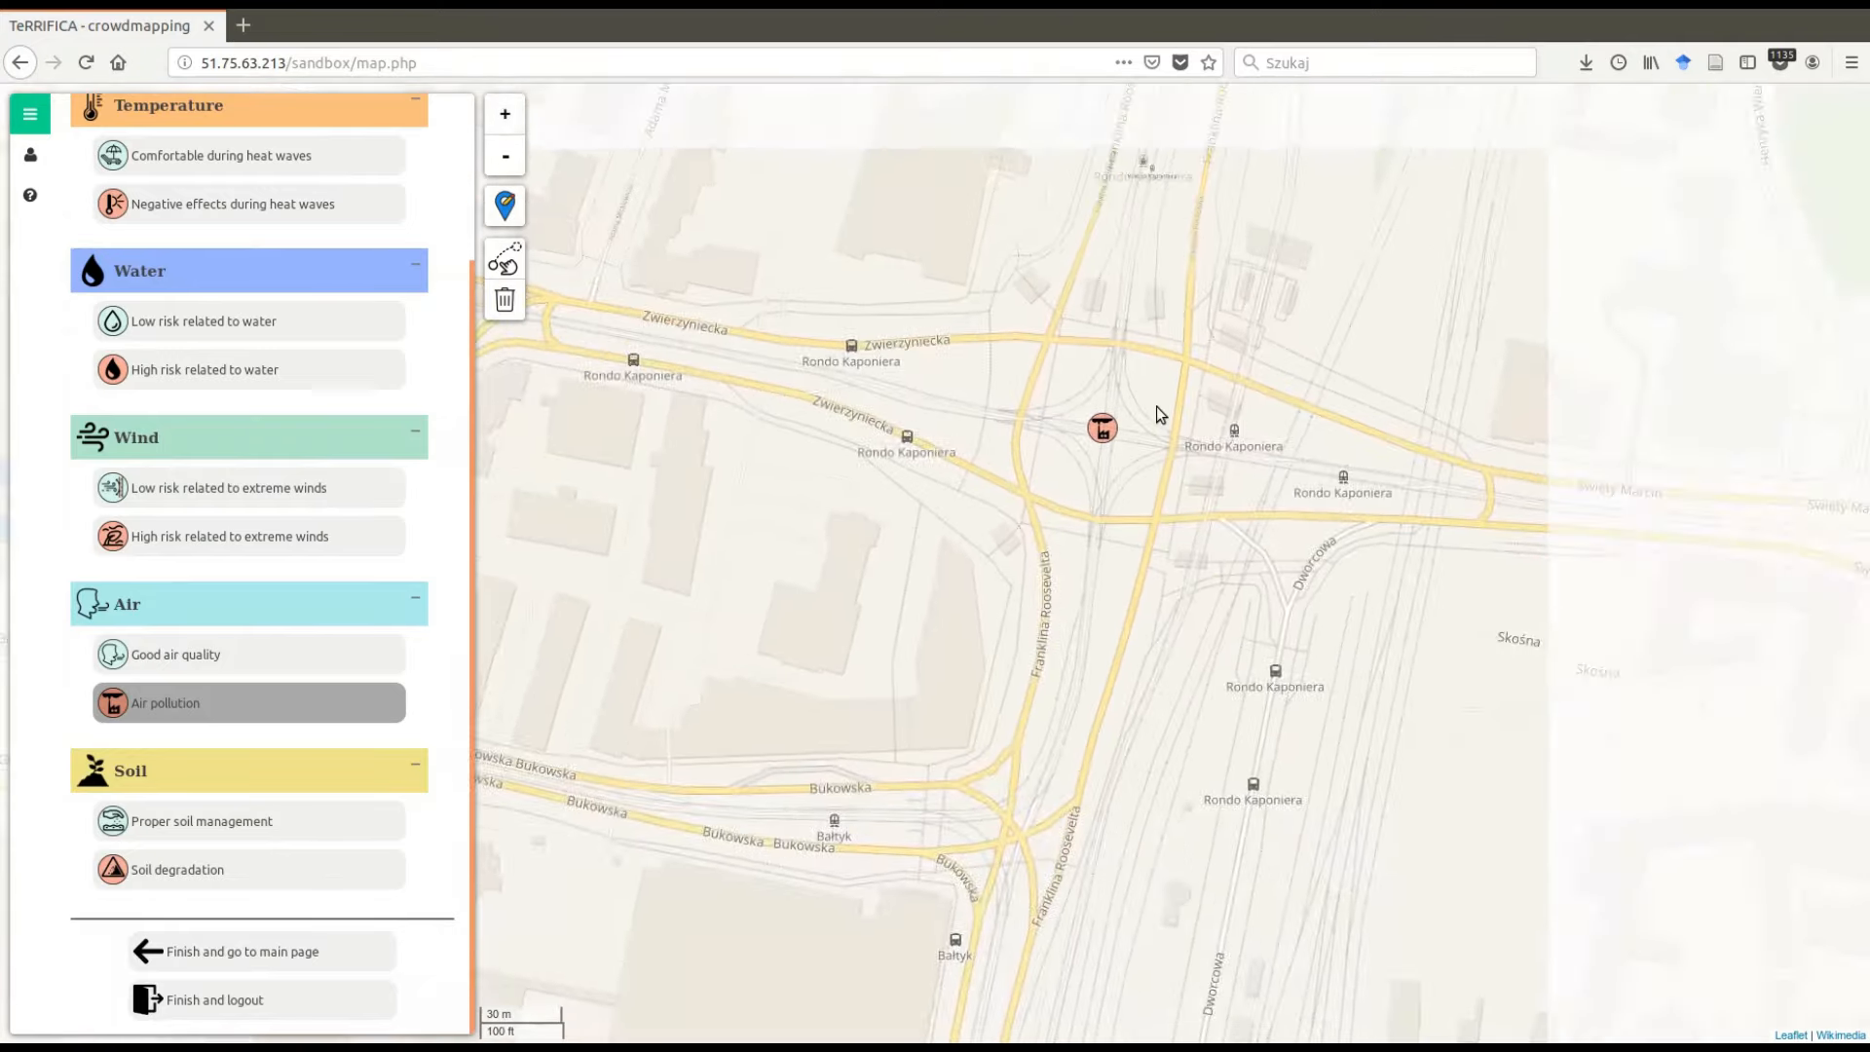
scroll(1156, 414, "down", 1)
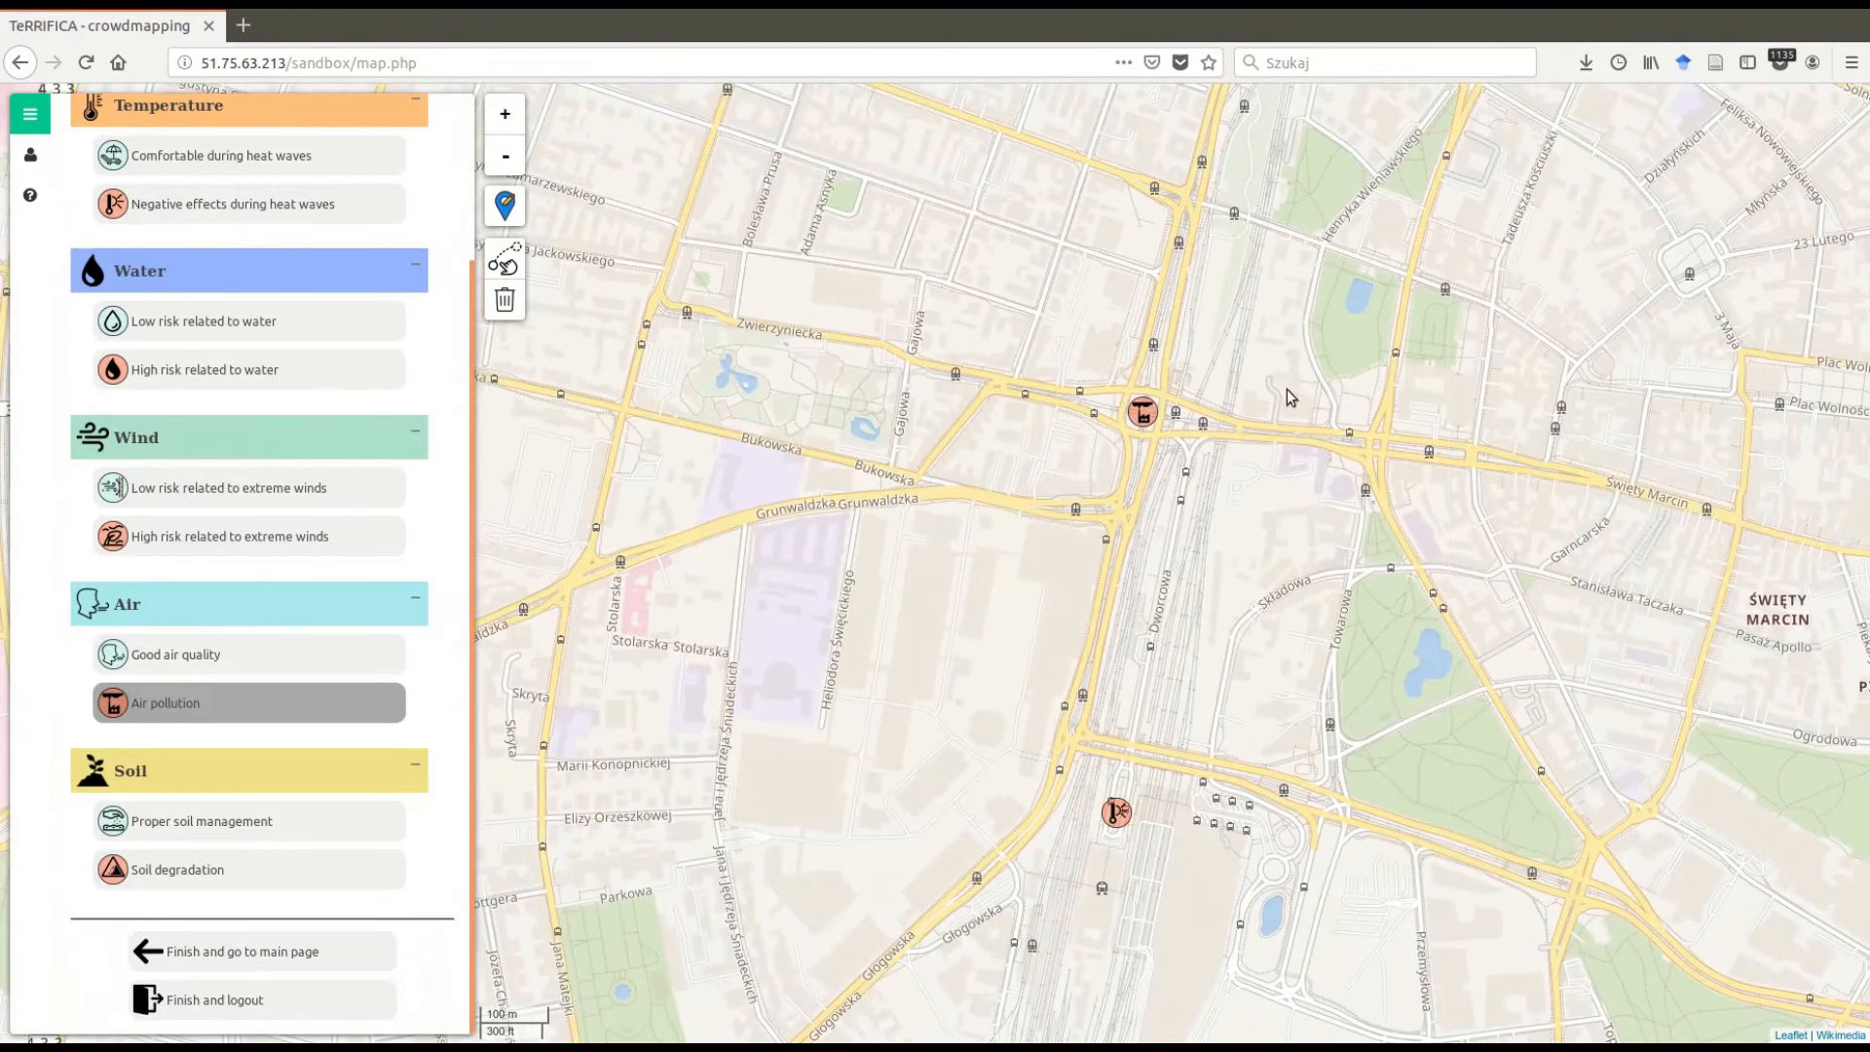
left_click_drag(1287, 389, 1127, 412)
left_click_drag(1224, 377, 1071, 432)
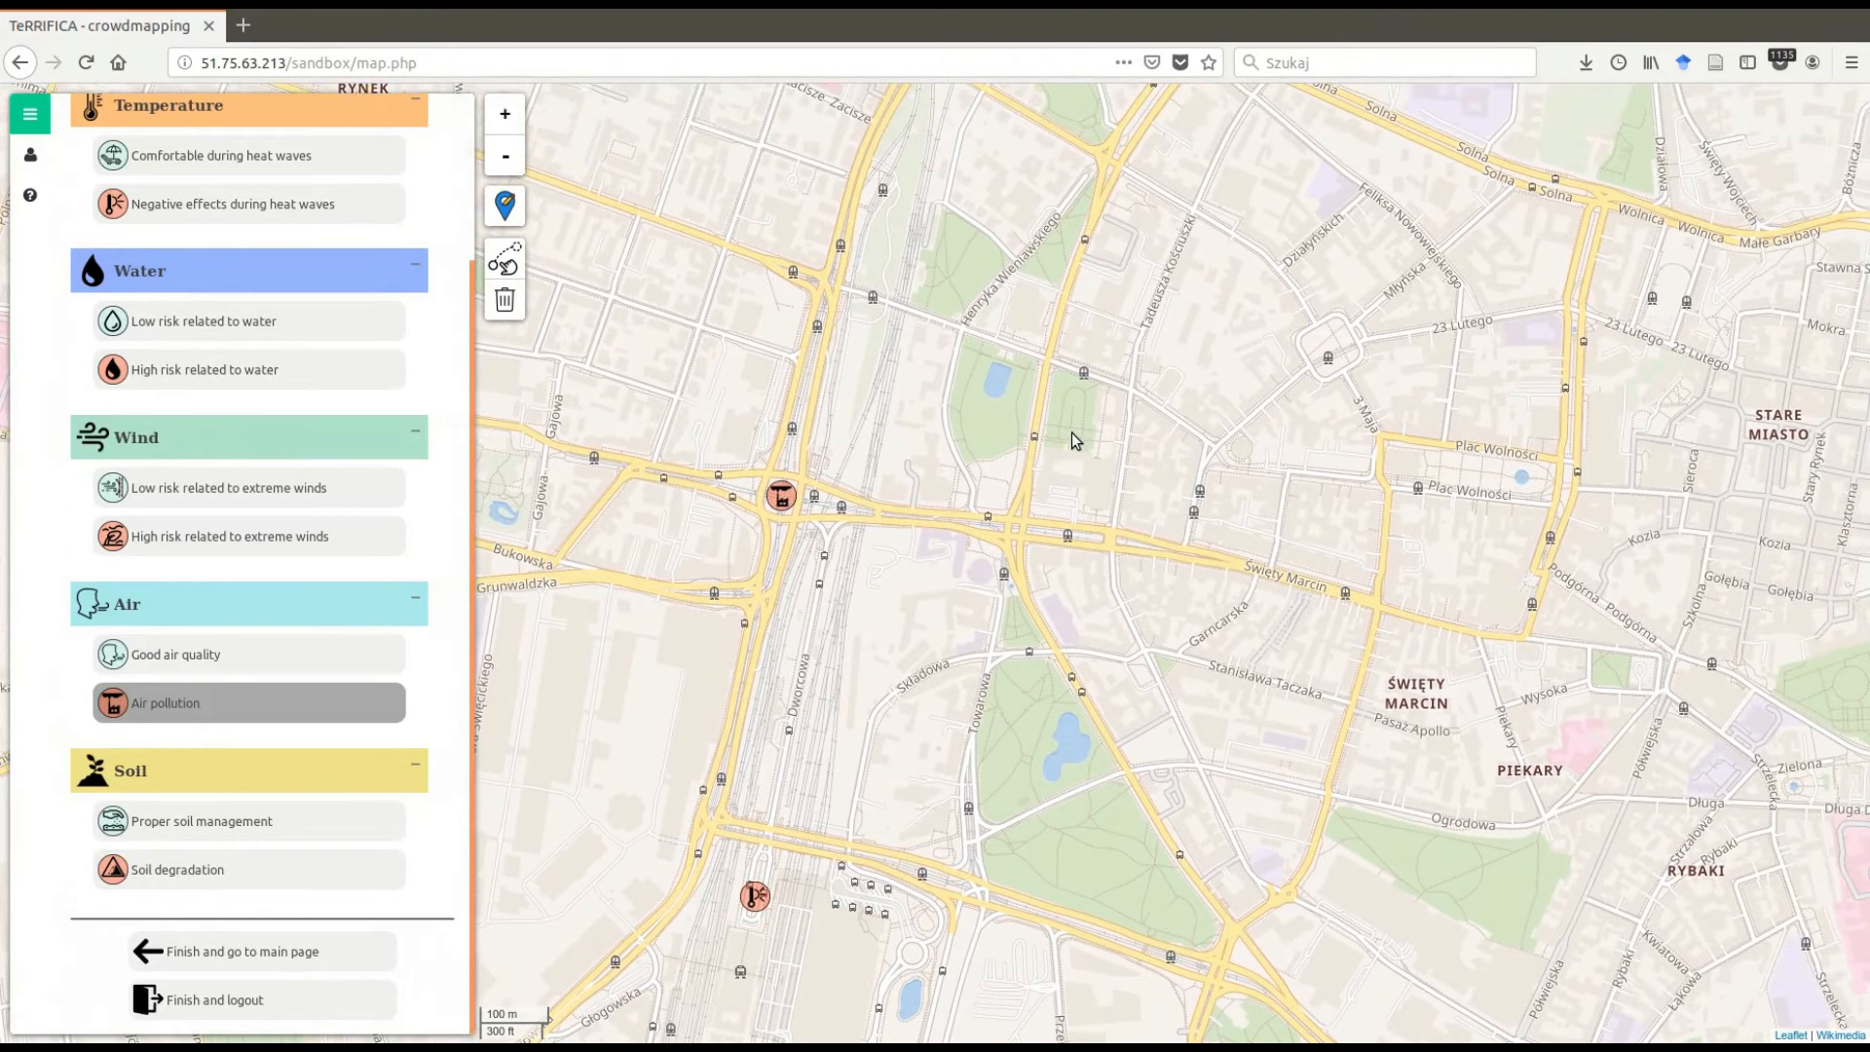
left_click_drag(1340, 453, 1067, 456)
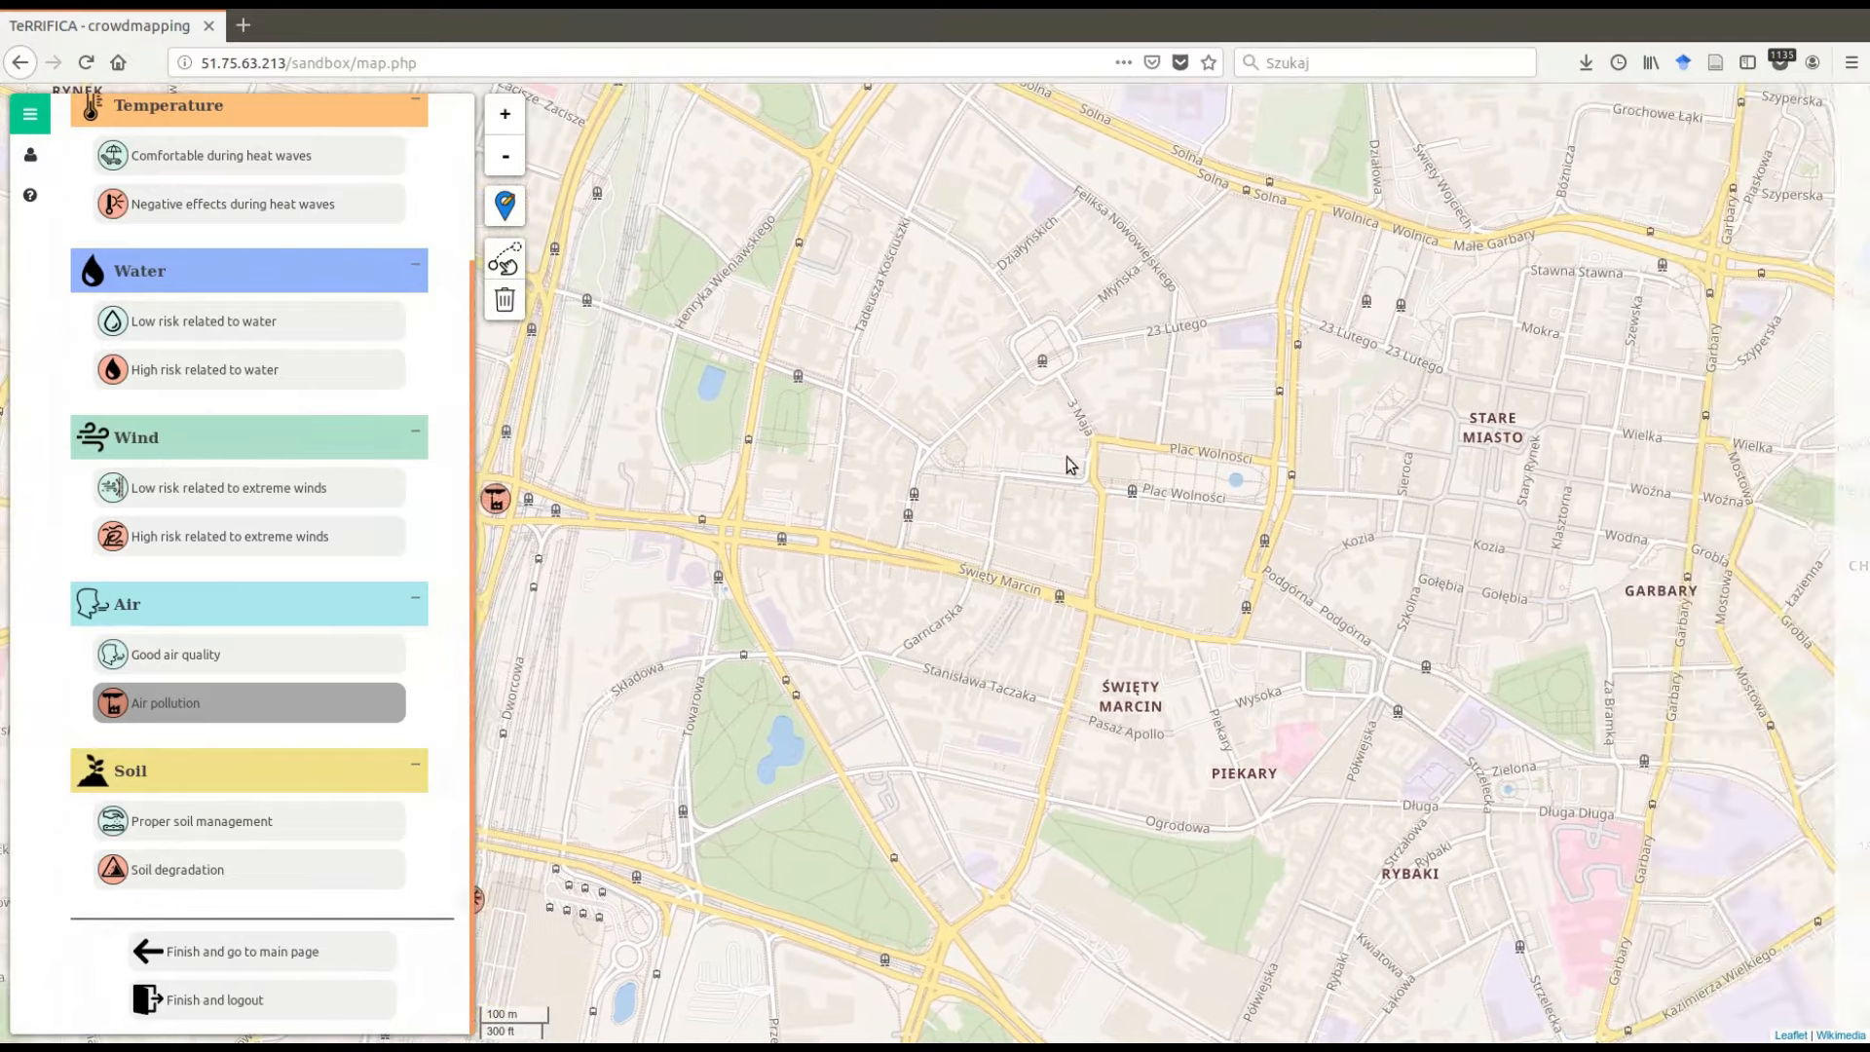
scroll(1205, 484, "up", 1)
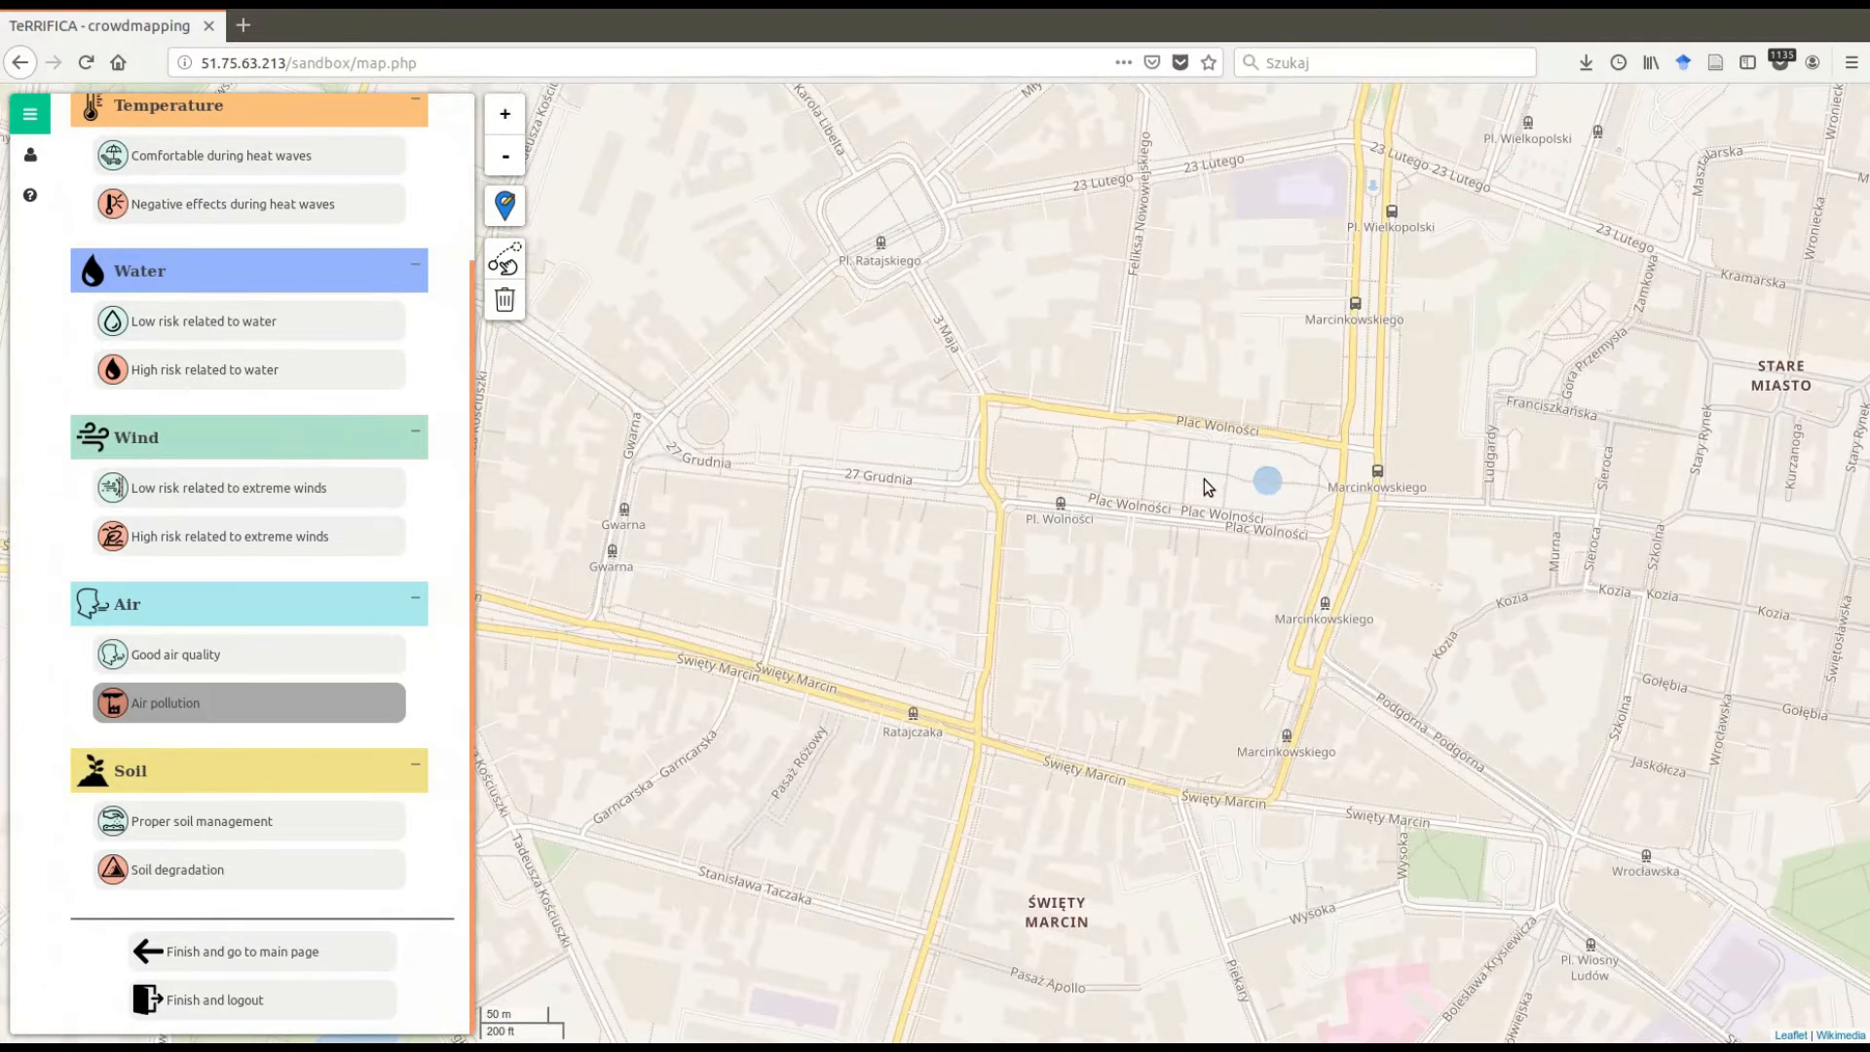
scroll(1203, 479, "up", 3)
left_click_drag(1209, 487, 1172, 565)
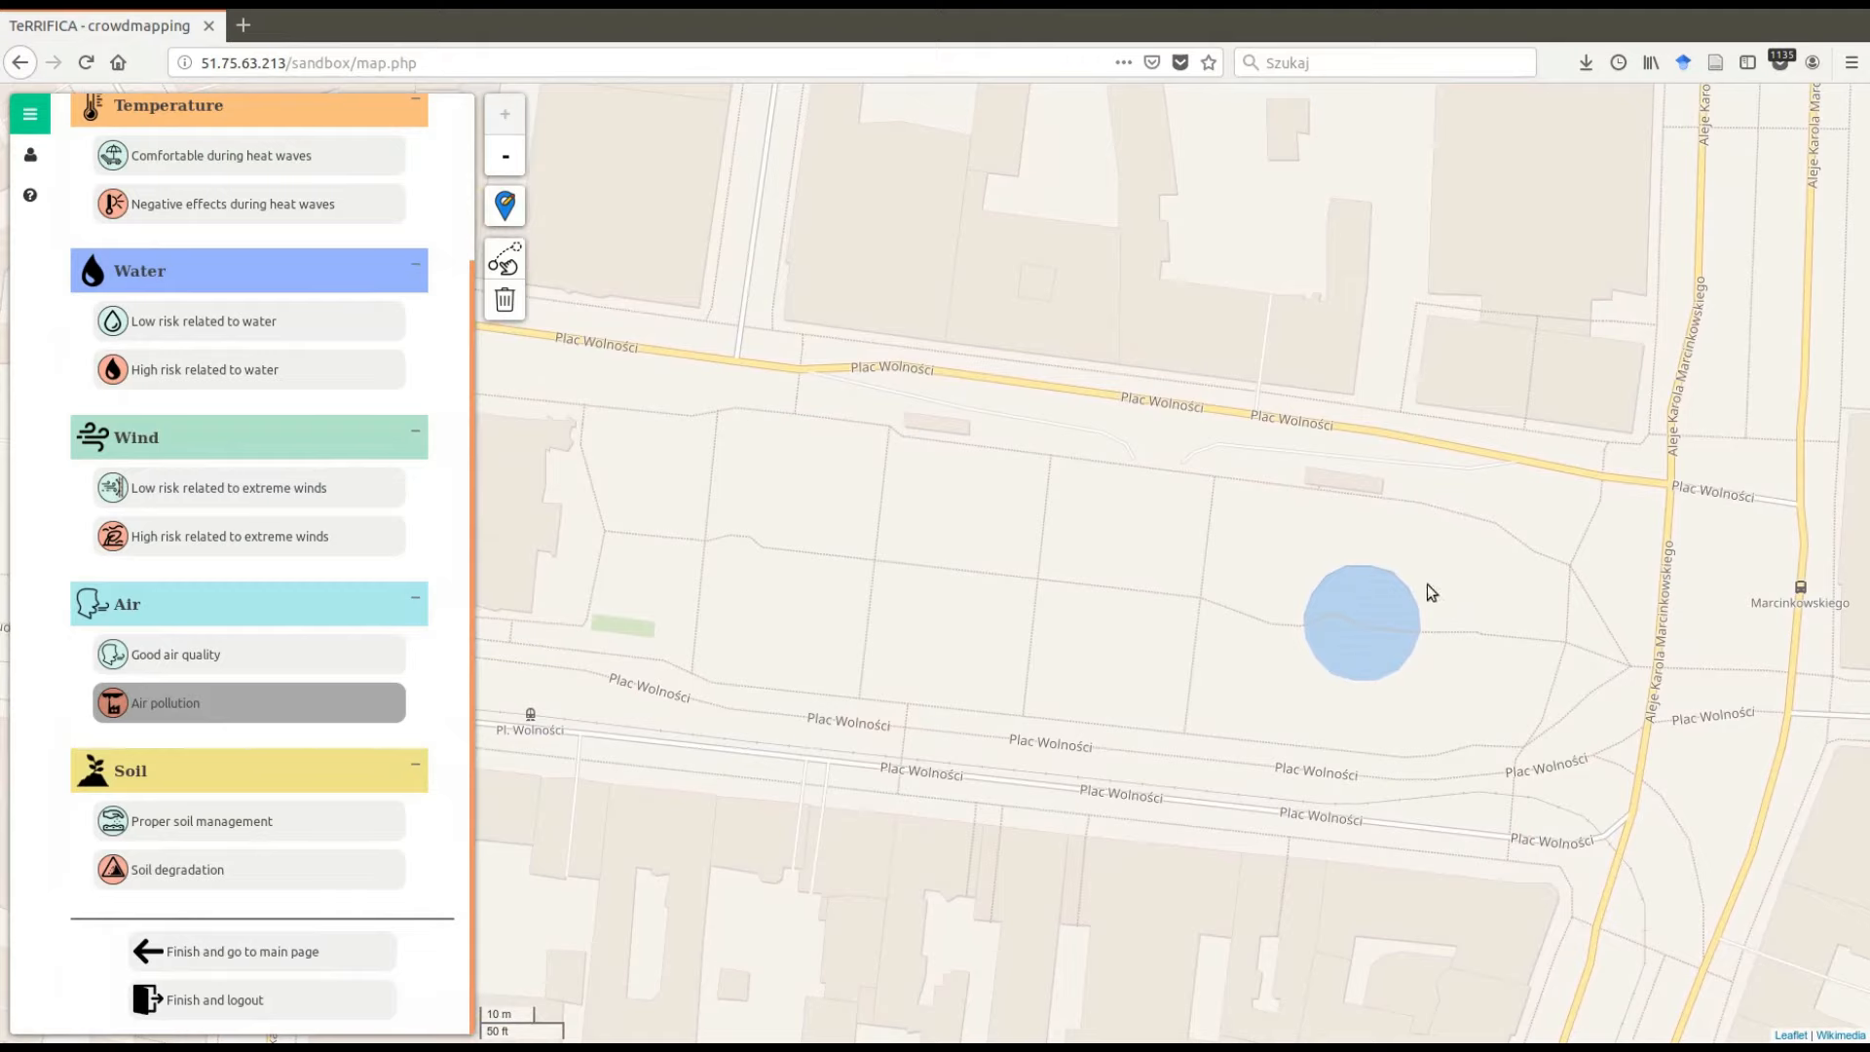
left_click(1365, 600)
left_click_drag(477, 287, 483, 132)
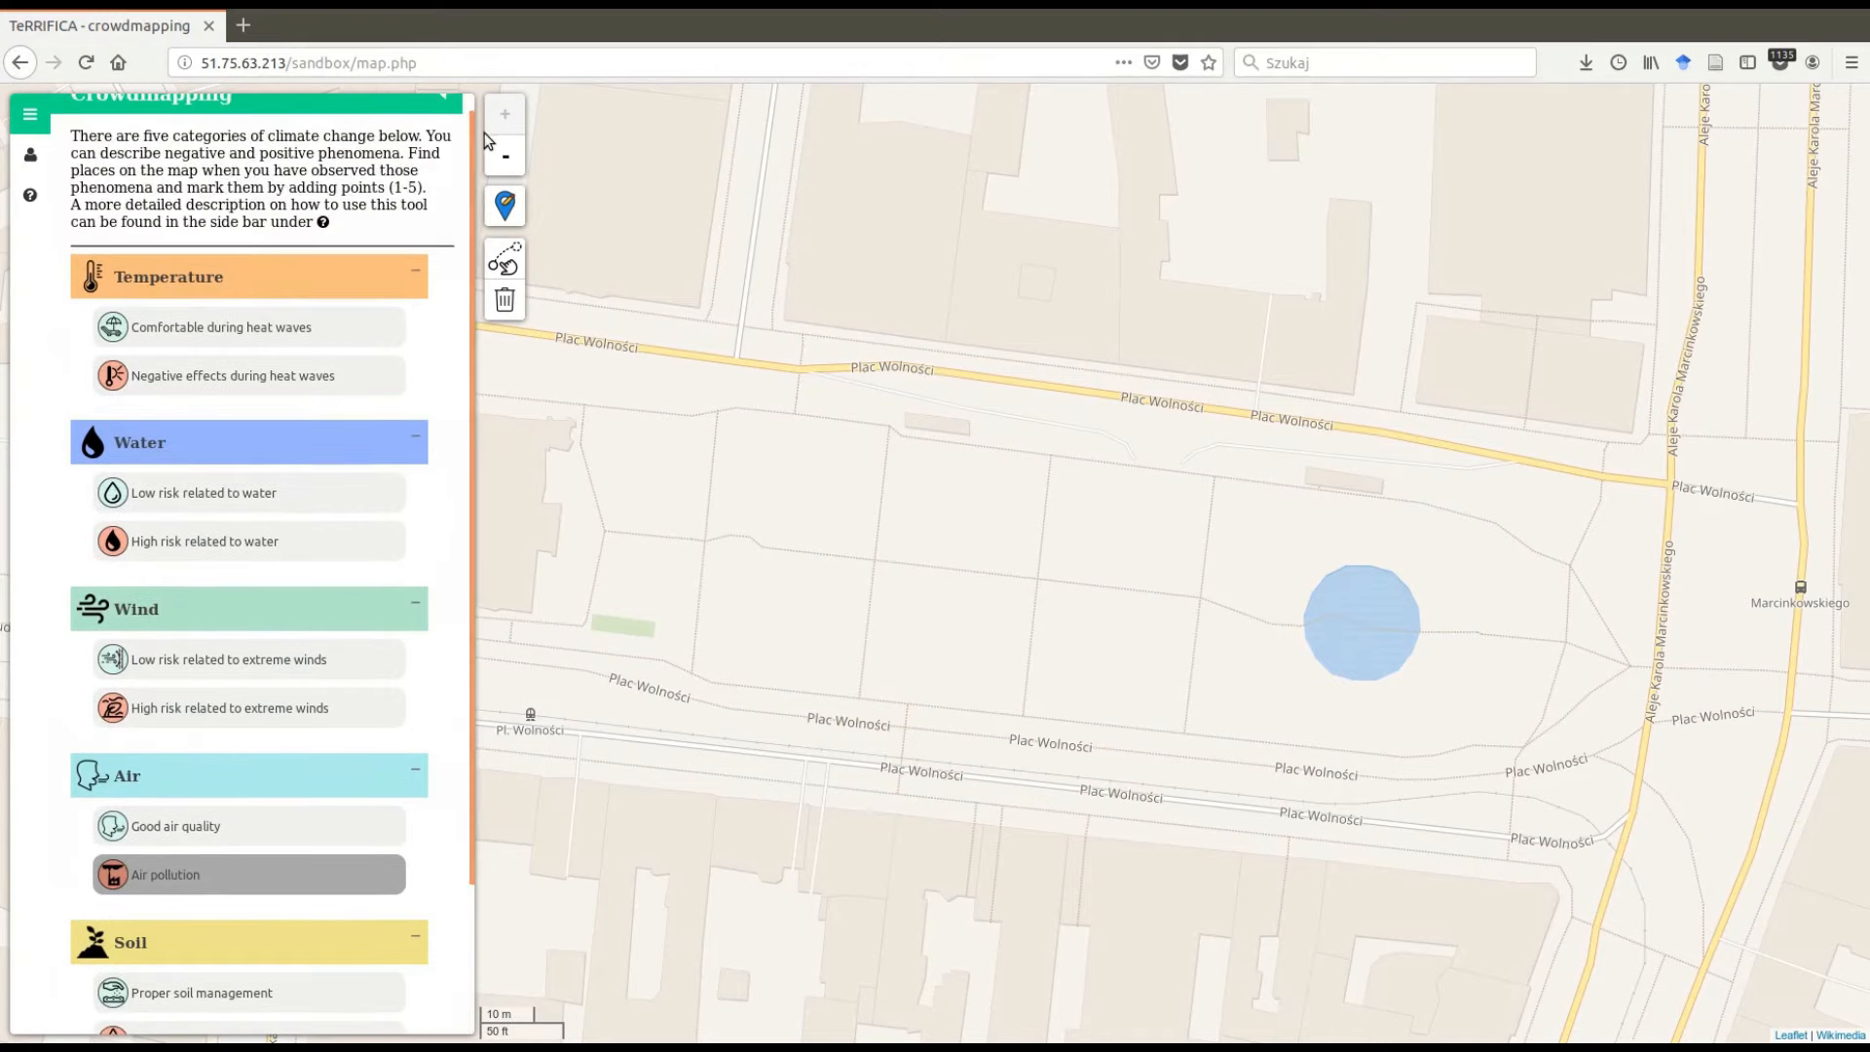
left_click(148, 322)
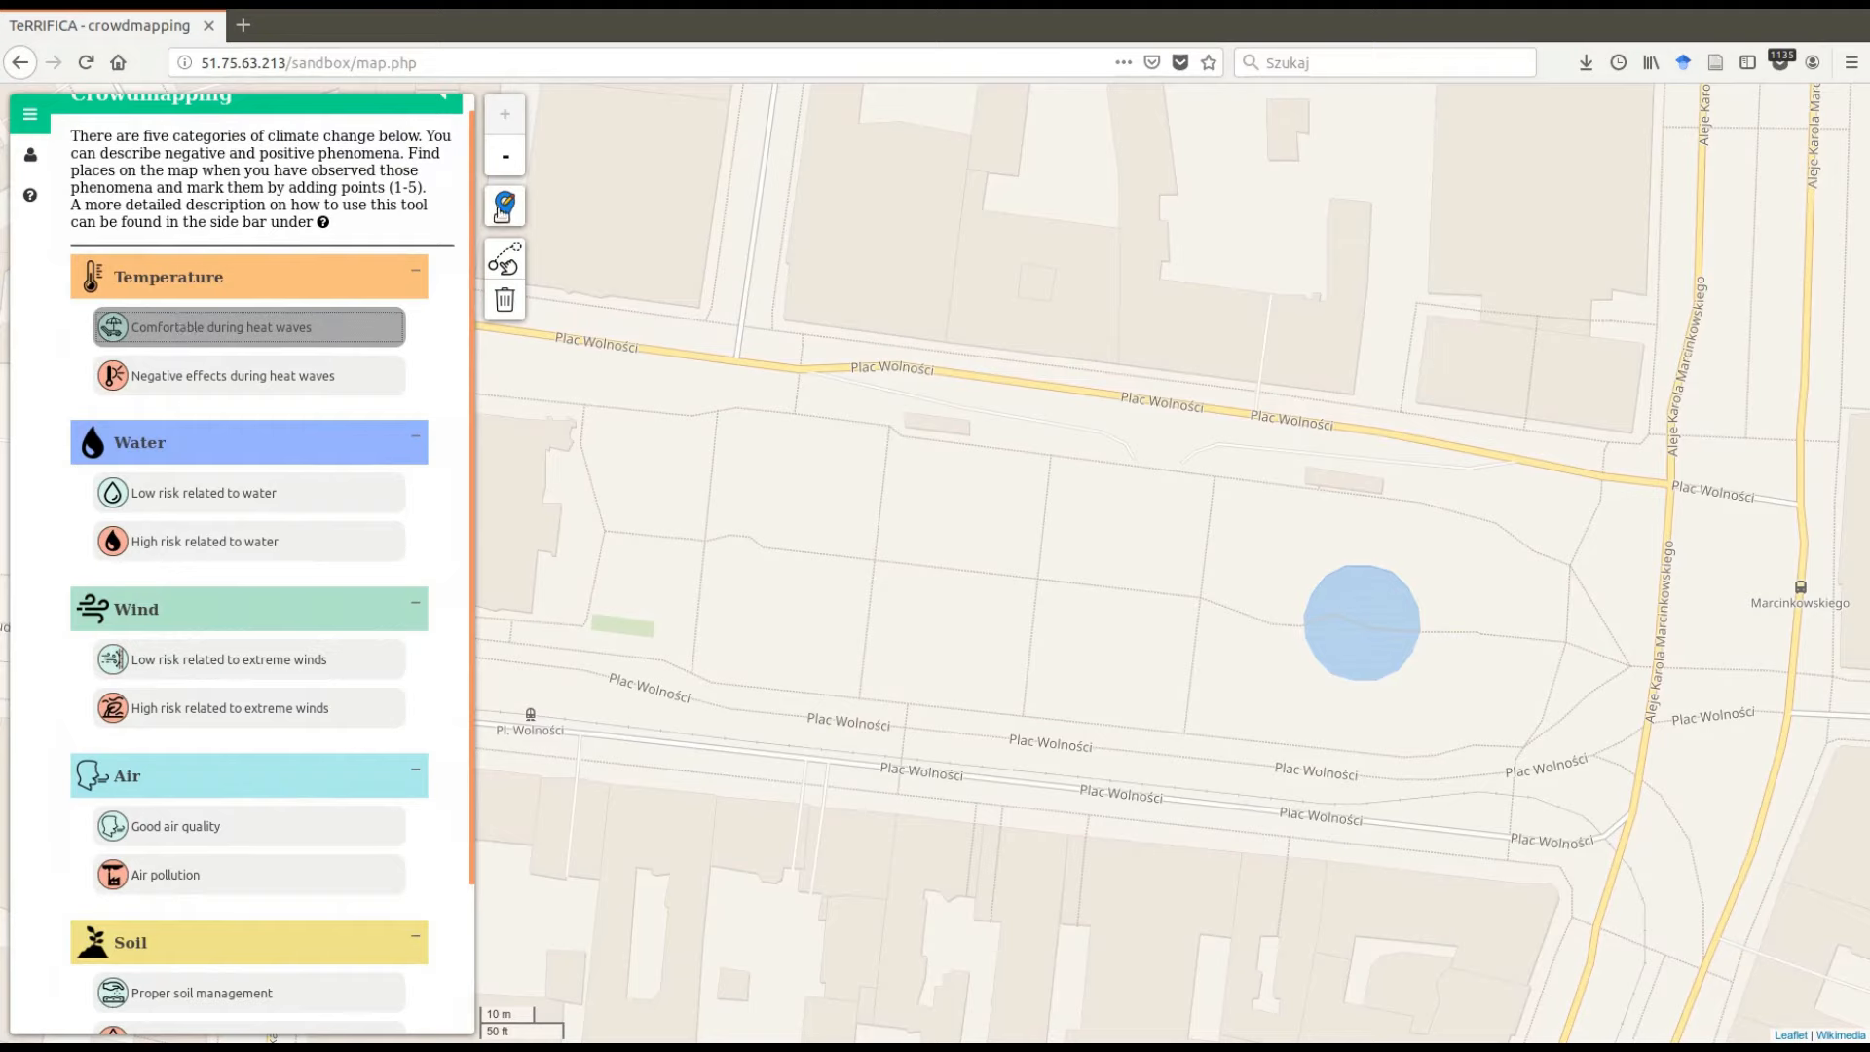
left_click(504, 207)
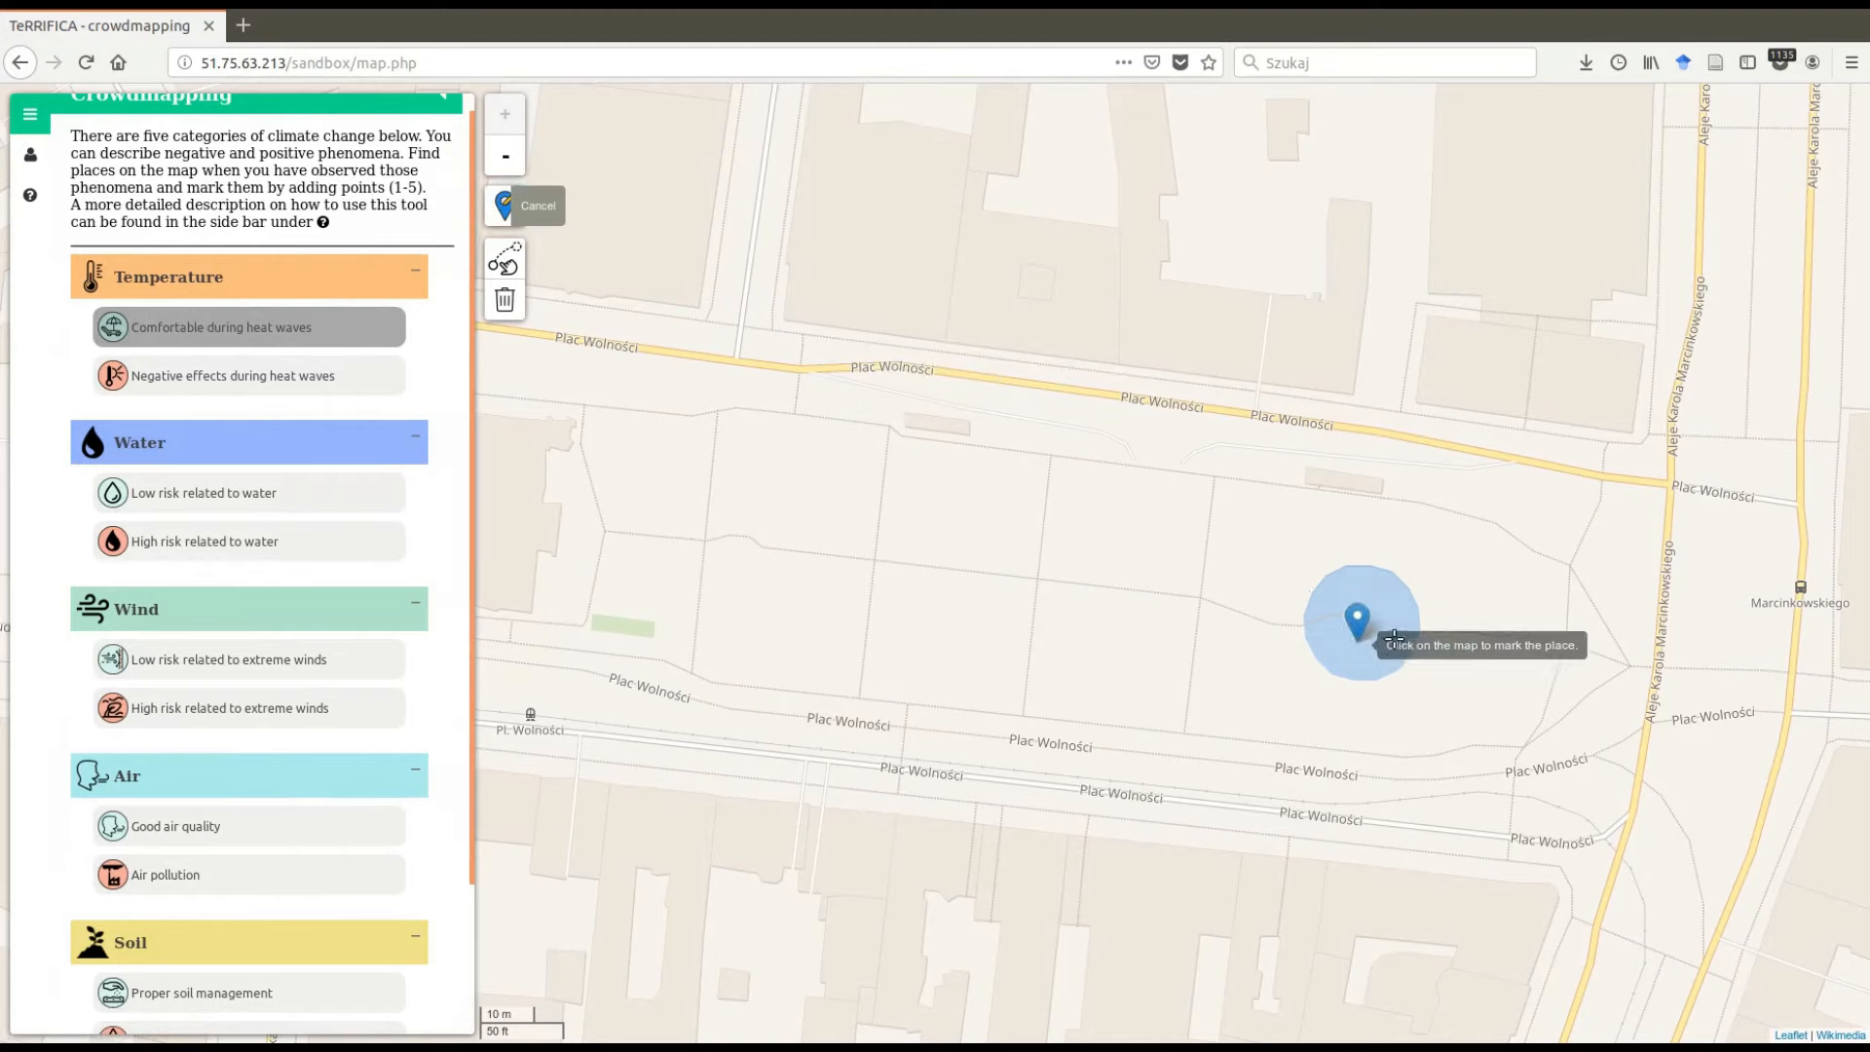
left_click(1254, 616)
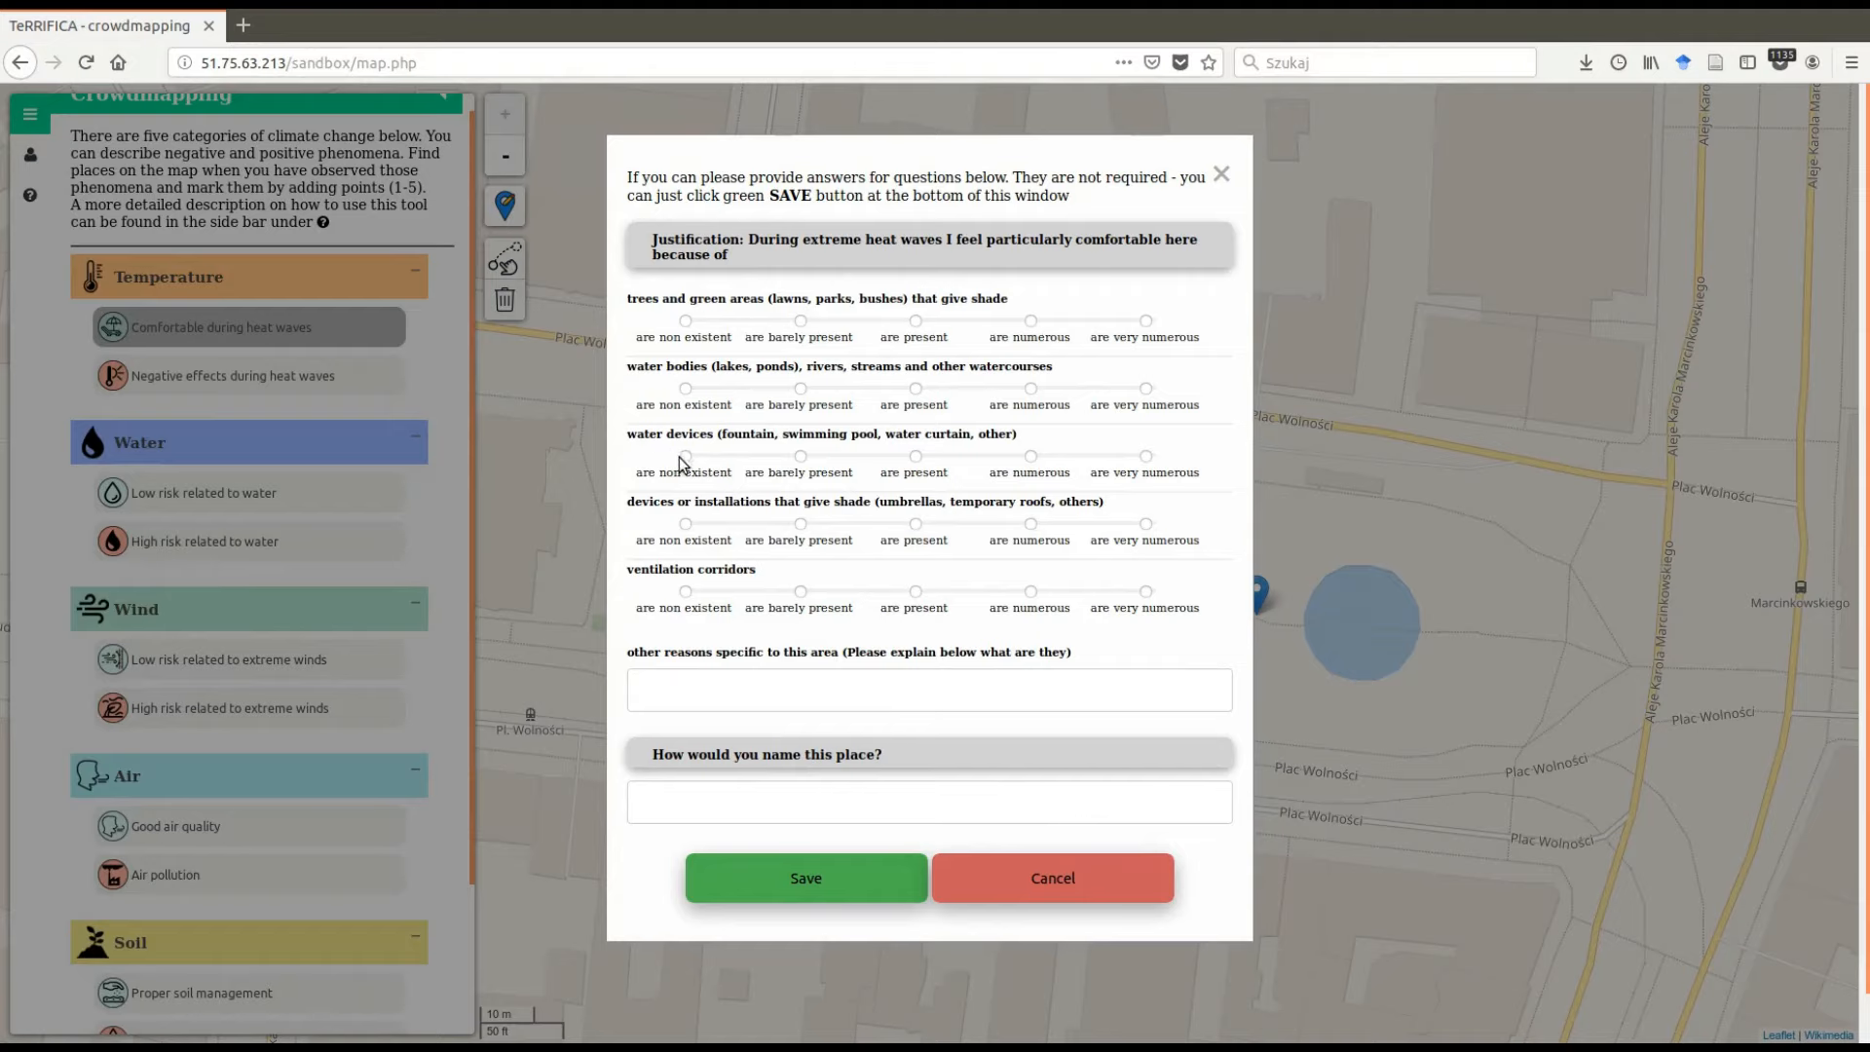
- Rate water devices and ventilation corridors as present and enter Ice cream stand as another reason
left_click(916, 456)
left_click(916, 592)
left_click(857, 681)
type("Ice cream stand")
- Name the place Fountain on the freedom square and save the marker
left_click(809, 800)
type("Fountain on the freedom squer")
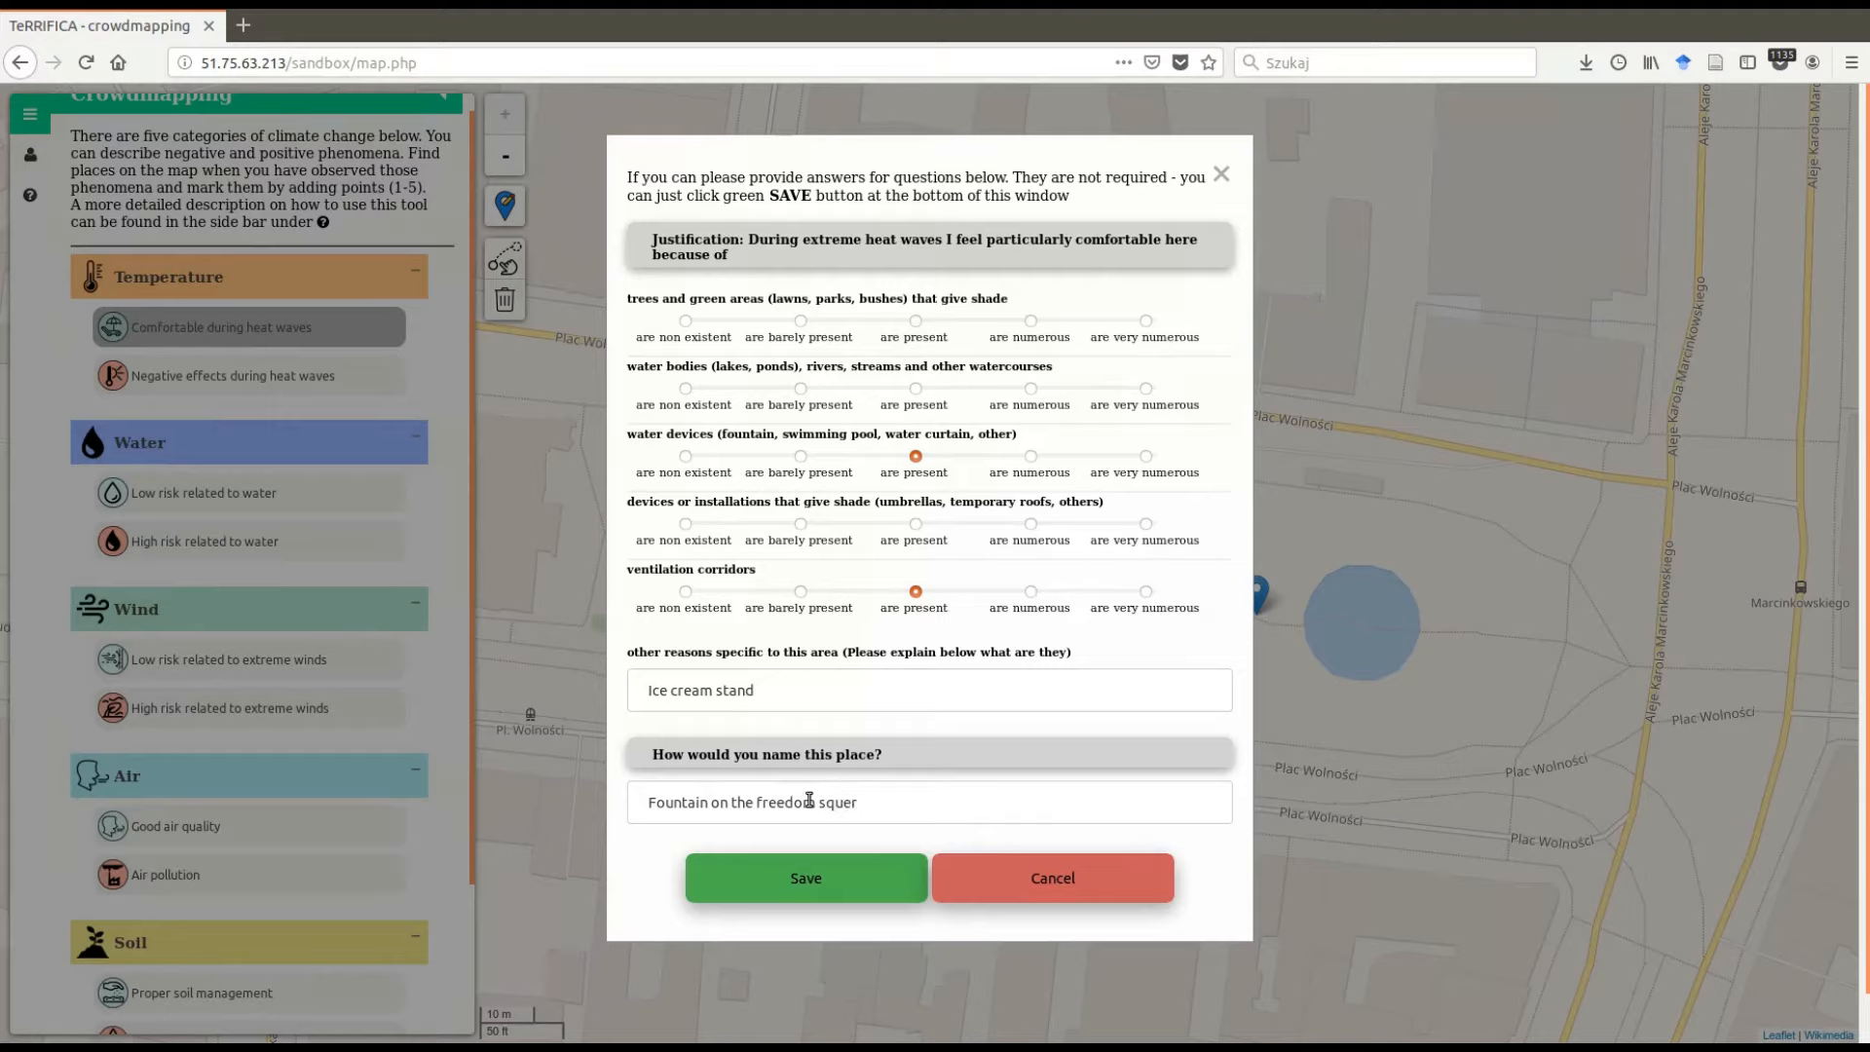
key("BackSpace")
key("BackSpace")
type("uare")
left_click(843, 880)
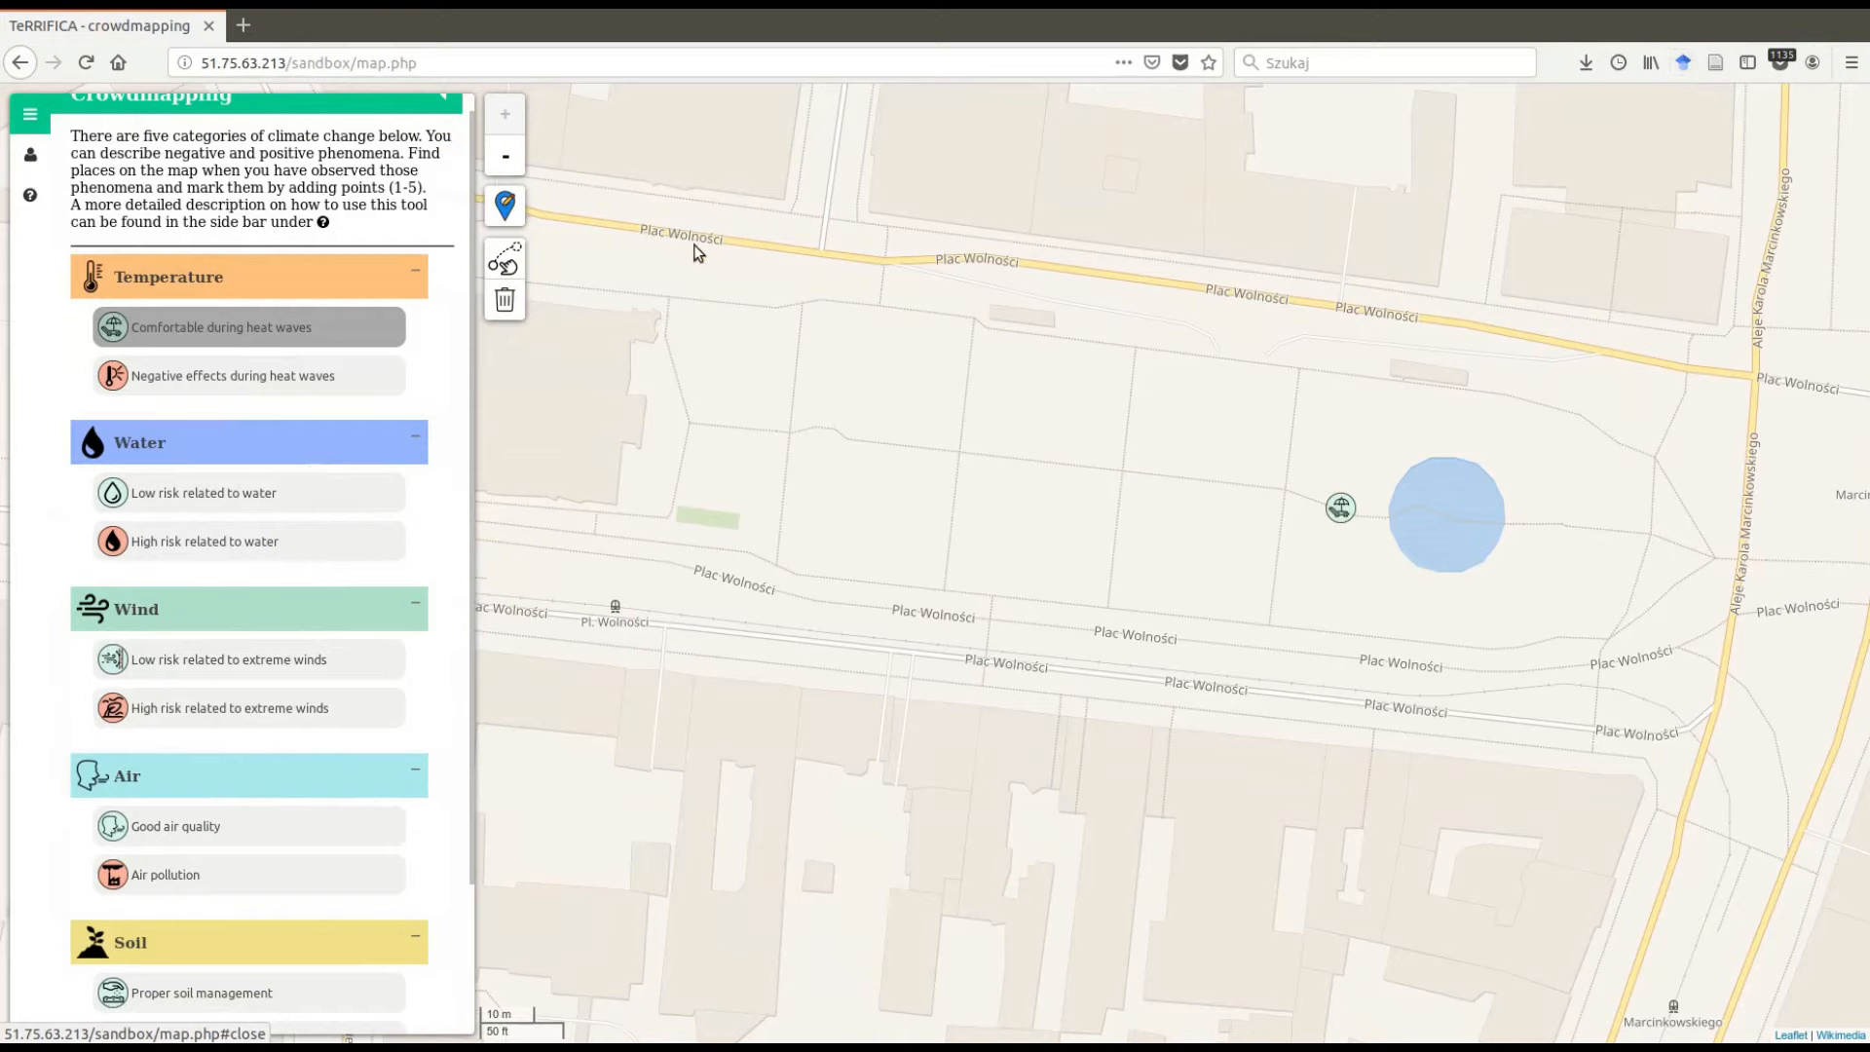
- Zoom out to review the placed markers across central Poznań
scroll(779, 336, "down", 3)
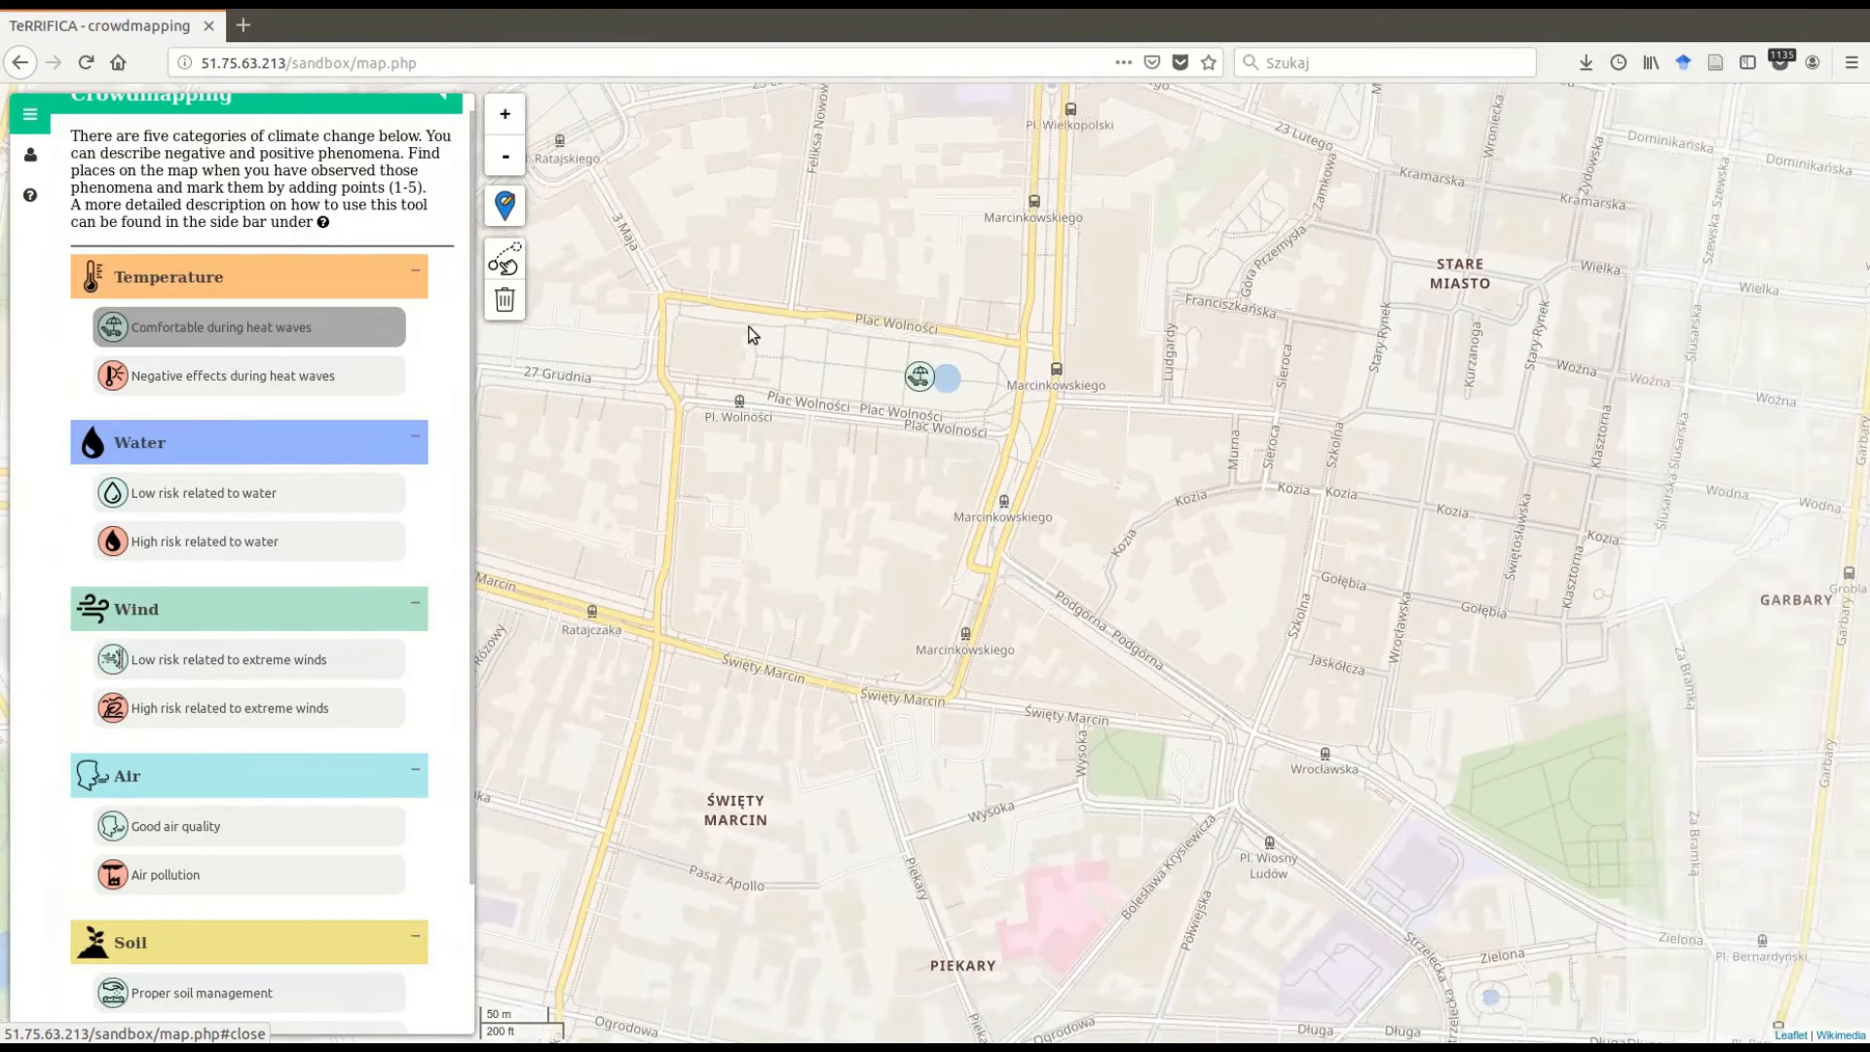
left_click_drag(747, 325, 1163, 388)
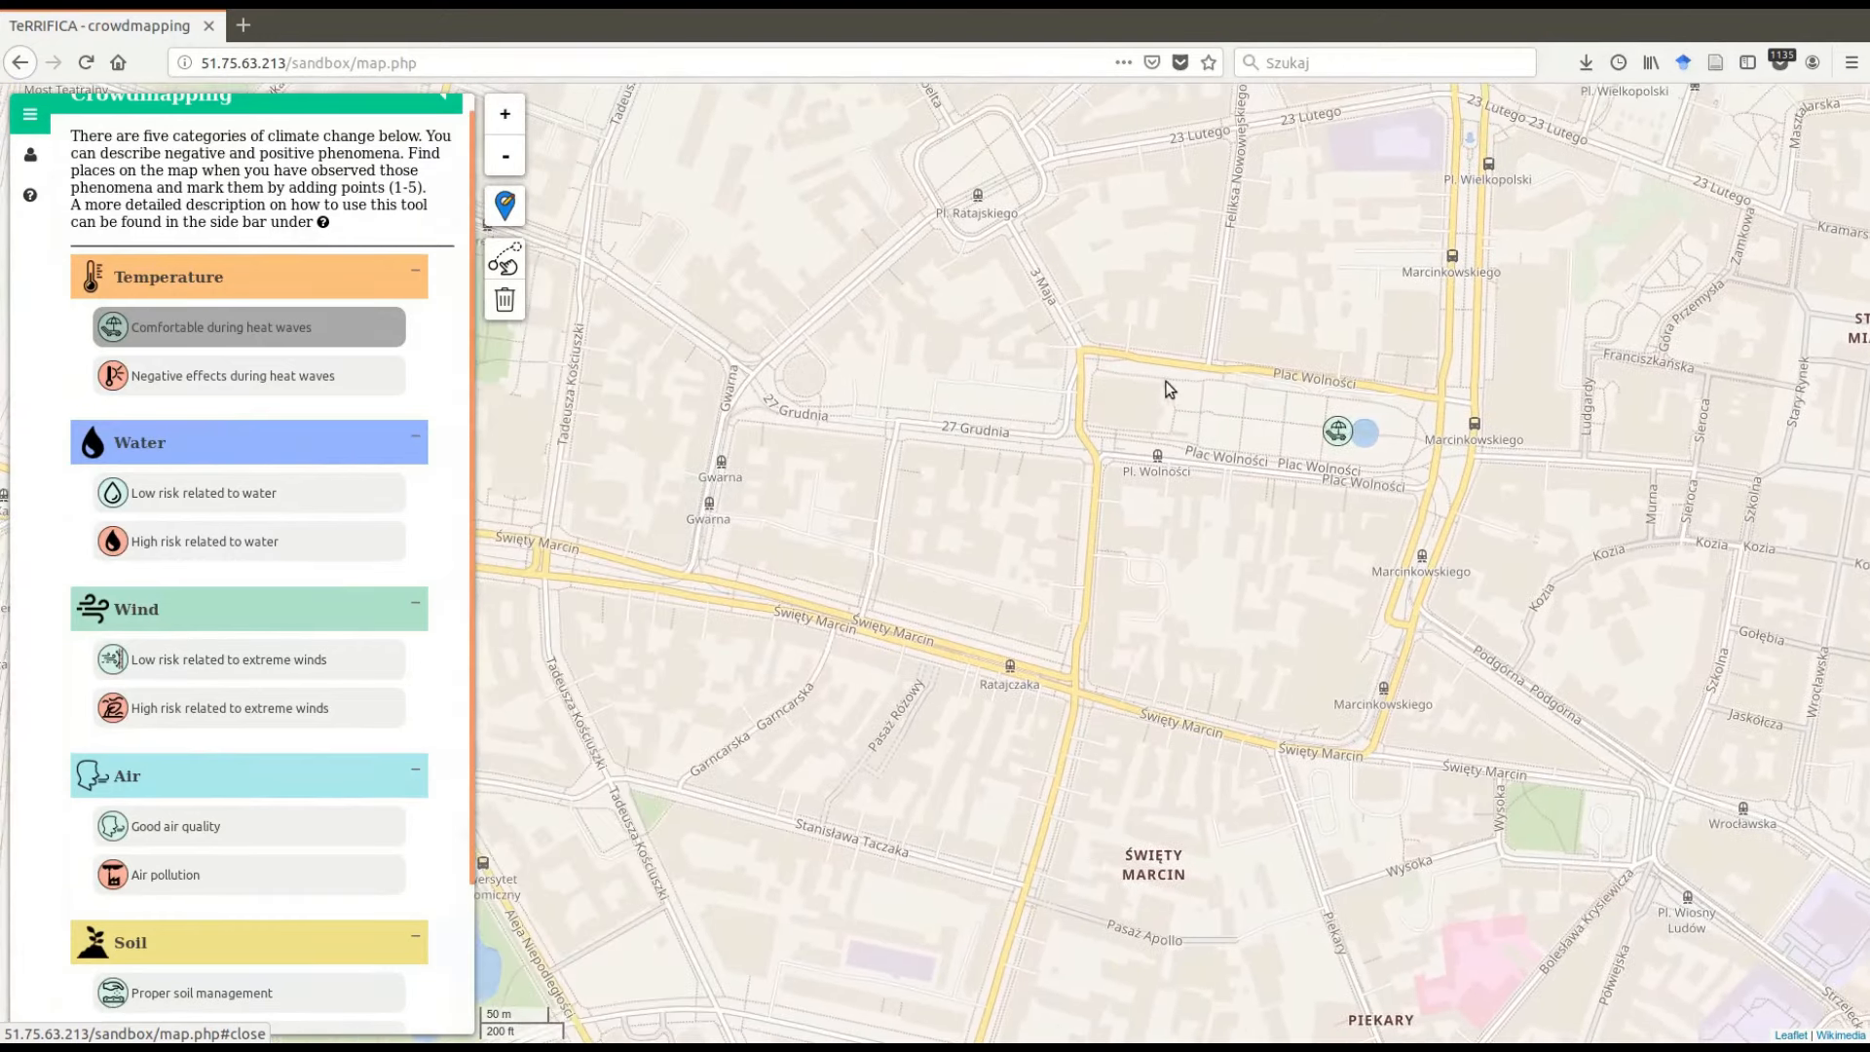
scroll(1038, 360, "down", 1)
left_click_drag(1171, 378, 1239, 370)
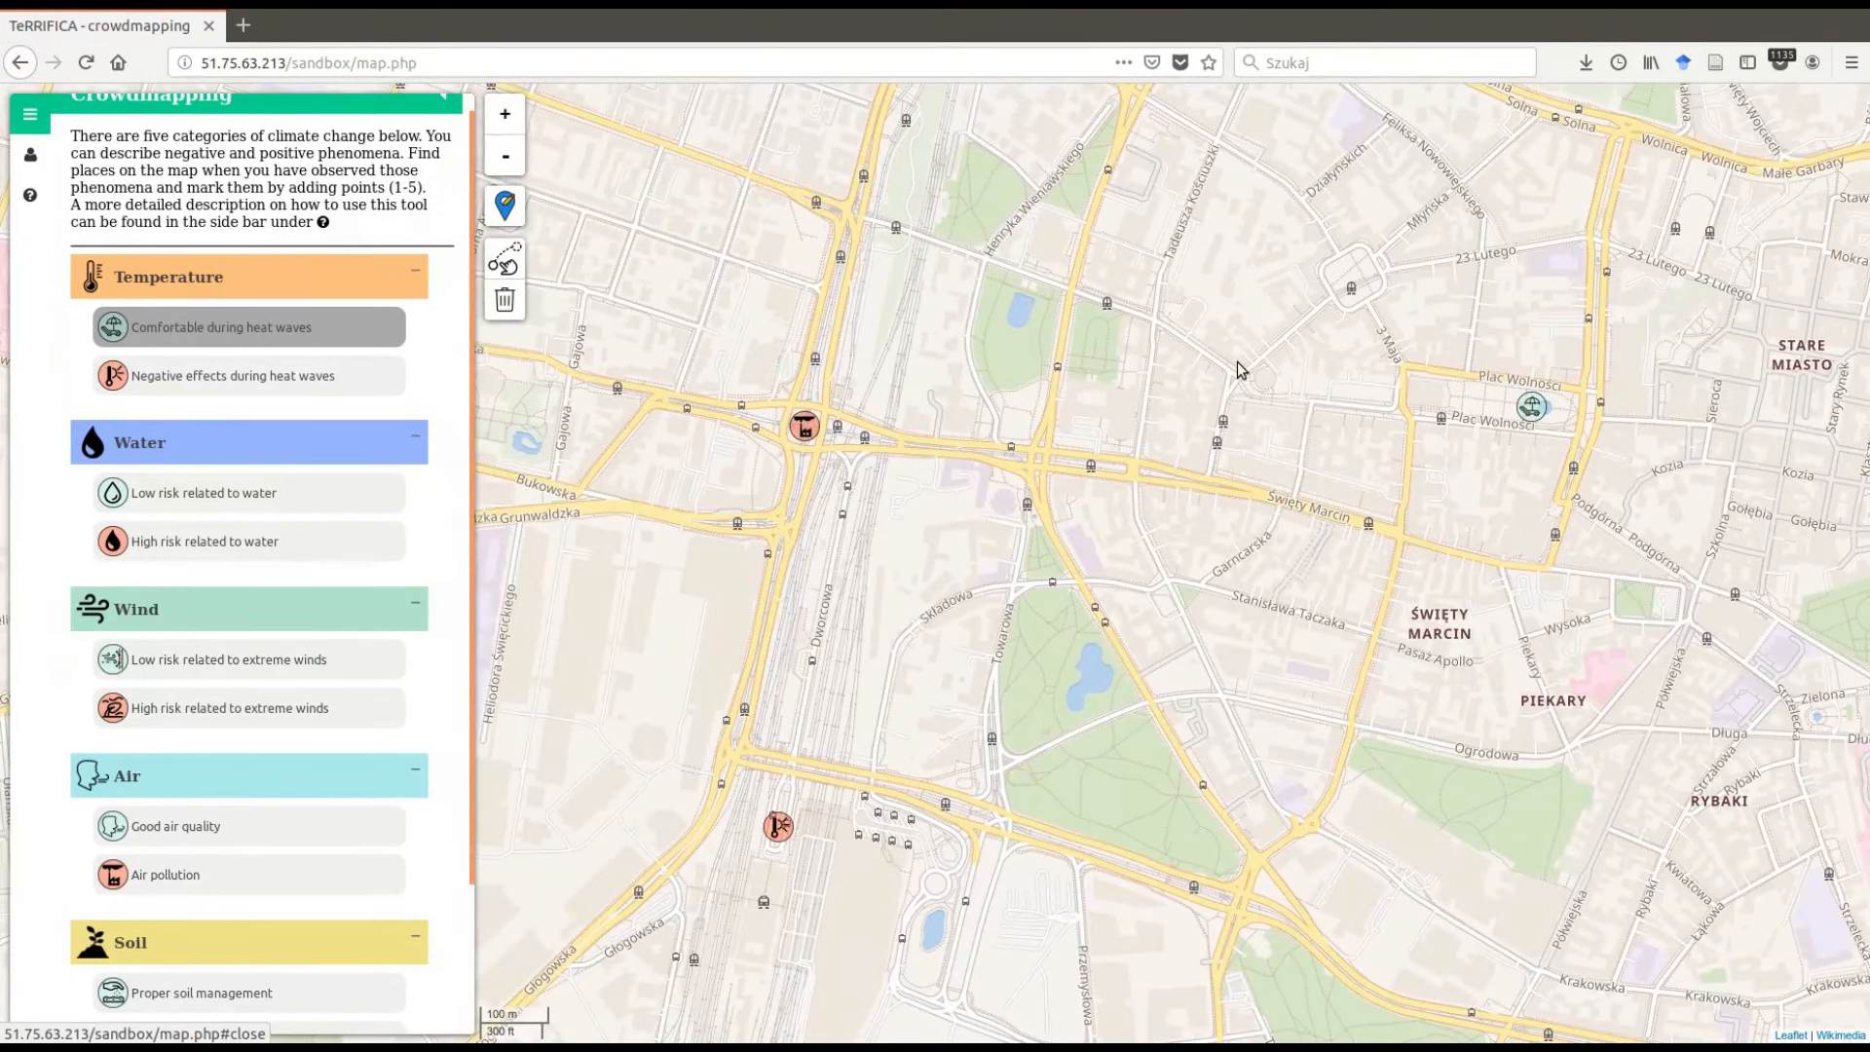